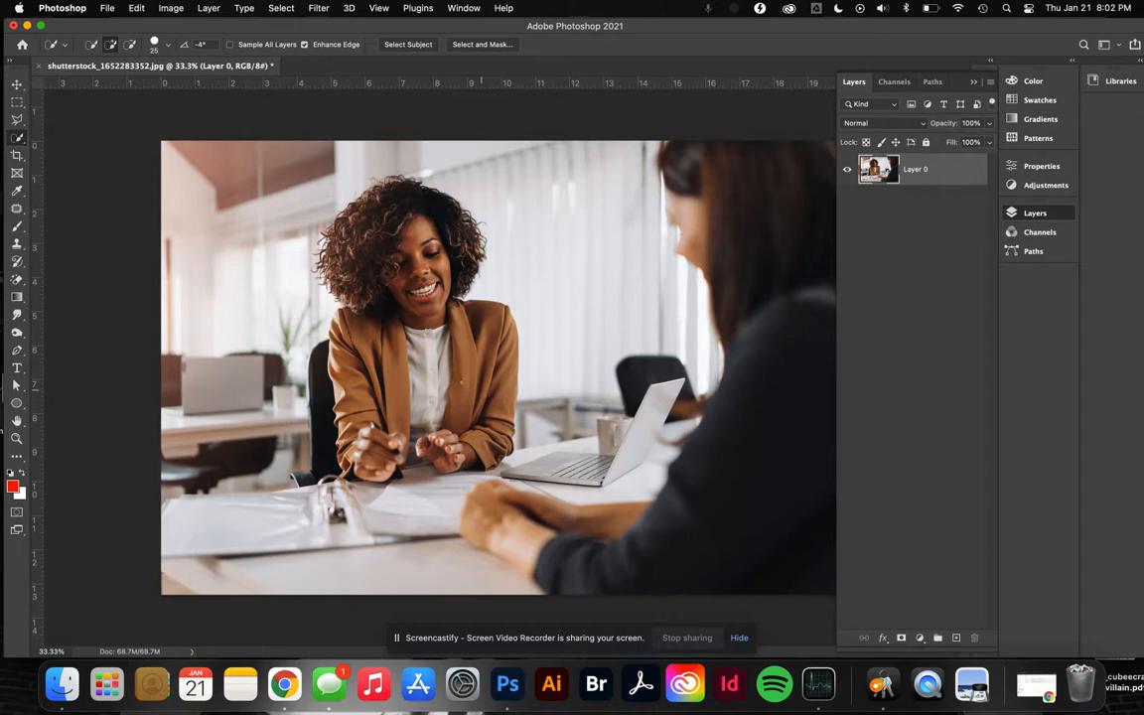
Select the smiling woman facing the camera, including her hair, face, tan blazer and hands, with the Quick Selection tool.
left_click(17, 139)
left_click_drag(375, 367, 393, 223)
mouse_move(412, 270)
left_mouse_down()
mouse_move(431, 314)
mouse_move(490, 329)
left_mouse_up()
left_click_drag(455, 413, 395, 401)
left_click_drag(431, 441, 425, 408)
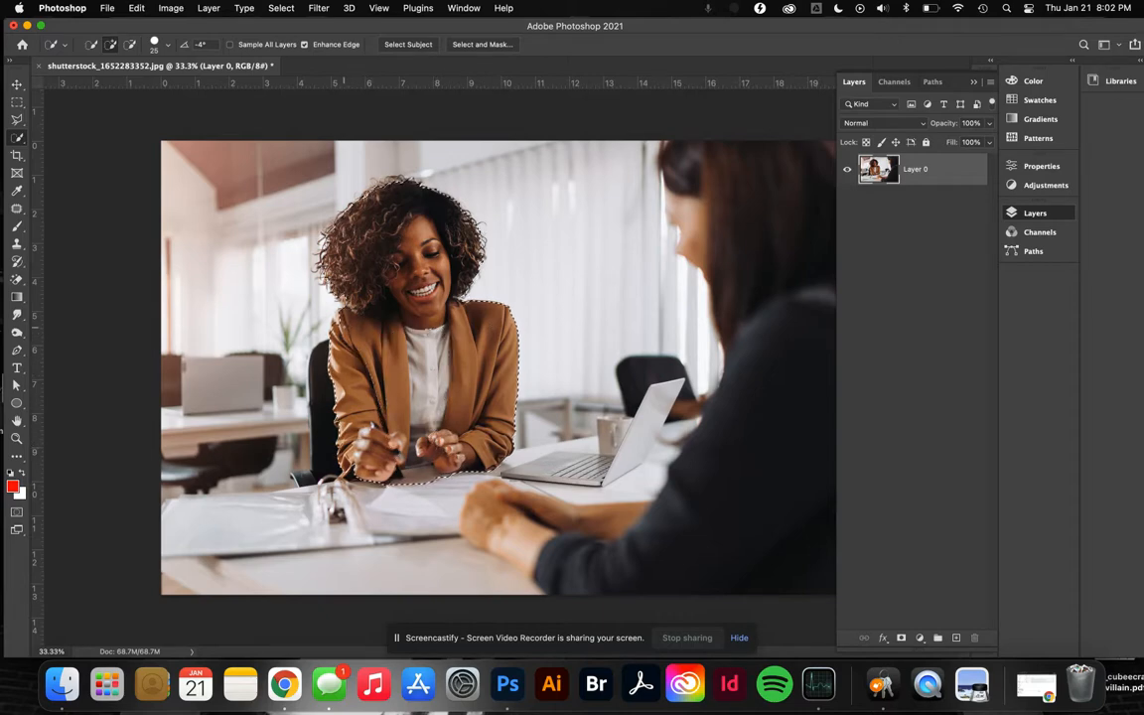
Refine the selection along the blazer sleeve beside the black chair, subtracting the chair from the selected area.
key("super+equal")
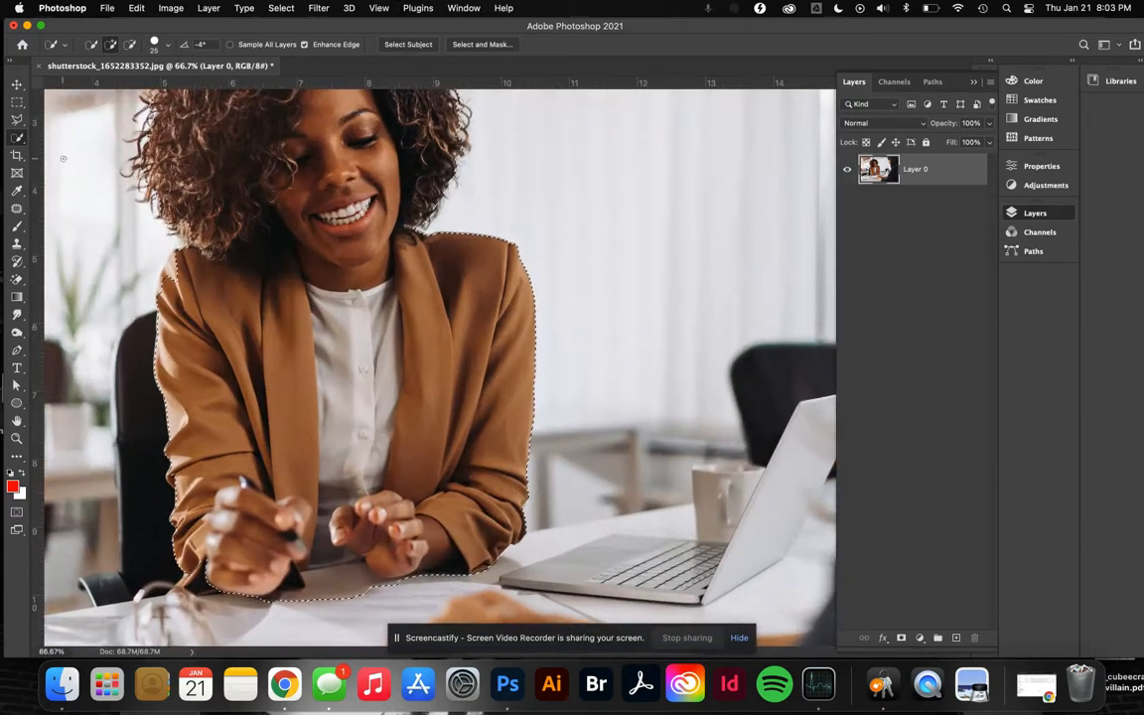
left_click(175, 286)
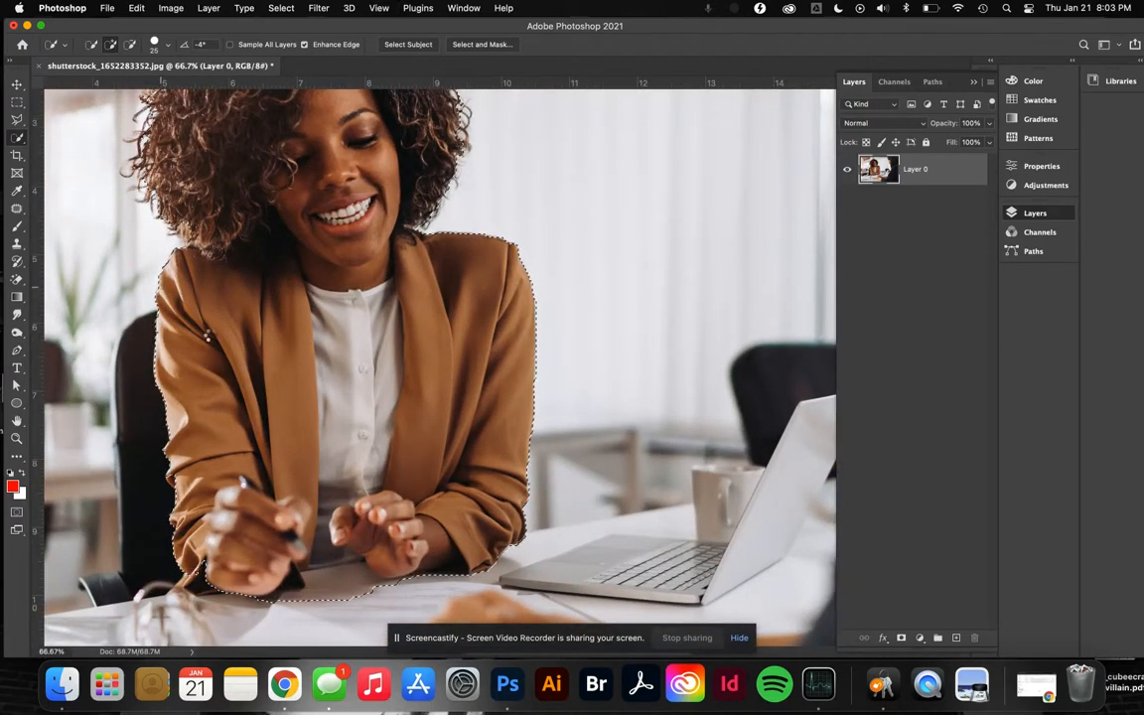
scroll(199, 397, "down", 3)
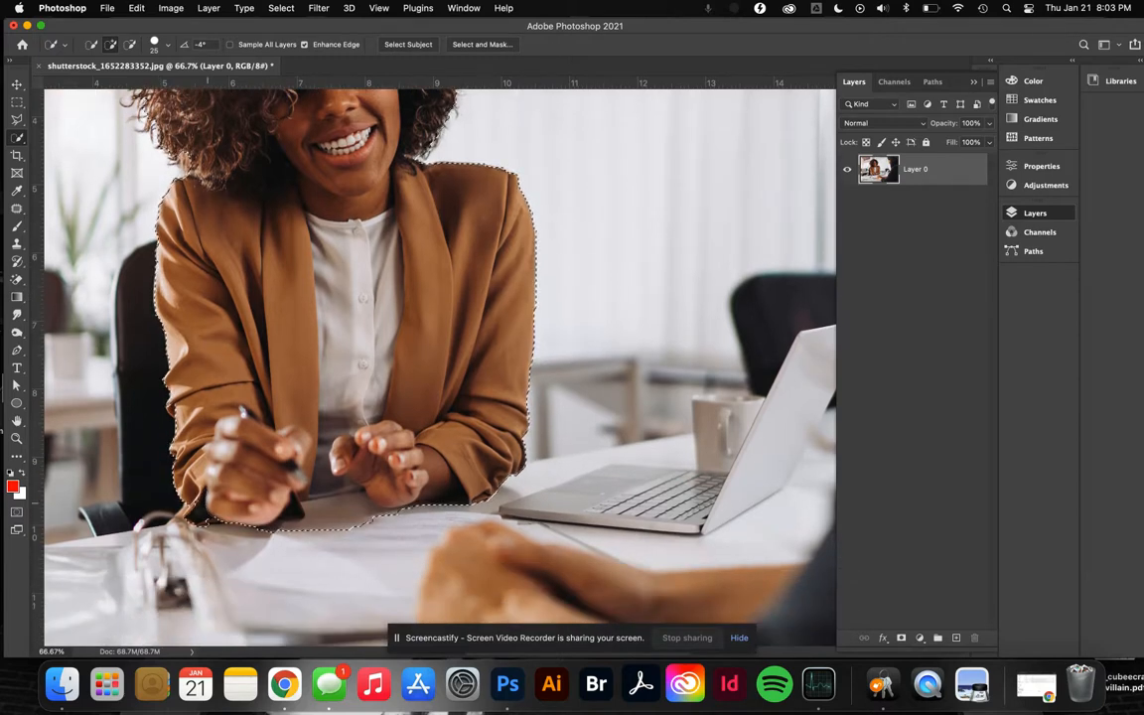
left_click(180, 516)
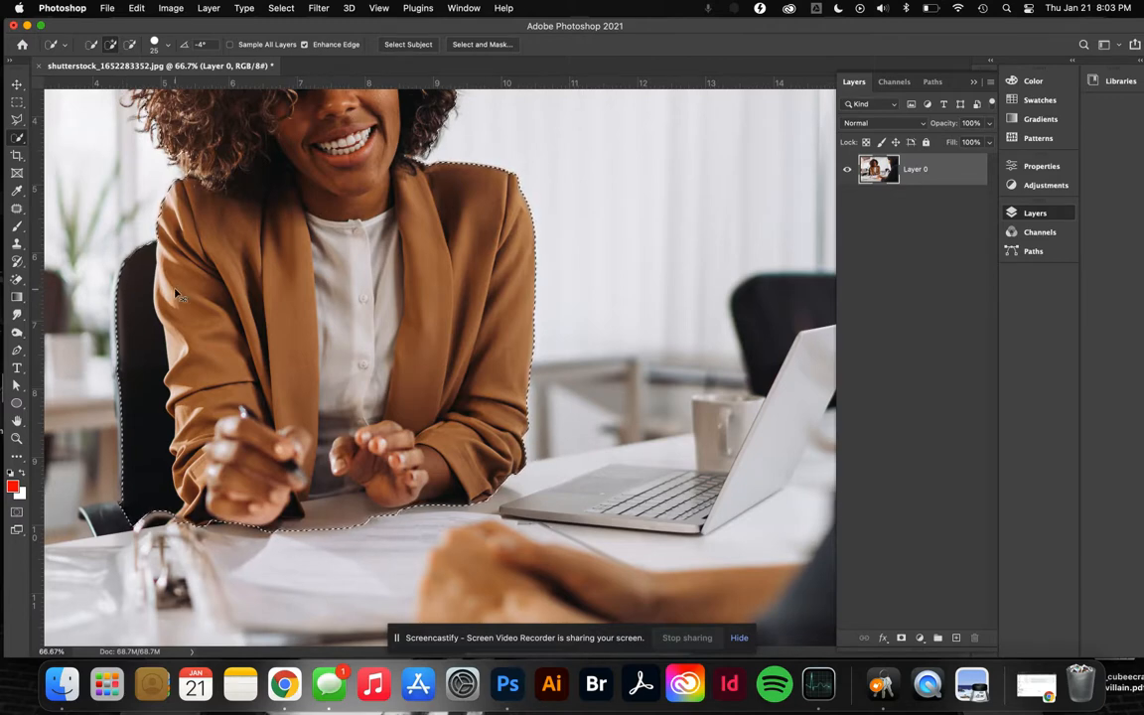
left_click(149, 286, "alt")
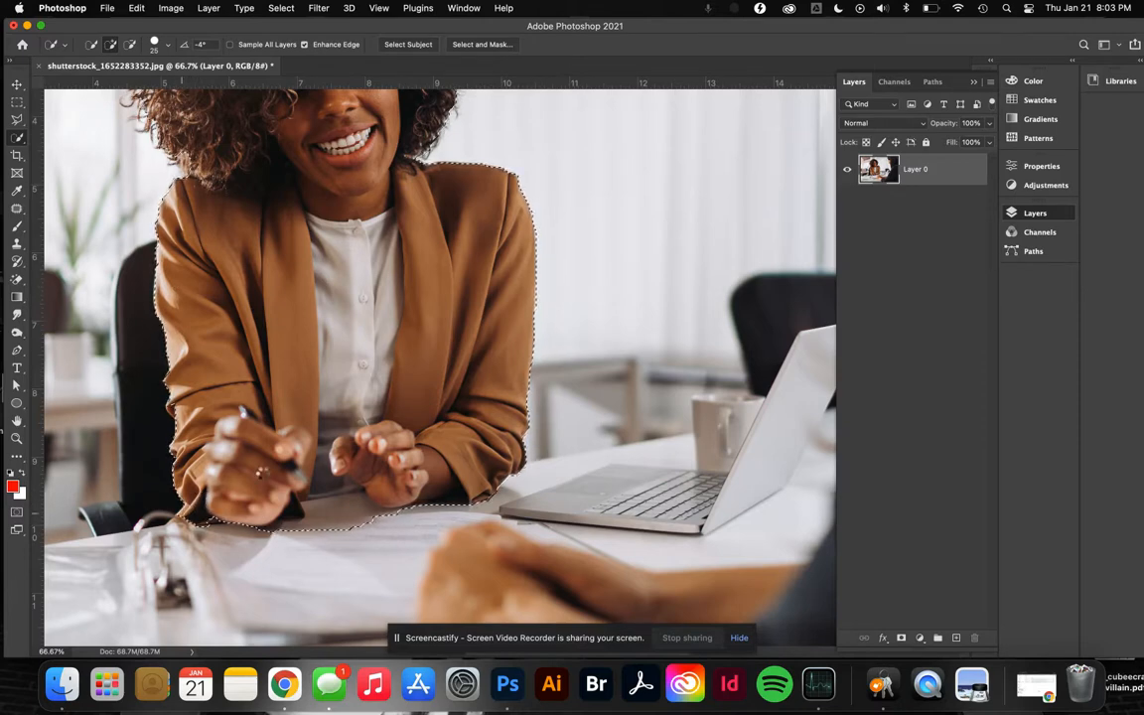
Refine the selection around the outer curls on the left side of her hair and set Quick Selection to subtract mode.
scroll(292, 281, "up", 5)
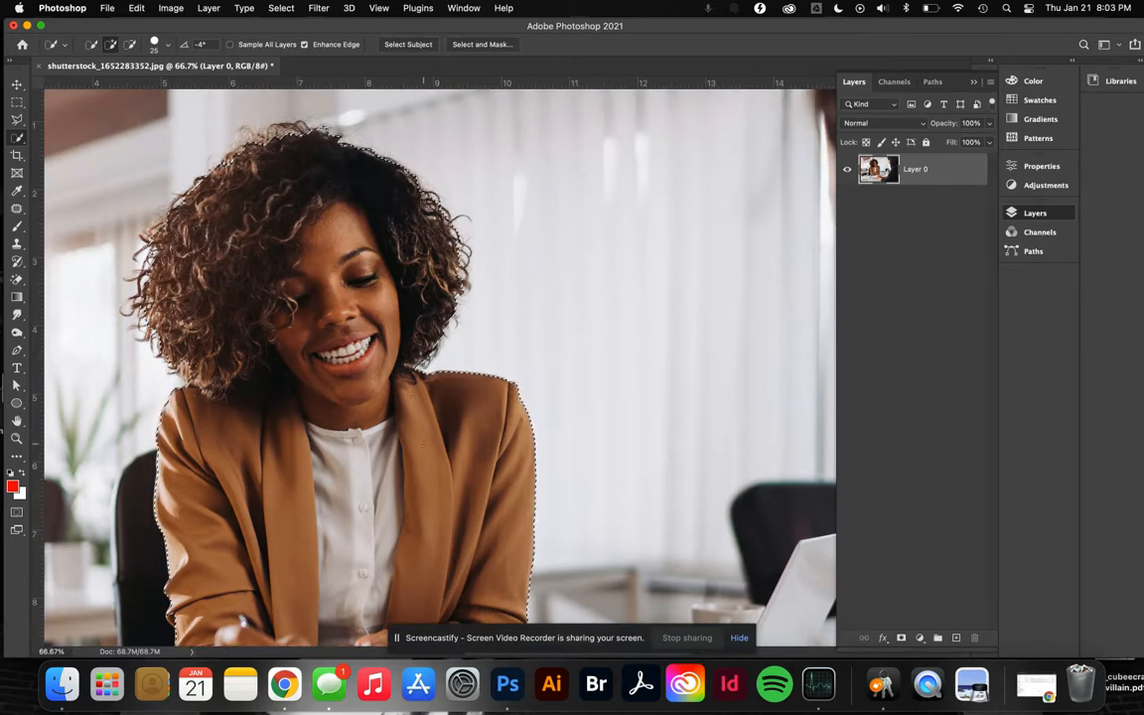
scroll(419, 439, "down", 4)
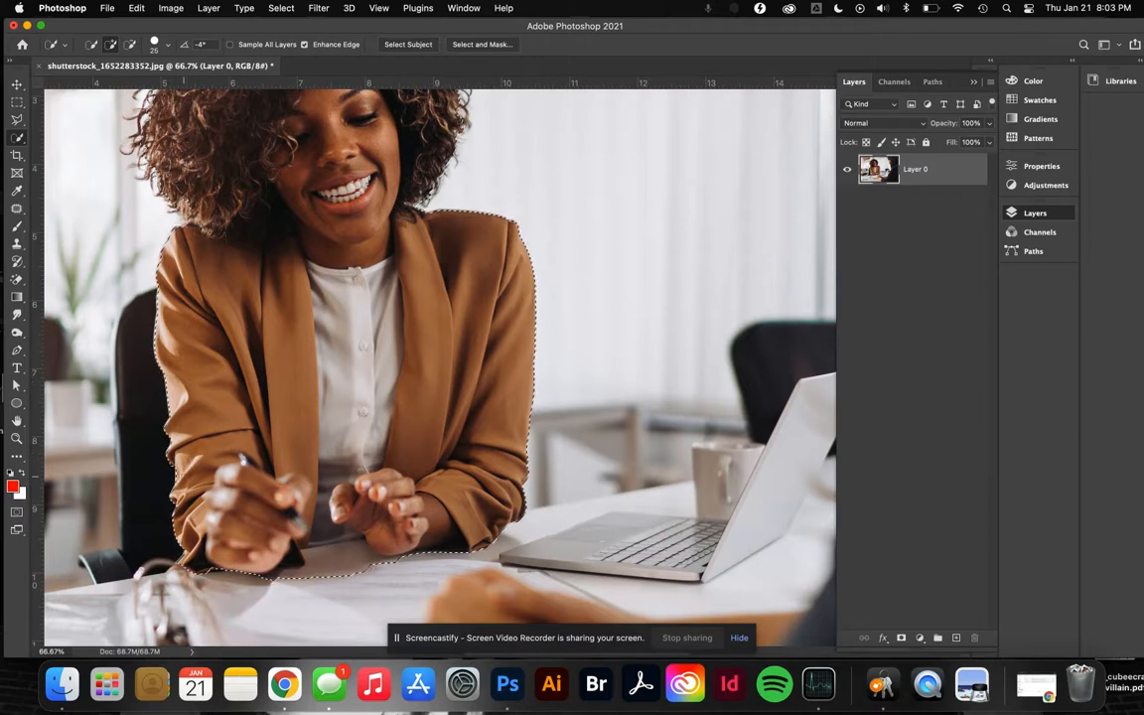
scroll(283, 175, "up", 5)
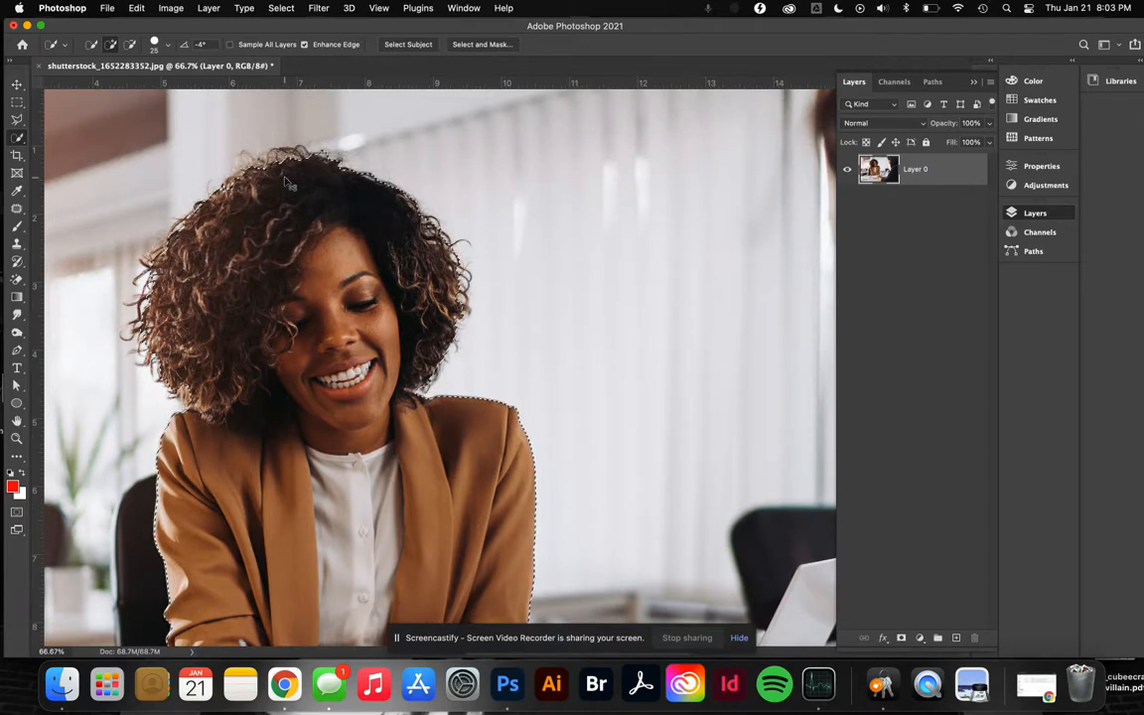
key("super+plus")
scroll(284, 176, "up", 3)
scroll(298, 169, "left", 4)
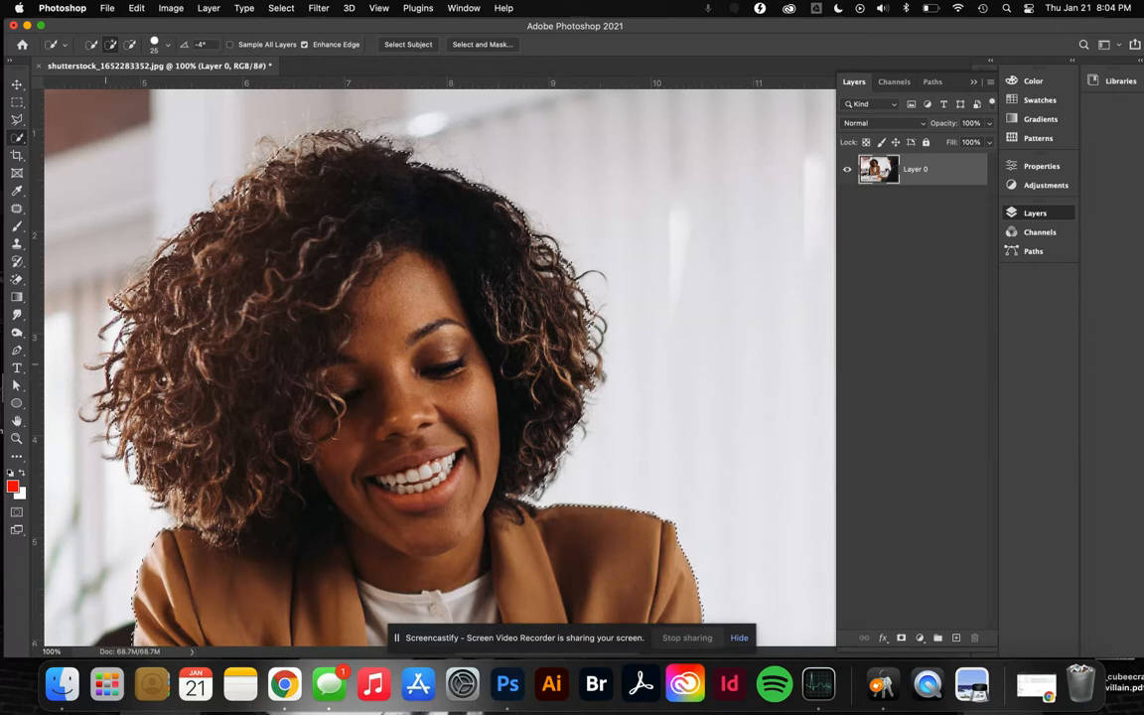
left_click_drag(106, 391, 95, 418)
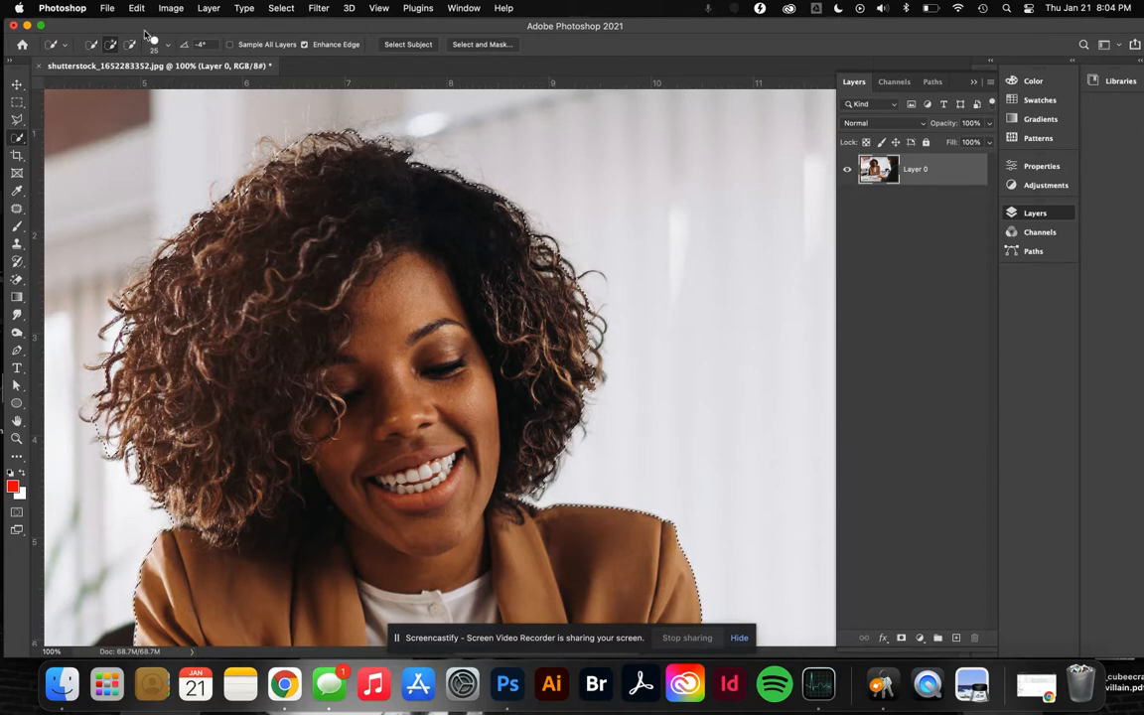
left_click(130, 43)
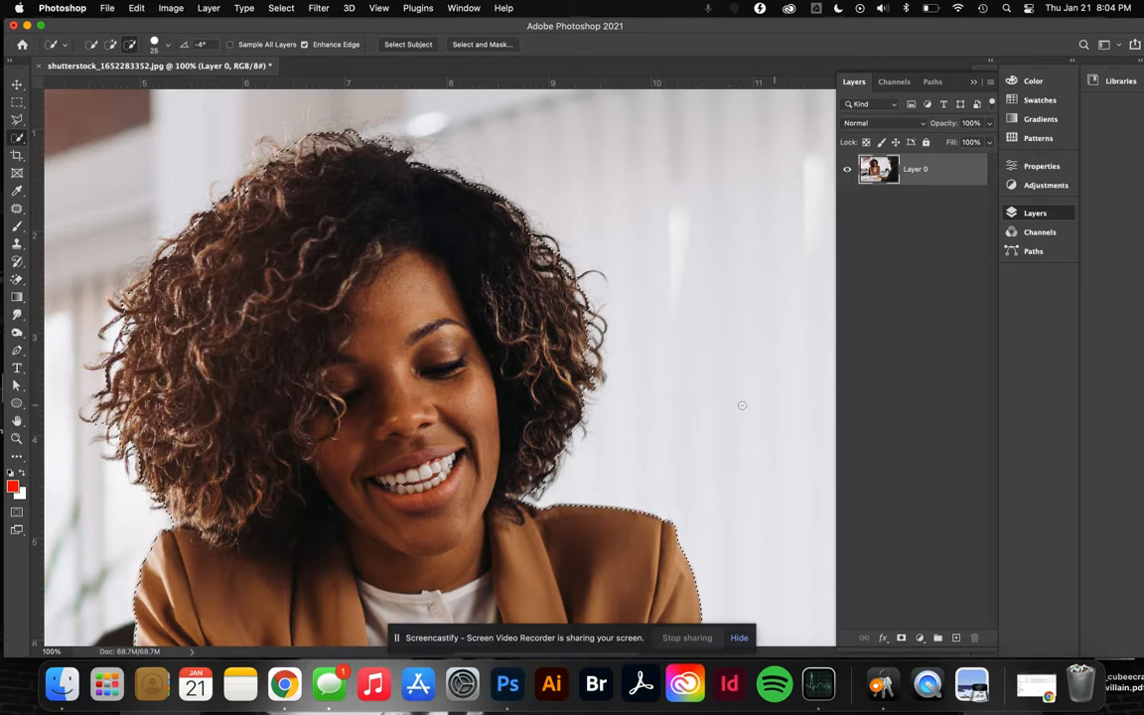
Add a layer mask to Layer 0 from the selection of the woman.
scroll(666, 316, "down", 5)
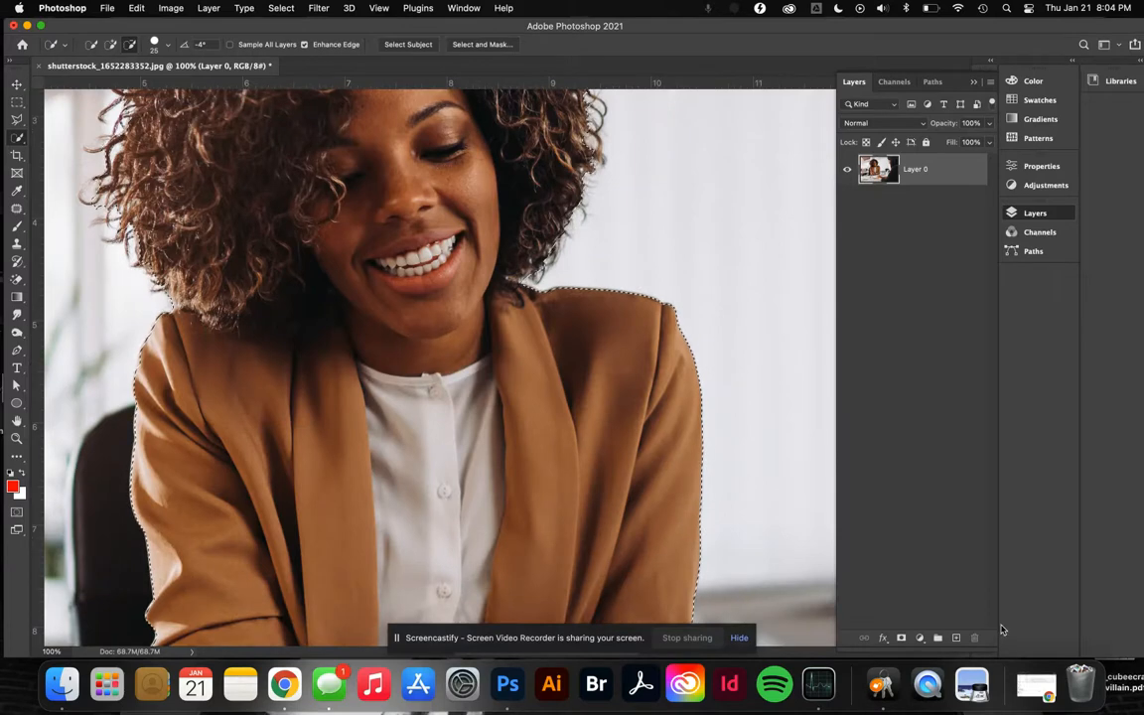
scroll(205, 445, "down", 10)
scroll(206, 445, "right", 2)
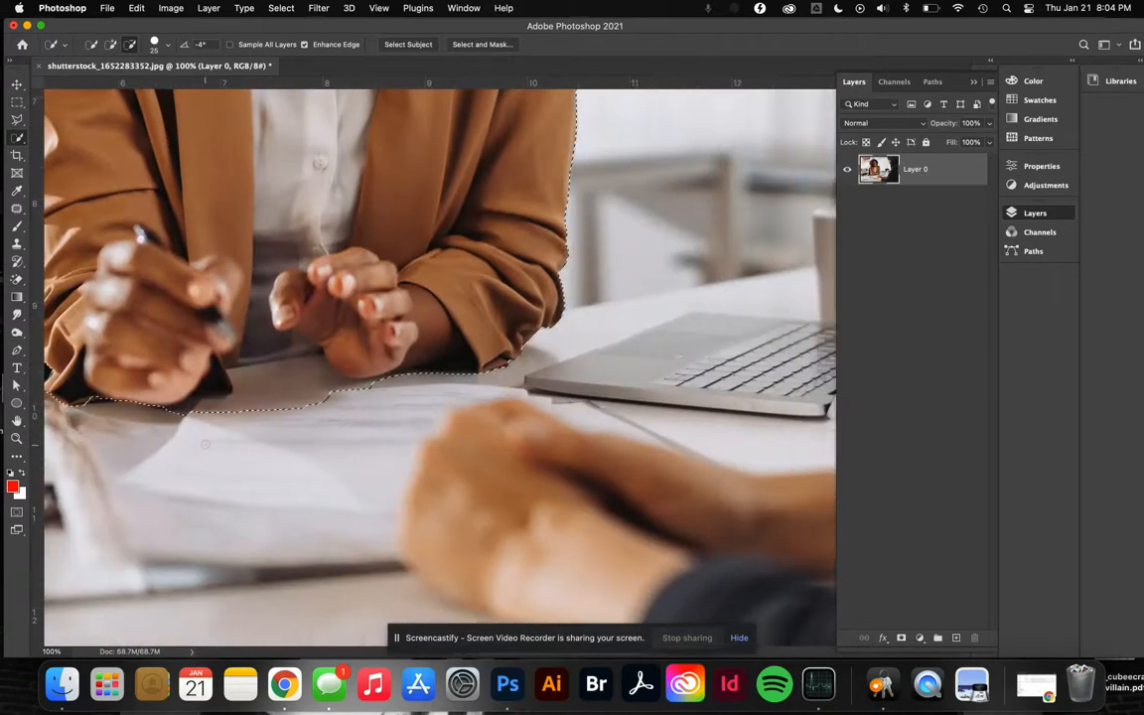
scroll(205, 445, "up", 4)
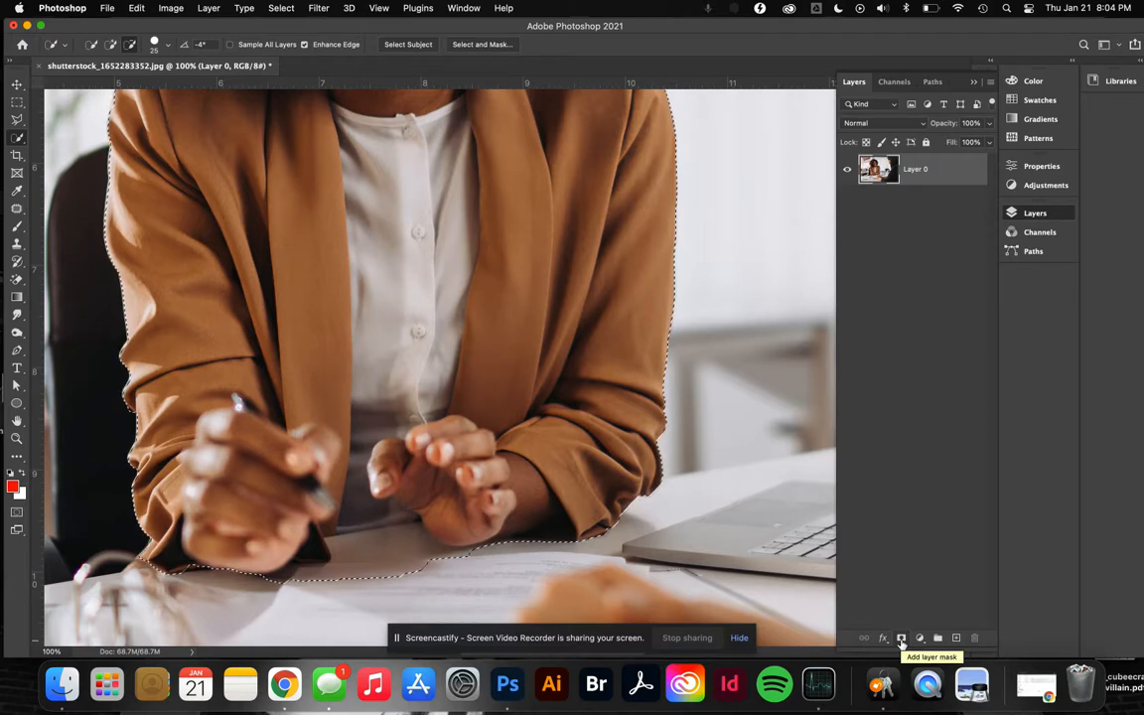
left_click(901, 638)
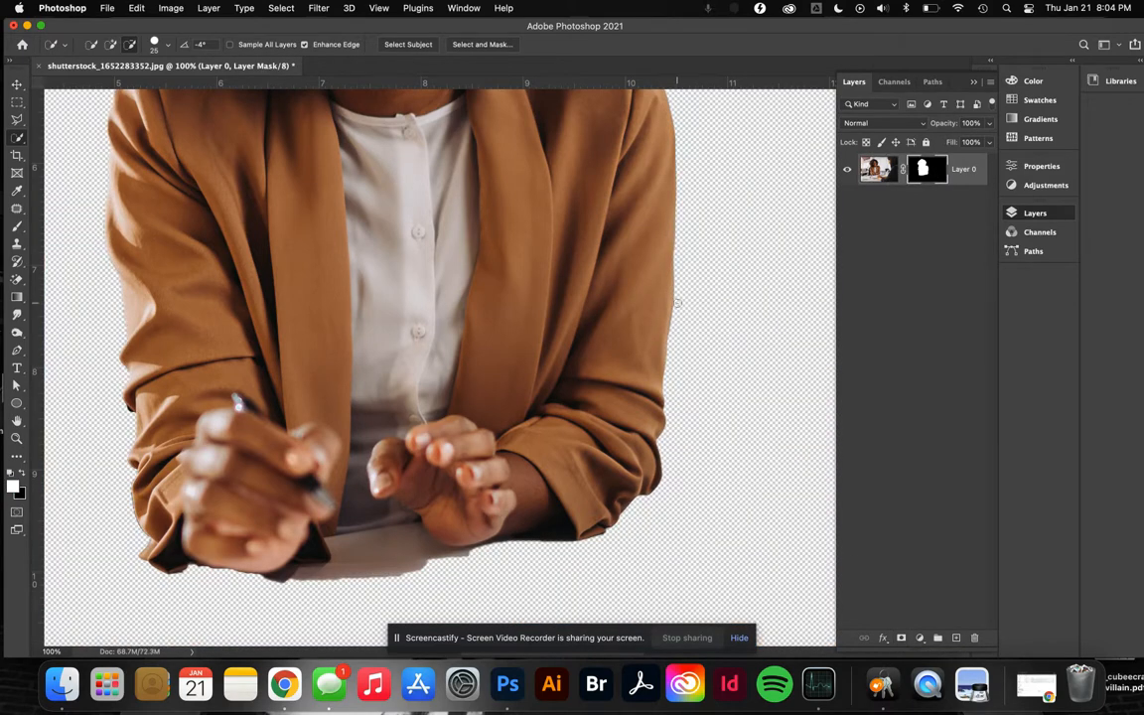
Activate the Brush tool for touching up the mask around the woman's hair.
scroll(625, 276, "up", 3)
scroll(677, 304, "up", 5)
scroll(679, 308, "up", 5)
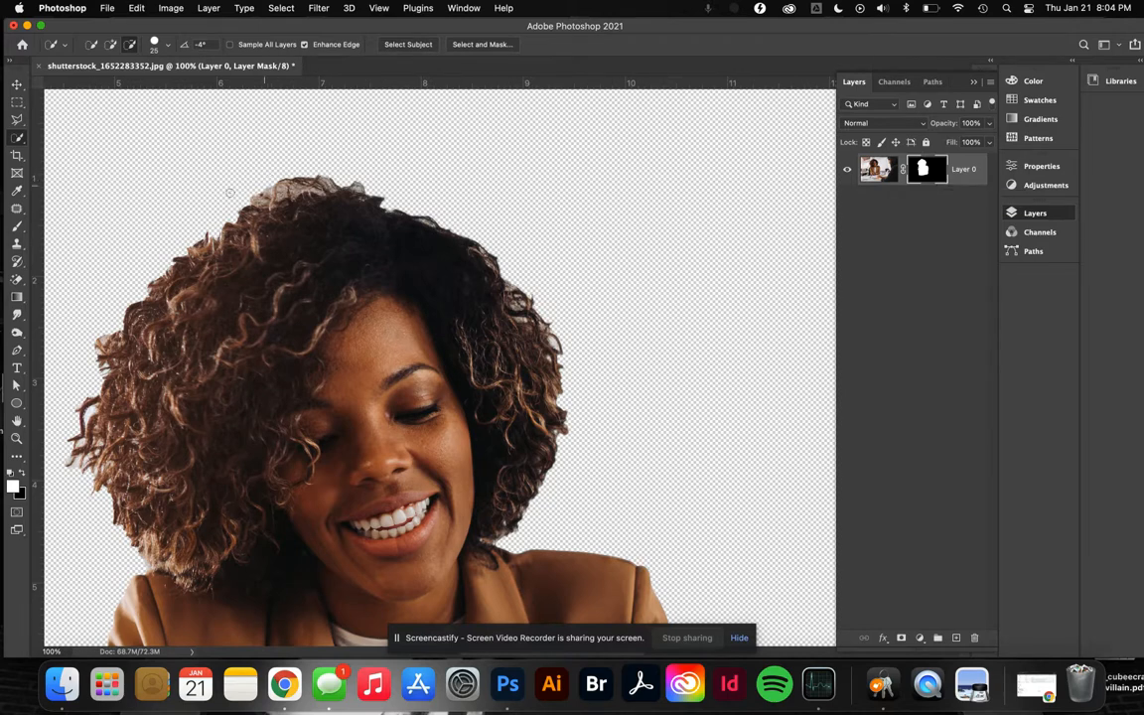
left_click(17, 227)
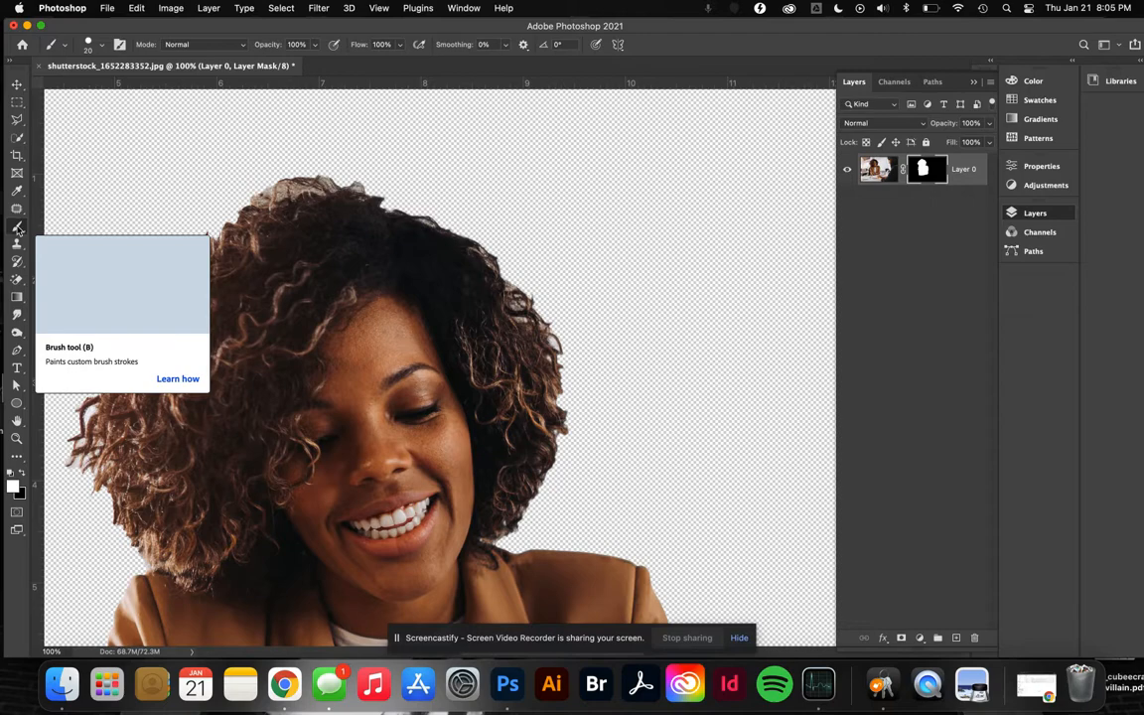
scroll(254, 428, "down", 5)
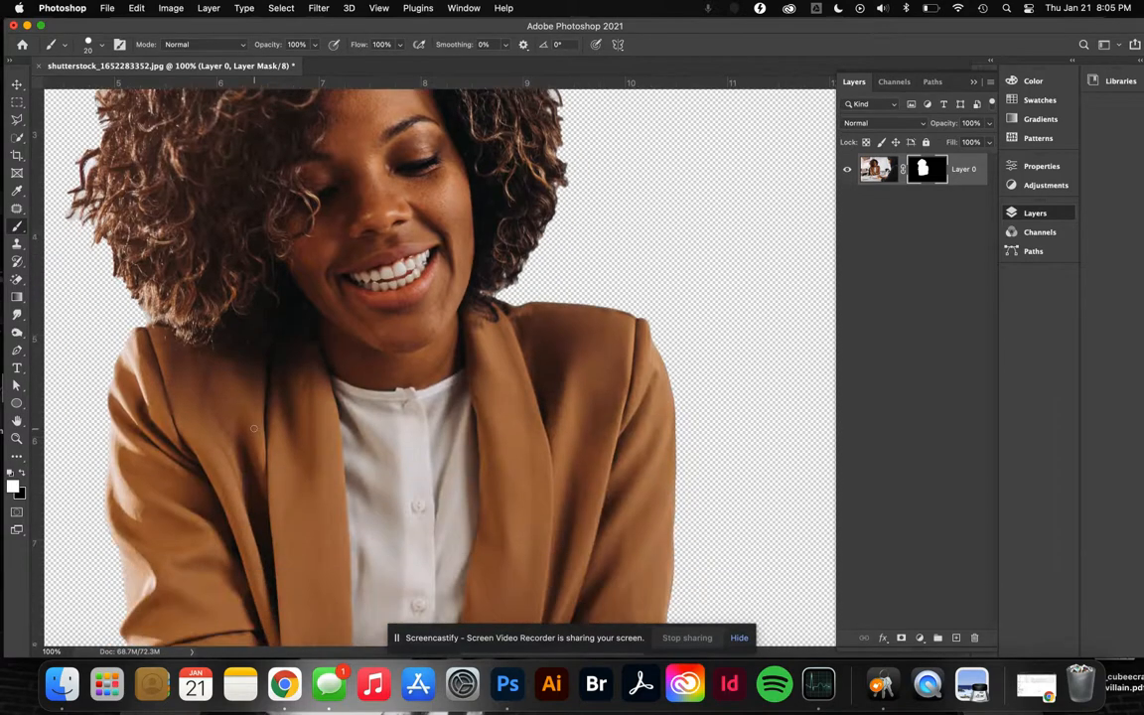
scroll(254, 429, "left", 5)
scroll(253, 428, "up", 3)
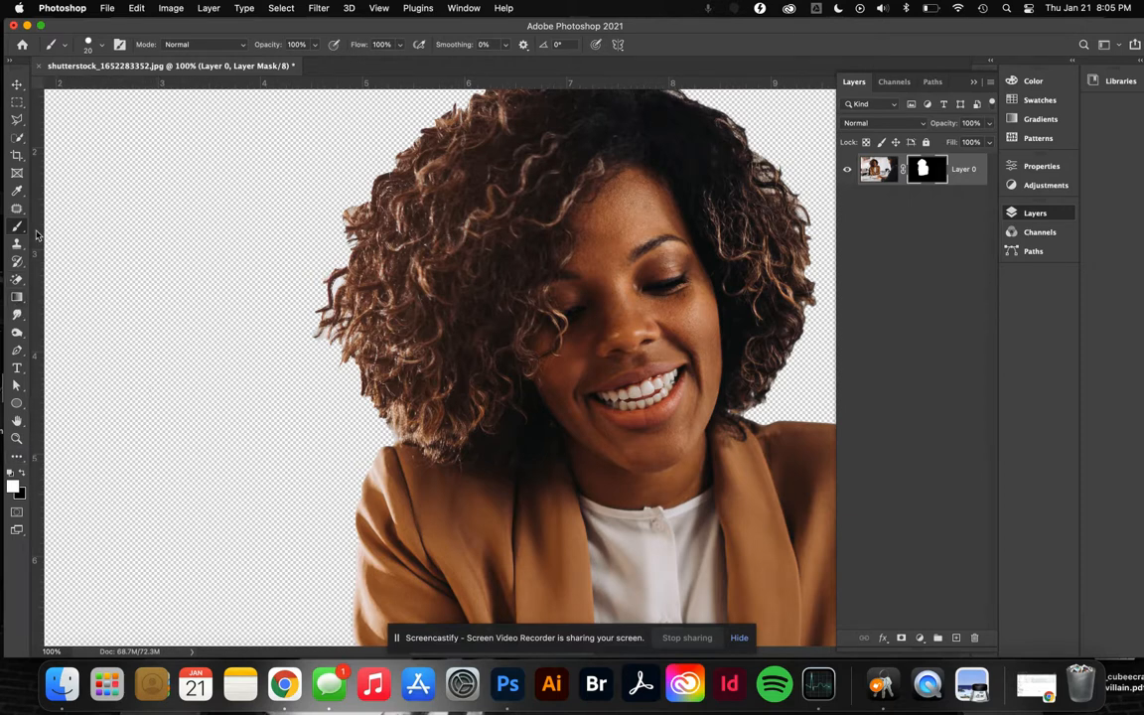
Try painting on the mask across her hair and face with a gray foreground colour, and undo the stroke.
left_click(13, 485)
left_click(144, 195)
left_click(328, 118)
mouse_move(343, 266)
left_mouse_down()
mouse_move(594, 416)
mouse_move(449, 383)
mouse_move(320, 298)
left_mouse_up()
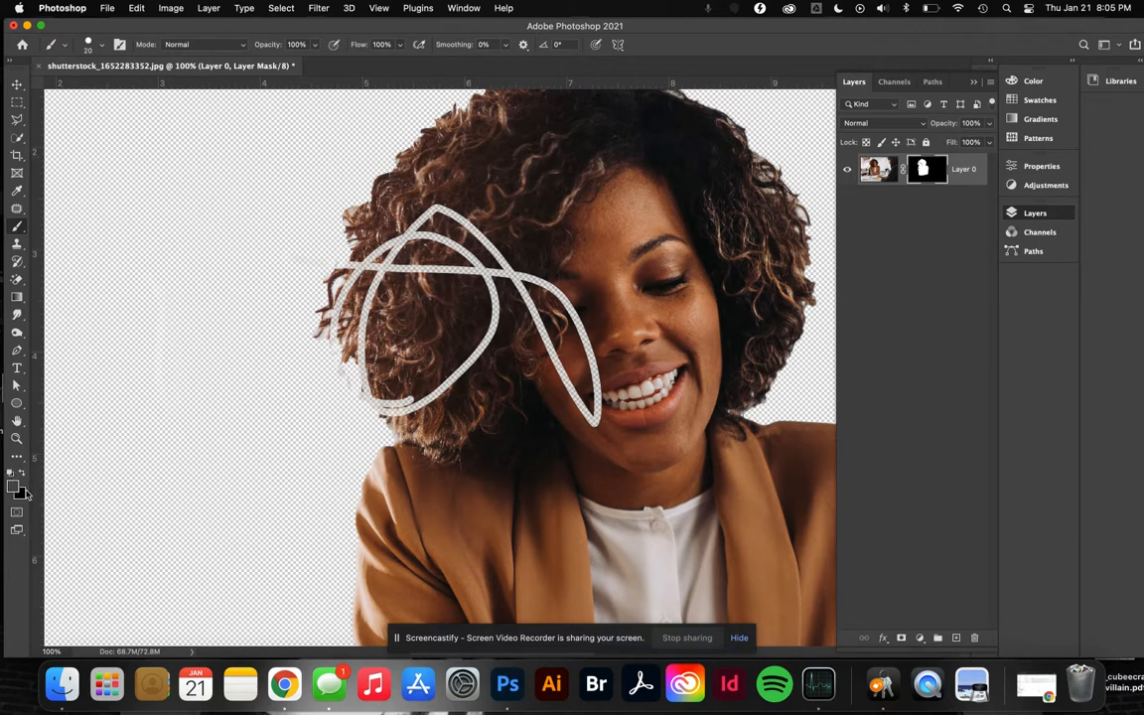
key("super+z")
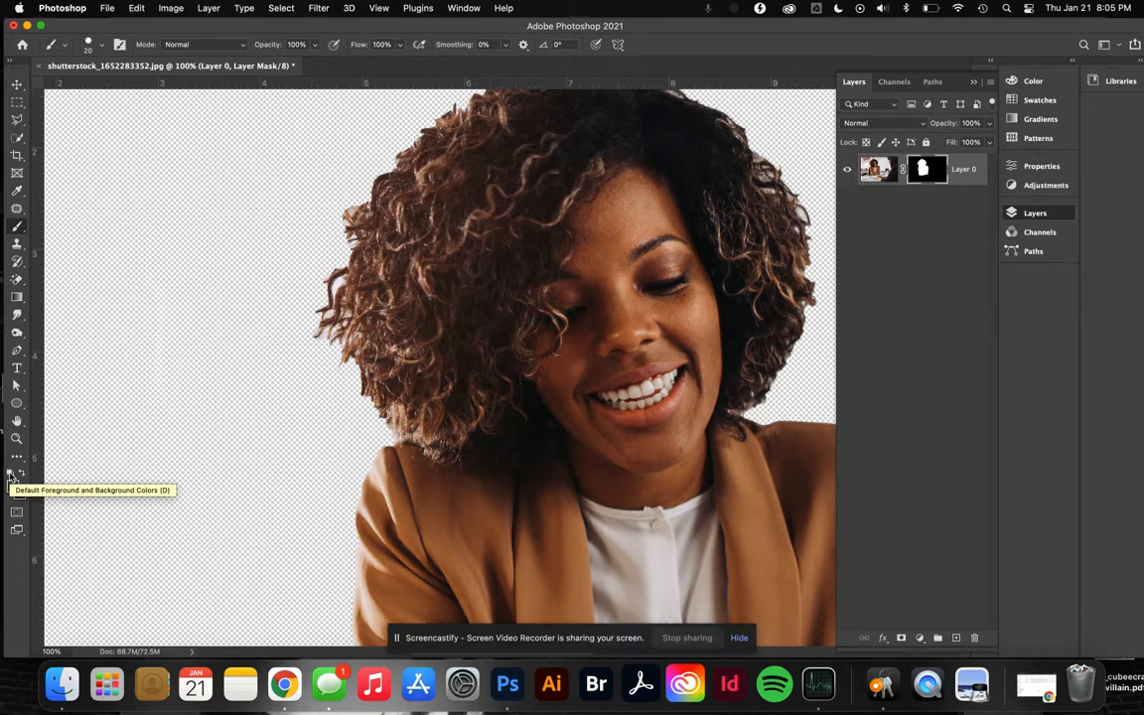
Restore the default colours, try painting white on the mask in the empty area beside her hair, and undo it.
left_click(10, 475)
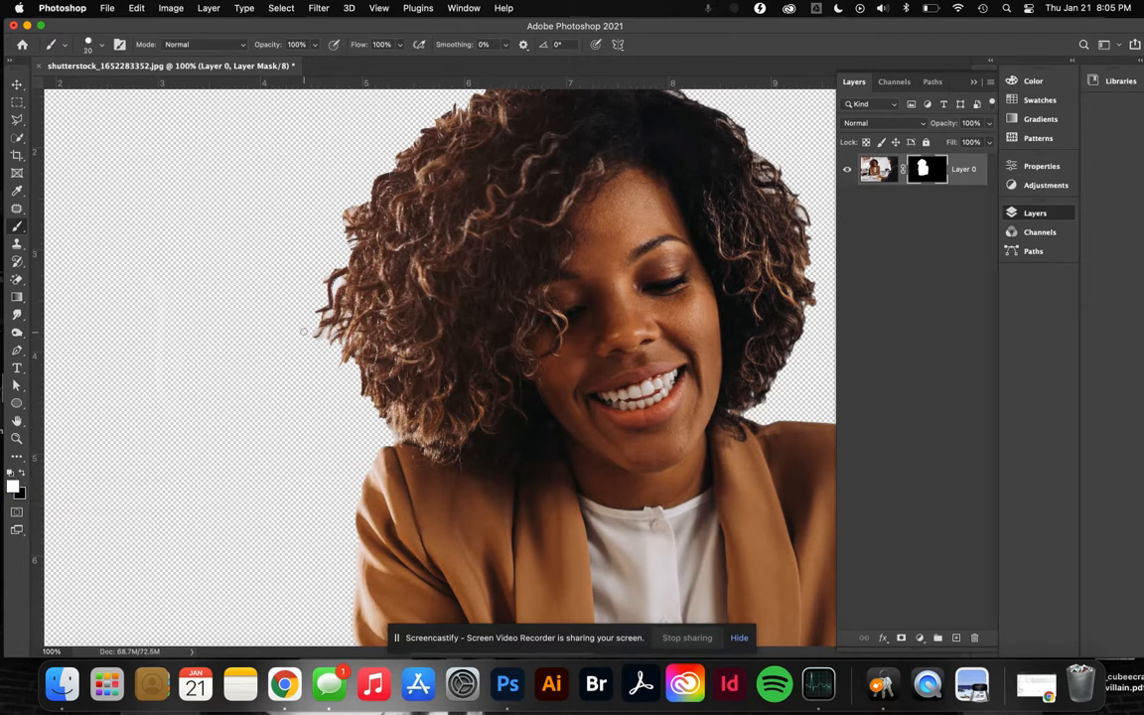
mouse_move(326, 427)
left_mouse_down()
mouse_move(286, 366)
mouse_move(279, 430)
mouse_move(235, 359)
mouse_move(209, 455)
mouse_move(178, 380)
mouse_move(200, 371)
mouse_move(250, 500)
mouse_move(267, 417)
mouse_move(303, 562)
mouse_move(264, 427)
mouse_move(192, 422)
mouse_move(162, 455)
mouse_move(121, 306)
mouse_move(146, 510)
mouse_move(159, 406)
left_mouse_up()
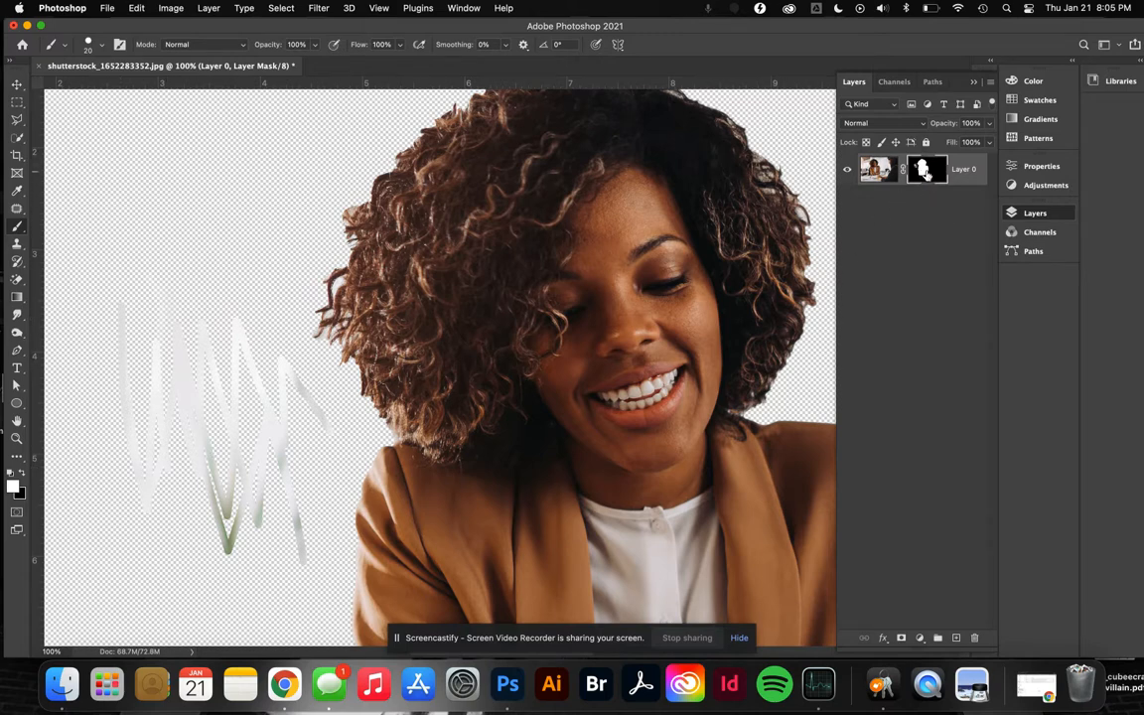
key("super+z")
Make black the foreground colour and paint on the mask to hide leftover background along the top of her hair.
left_click(22, 475)
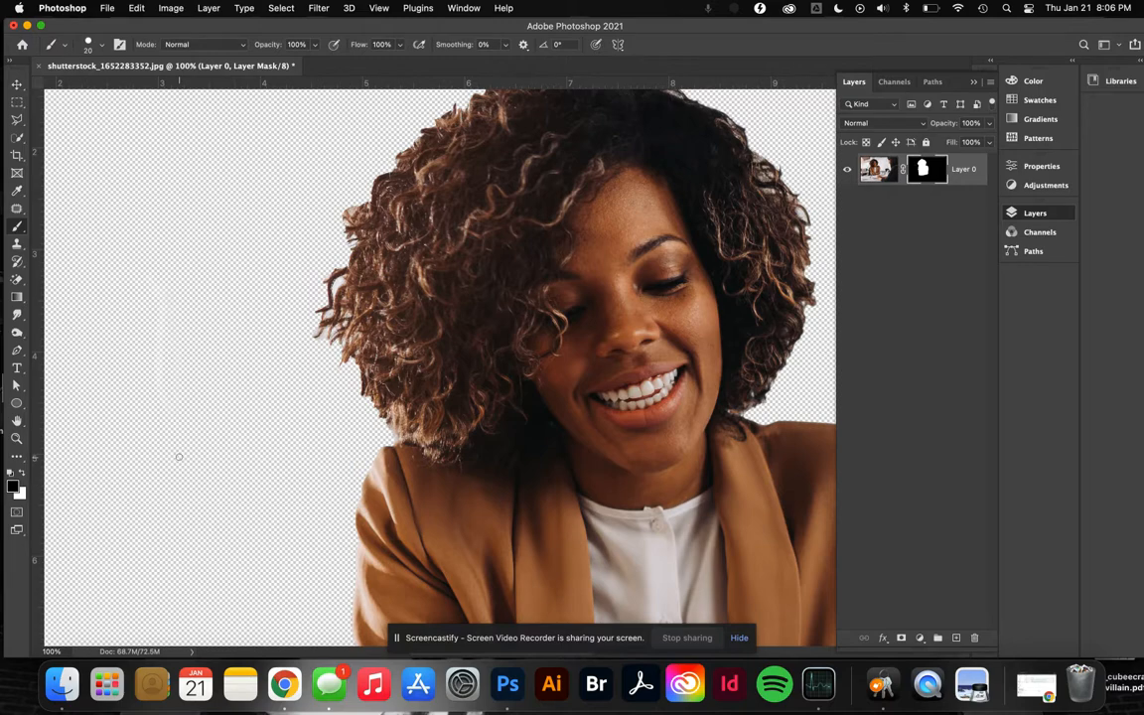
scroll(202, 479, "up", 3)
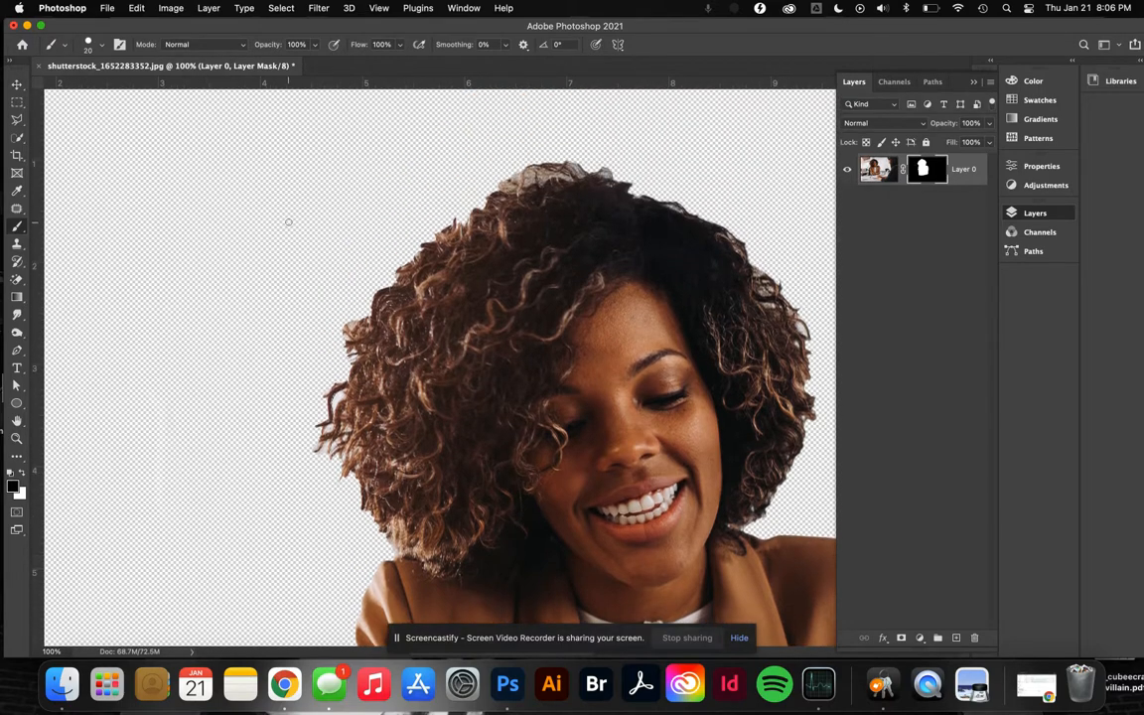
scroll(462, 167, "up", 5)
scroll(461, 167, "down", 2)
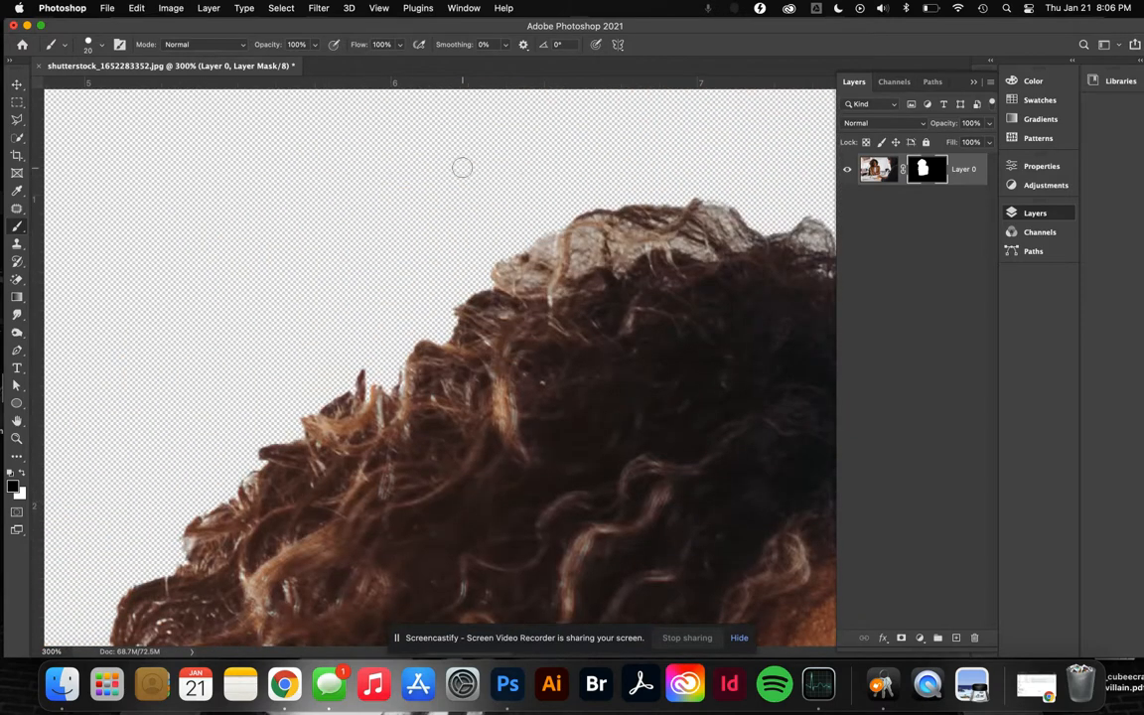
mouse_move(551, 228)
left_mouse_down()
mouse_move(496, 260)
mouse_move(527, 259)
mouse_move(544, 241)
mouse_move(541, 262)
mouse_move(510, 267)
left_mouse_up()
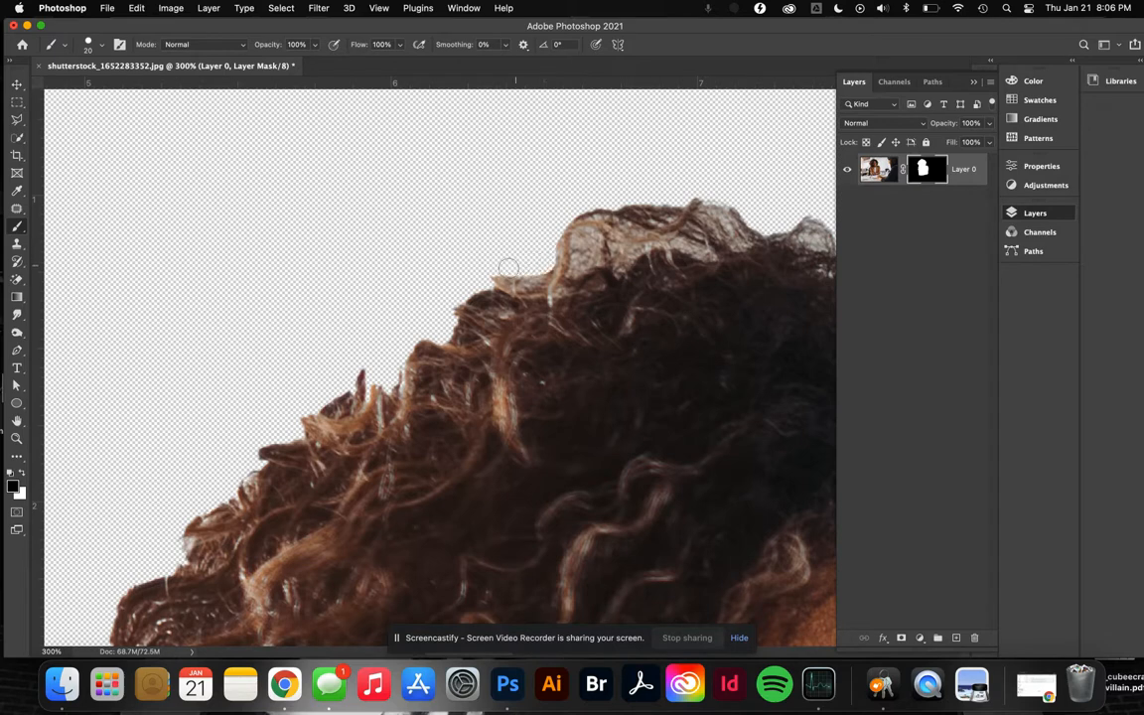
scroll(436, 248, "right", 5)
mouse_move(650, 228)
left_mouse_down()
mouse_move(589, 211)
mouse_move(608, 236)
mouse_move(629, 238)
mouse_move(576, 227)
mouse_move(660, 248)
mouse_move(511, 206)
mouse_move(535, 224)
left_mouse_up()
Reduce the brush size to 8 and mask out the background showing between the loose curls at the hair's left edge.
scroll(439, 367, "down", 10)
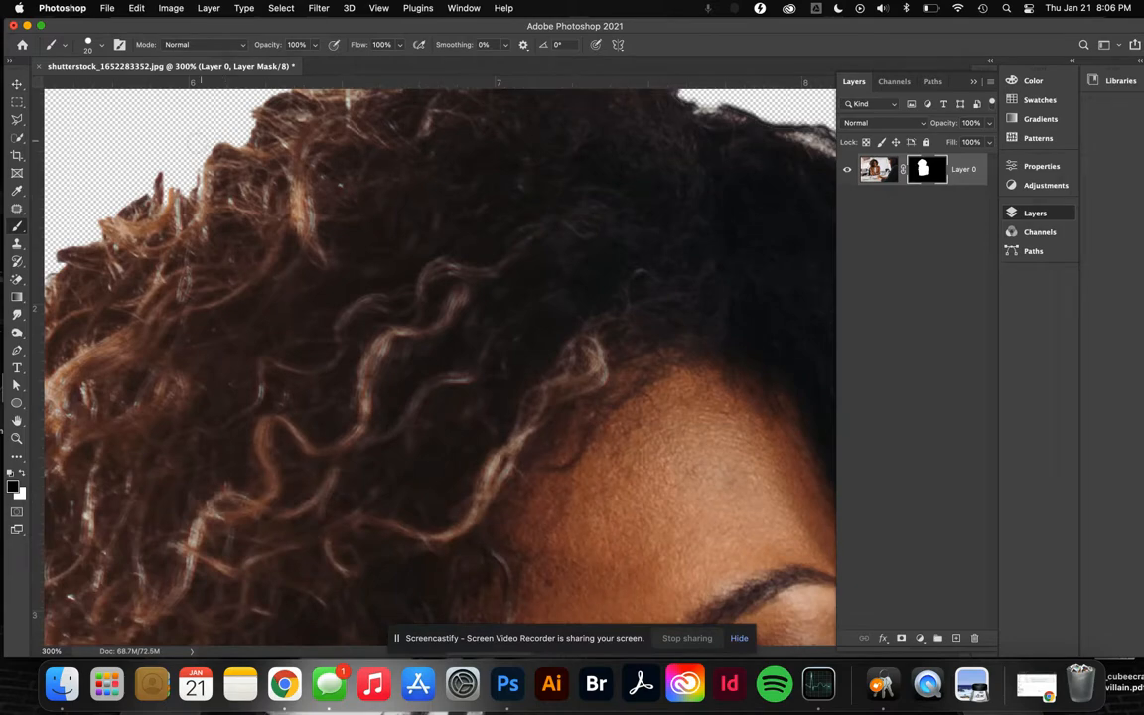
scroll(438, 368, "left", 8)
scroll(178, 169, "down", 5)
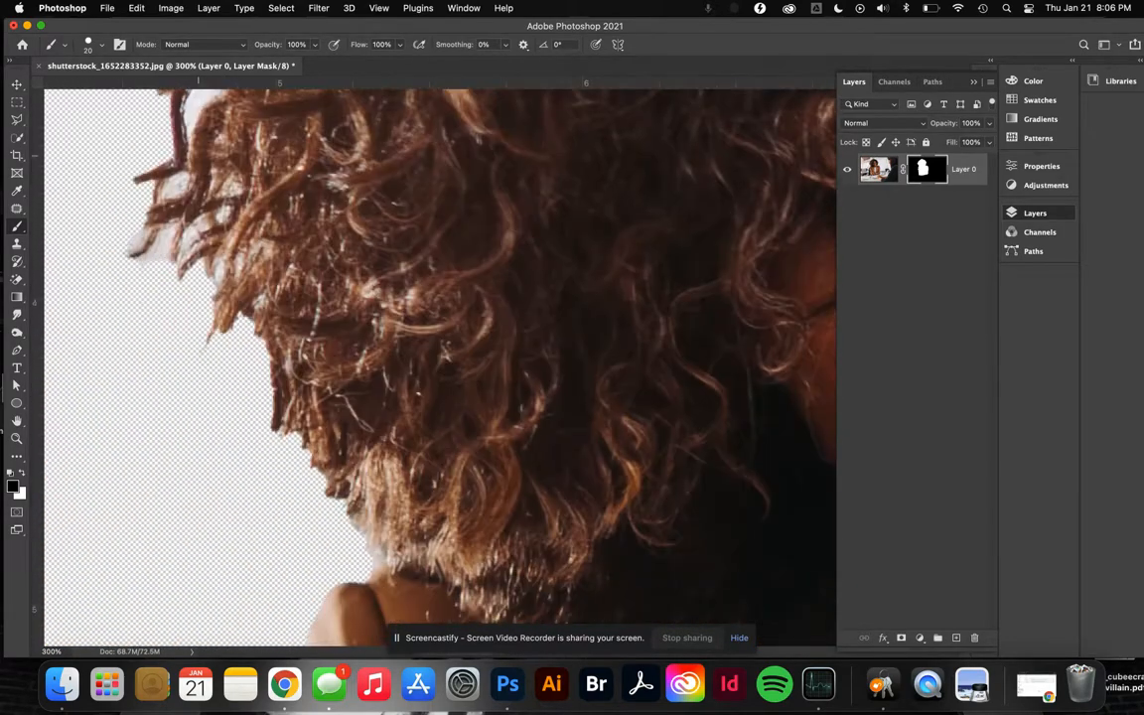
scroll(189, 178, "up", 3)
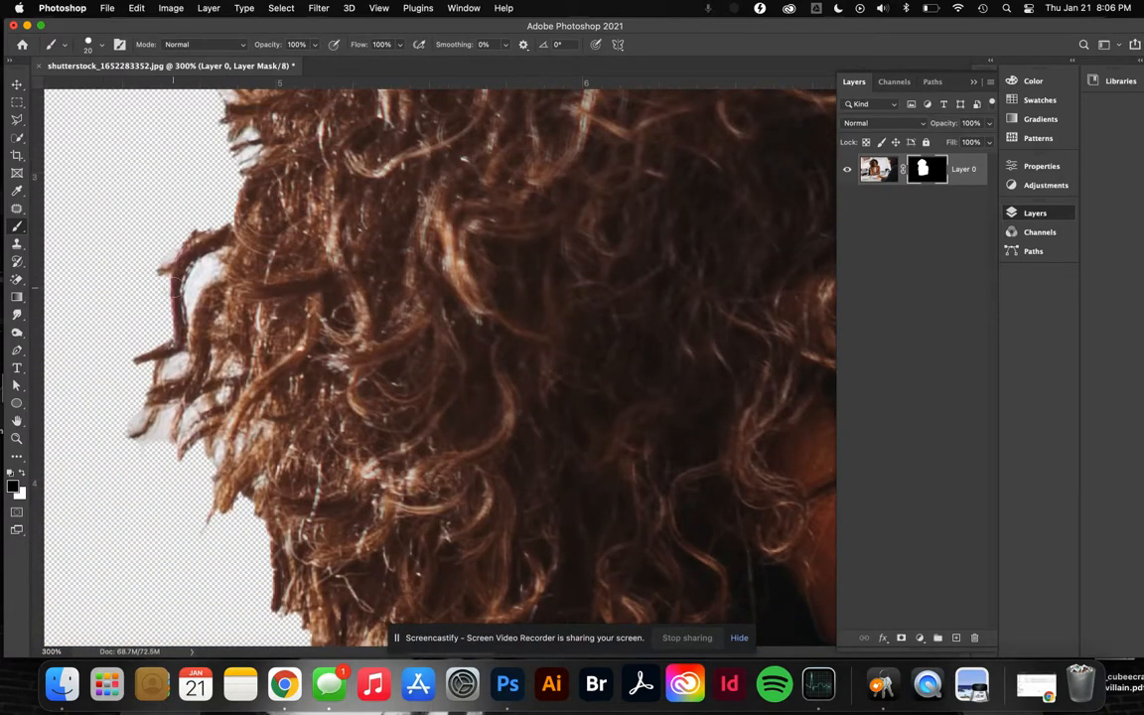
key("bracketleft")
key("bracketleft")
mouse_move(217, 258)
left_mouse_down()
mouse_move(188, 316)
mouse_move(216, 270)
mouse_move(204, 282)
mouse_move(176, 244)
mouse_move(157, 271)
left_mouse_up()
mouse_move(170, 439)
left_mouse_down()
mouse_move(171, 407)
mouse_move(154, 444)
mouse_move(156, 423)
mouse_move(134, 448)
mouse_move(136, 417)
left_mouse_up()
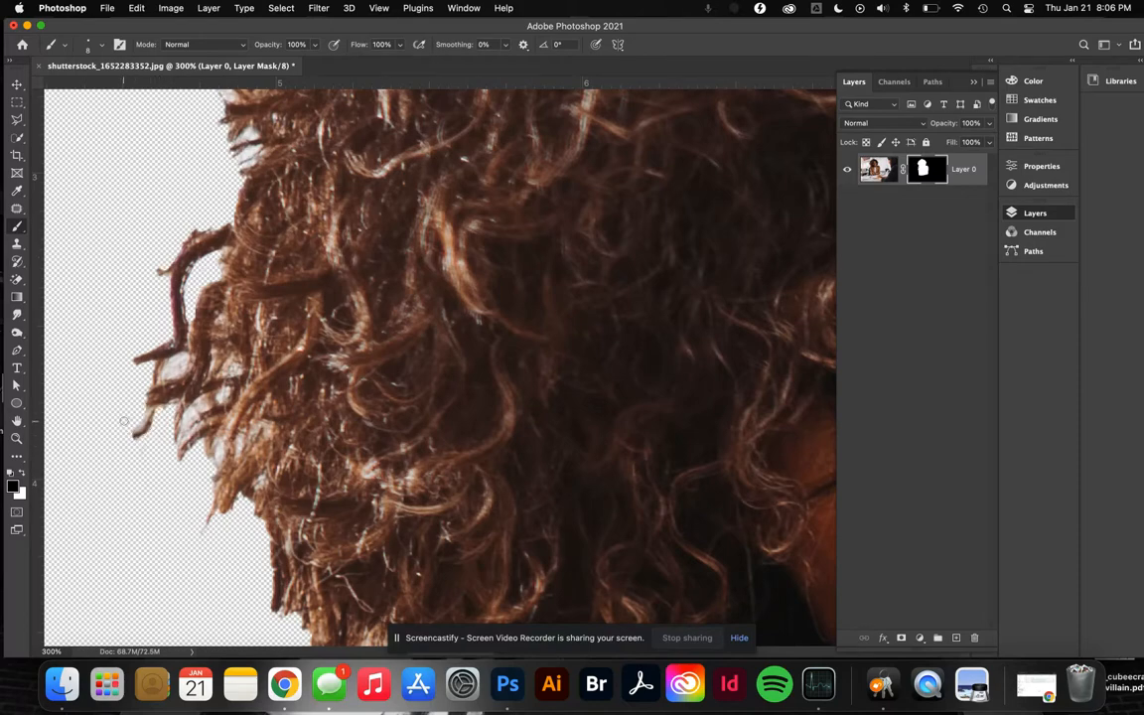
scroll(124, 421, "down", 5)
scroll(124, 417, "right", 10)
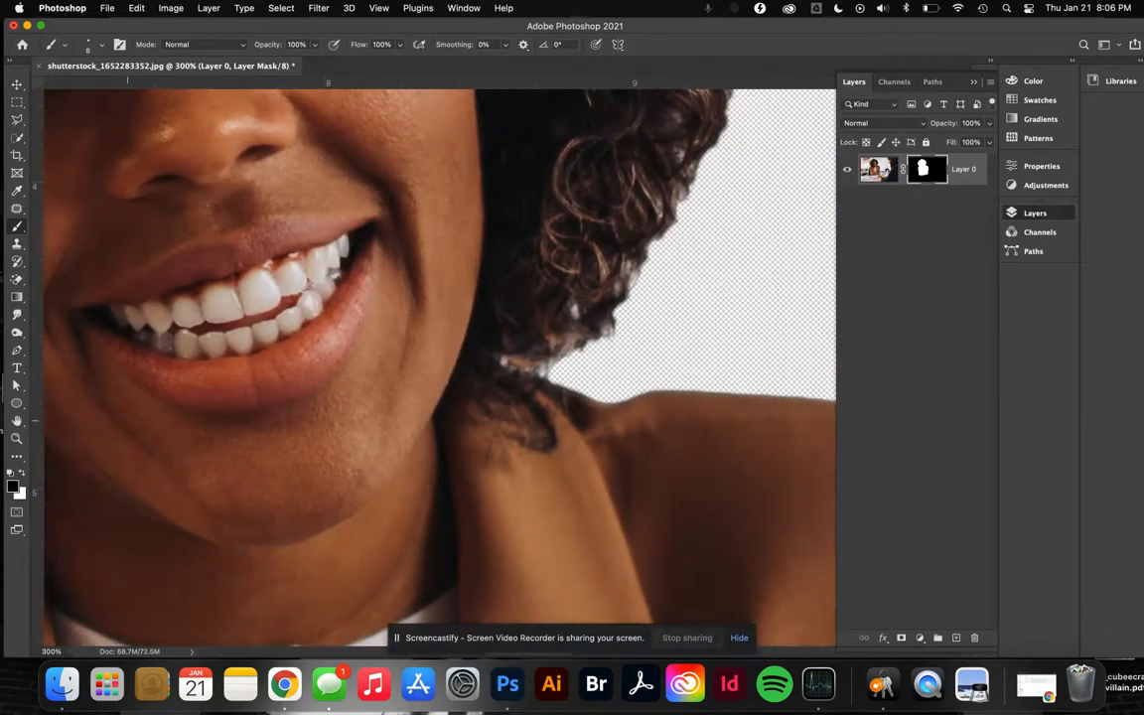
scroll(124, 419, "right", 1)
scroll(546, 350, "down", 5)
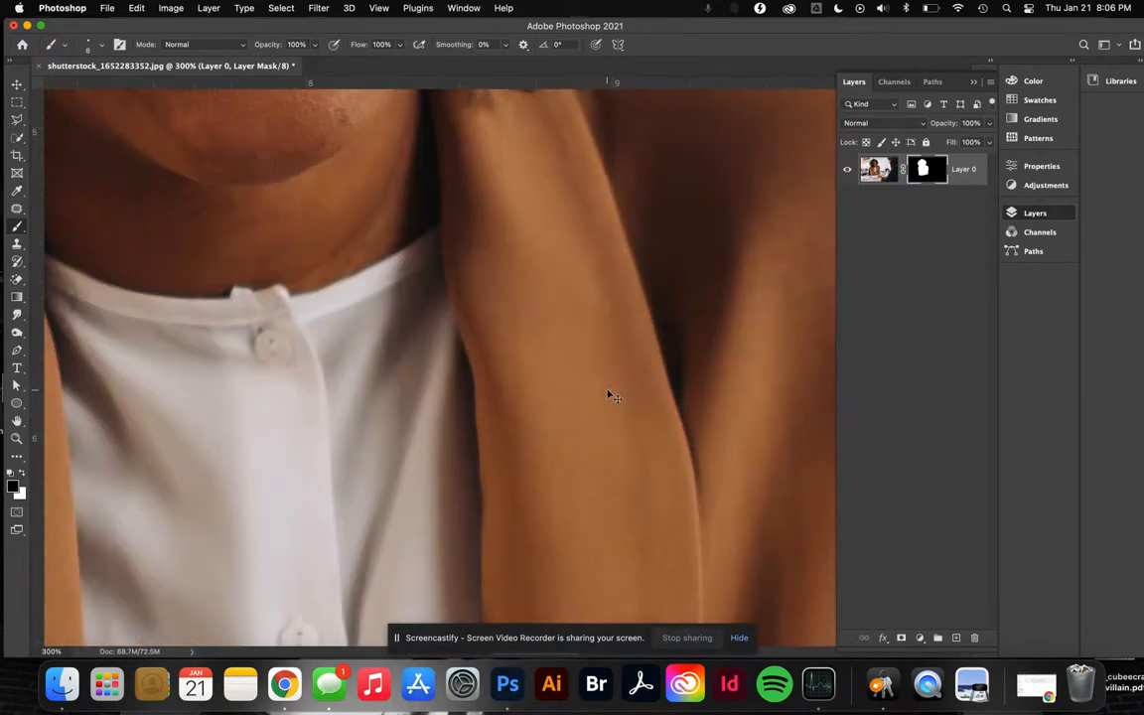
scroll(608, 393, "down", 10)
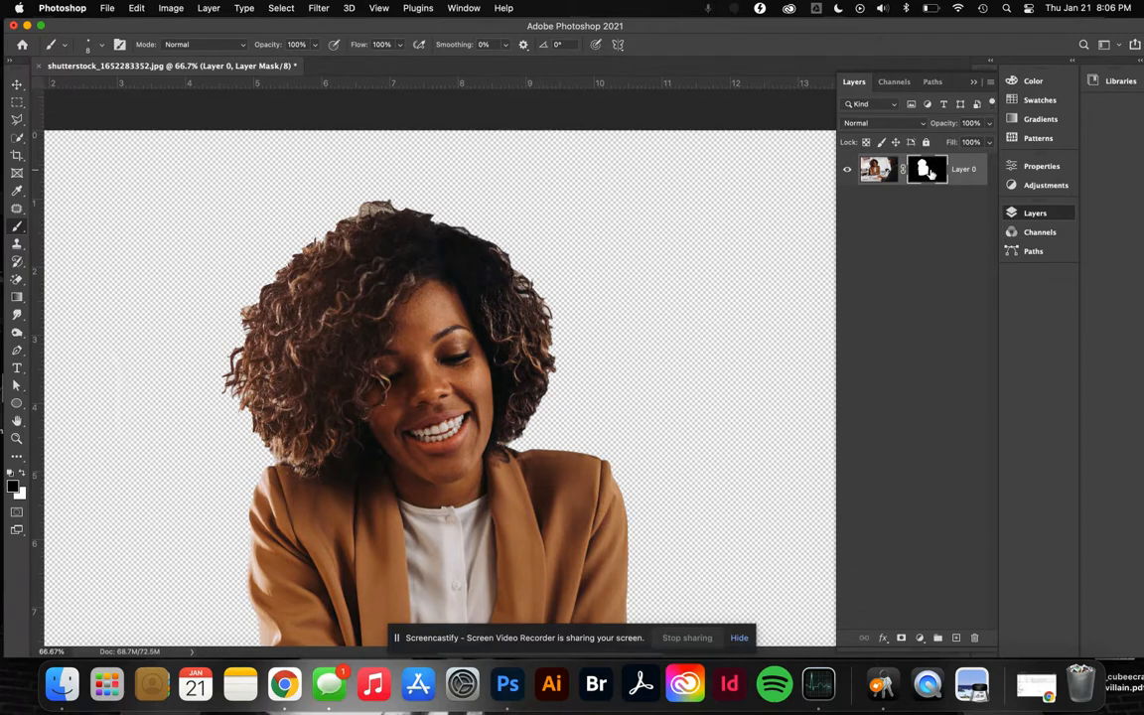
Open the layer mask in Select and Mask, and lower the preview transparency to 24% to reveal the original background.
double_click(929, 172)
scroll(704, 318, "down", 5)
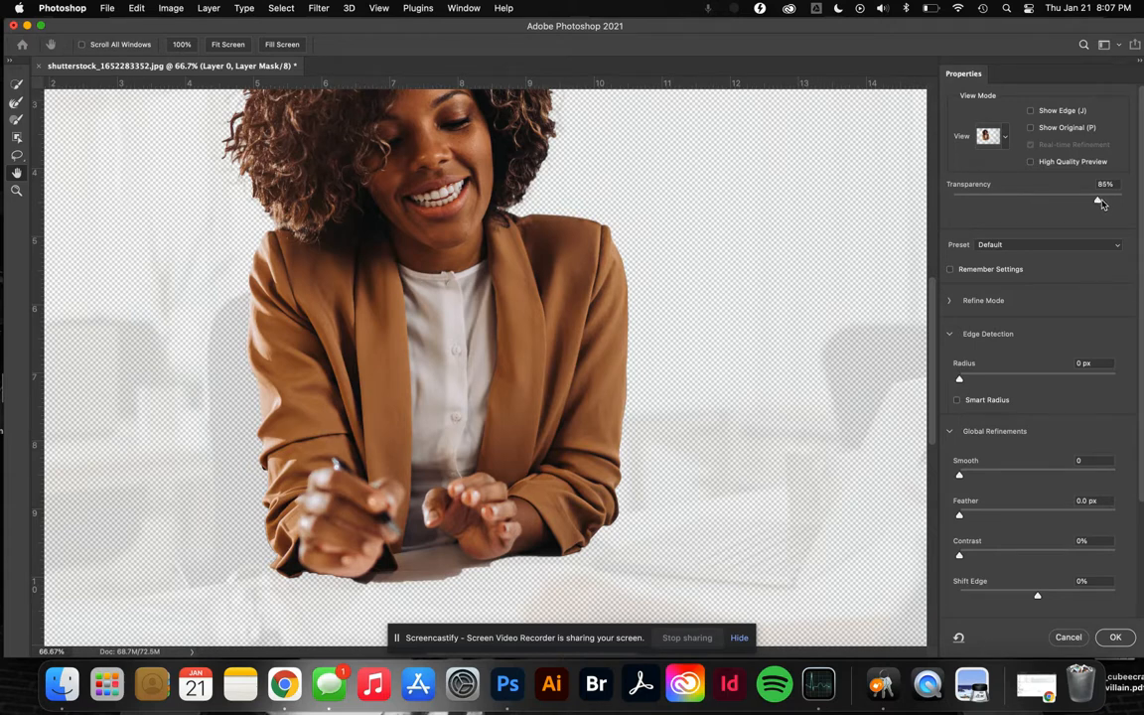
left_click_drag(1095, 201, 993, 202)
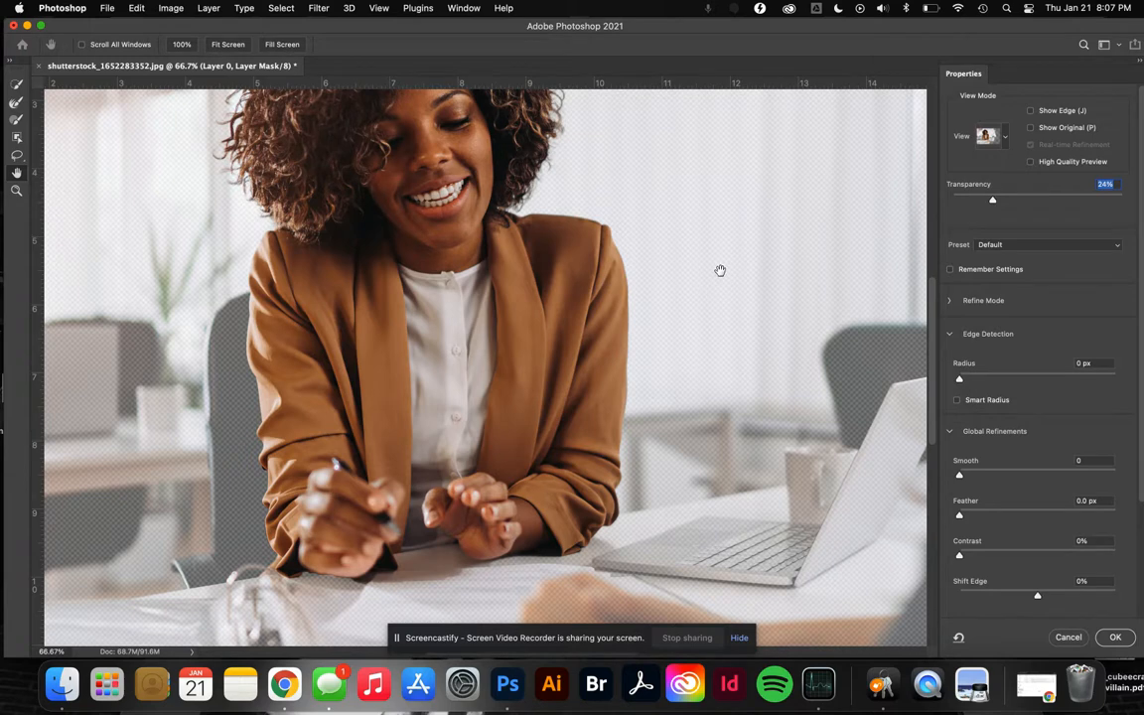
scroll(738, 263, "up", 3)
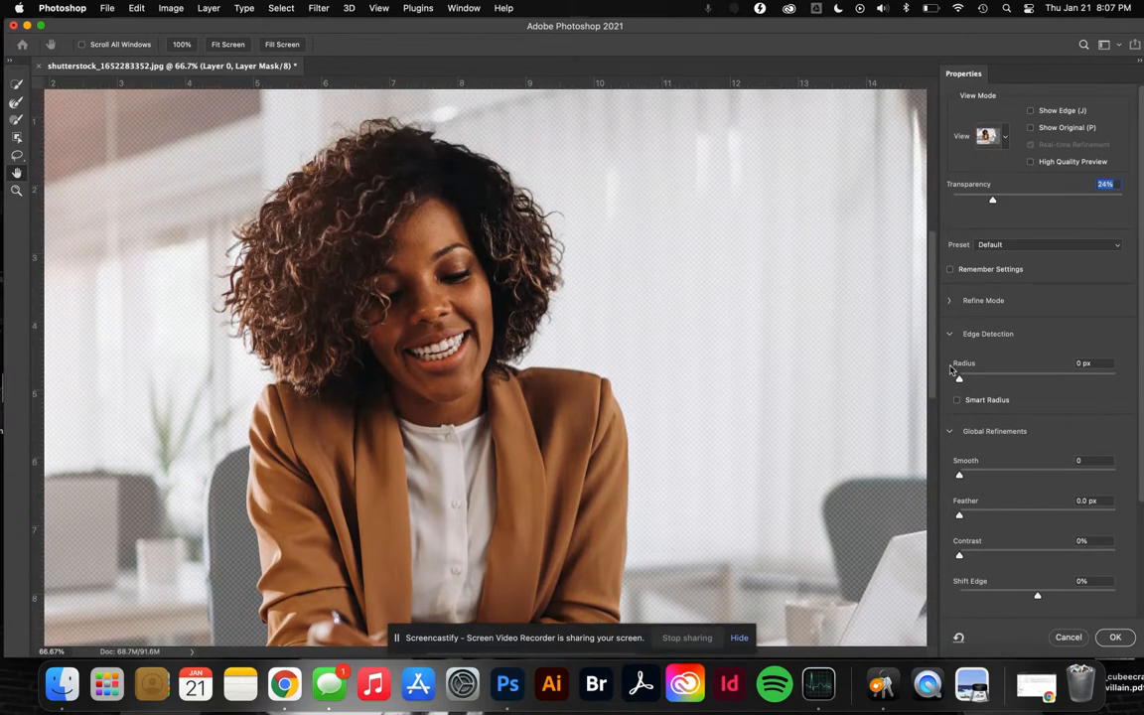
scroll(674, 403, "down", 2)
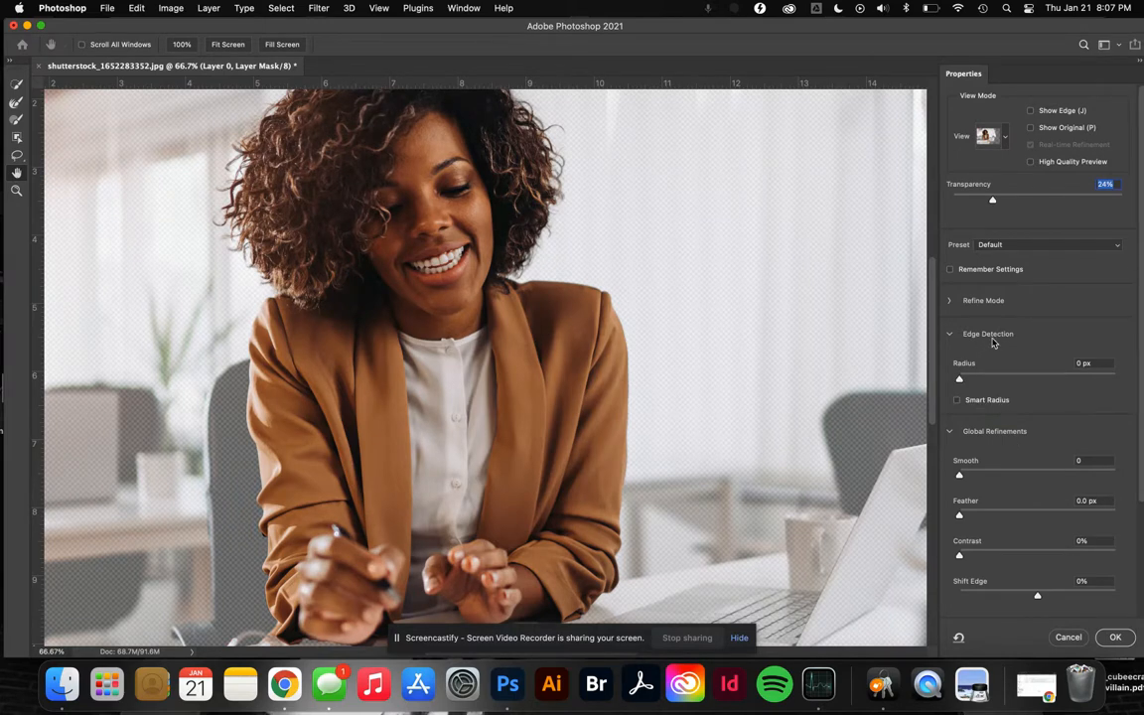
left_click(949, 301)
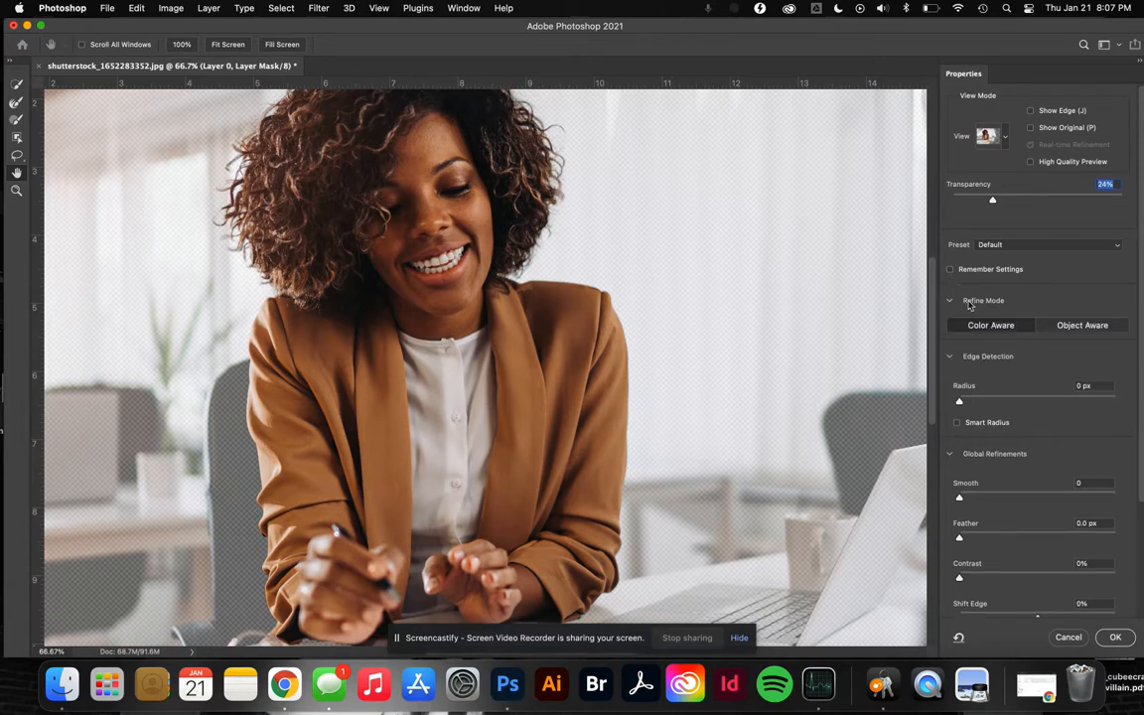
left_click(949, 301)
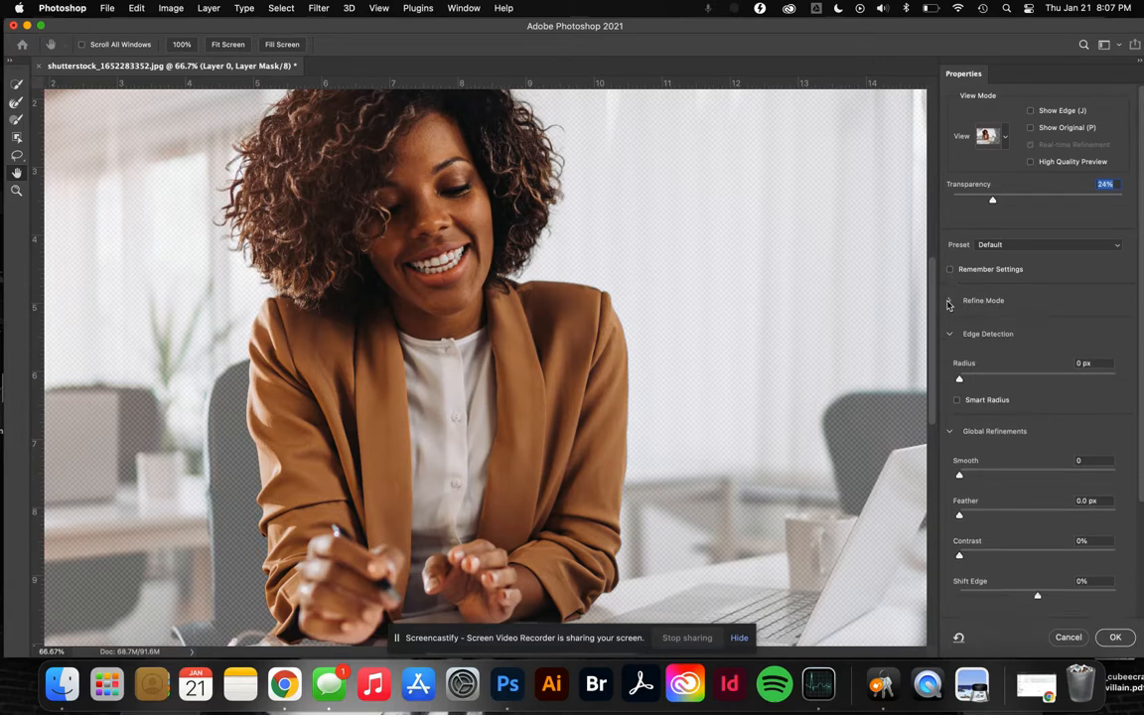
Try an edge detection radius of 9 px on the shoulder and hair, and reduce it to 1 px.
left_click_drag(960, 380, 1017, 380)
scroll(553, 329, "up", 5)
scroll(551, 326, "up", 3)
scroll(688, 316, "down", 2)
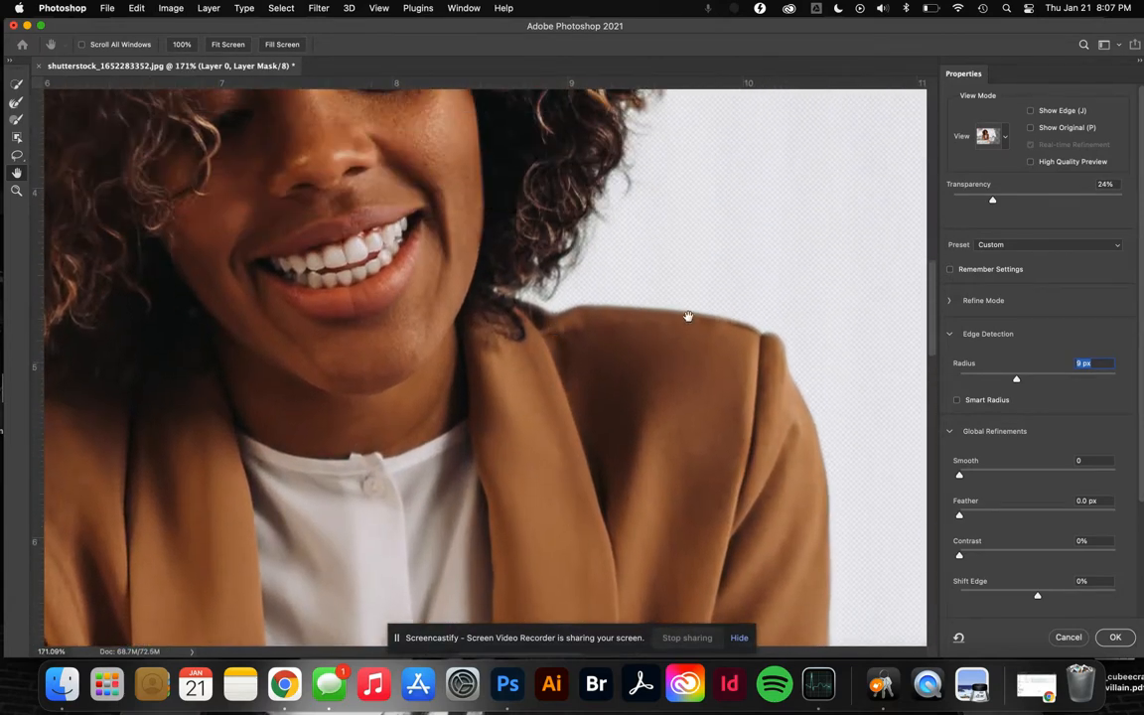
left_click_drag(1019, 383, 981, 382)
left_click_drag(981, 383, 973, 383)
left_click_drag(973, 380, 971, 381)
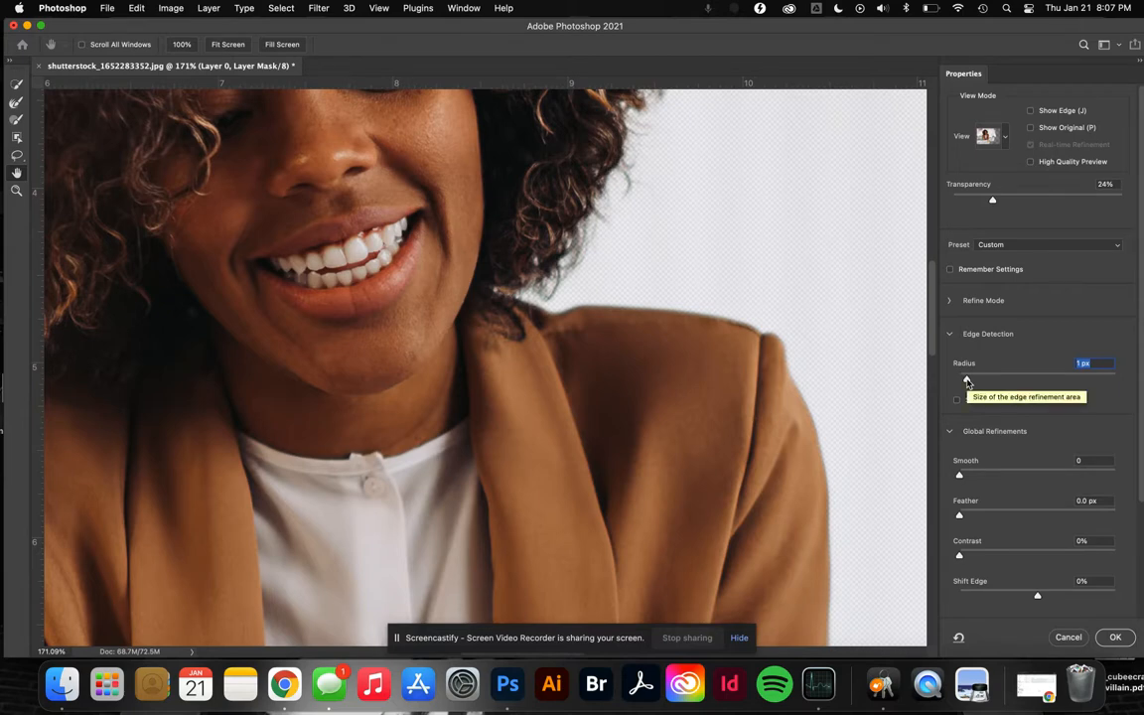
Test the edge detection radius at 250 px, and settle on 2 px.
left_click_drag(1015, 387, 1129, 386)
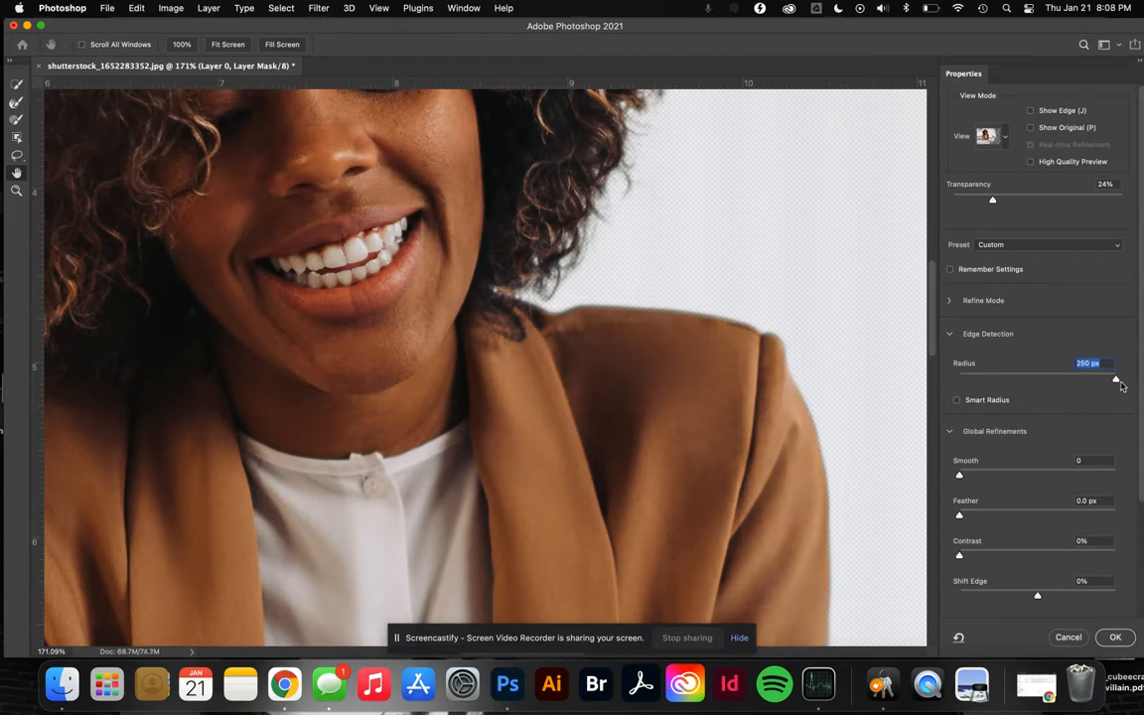
left_click_drag(1118, 384, 983, 382)
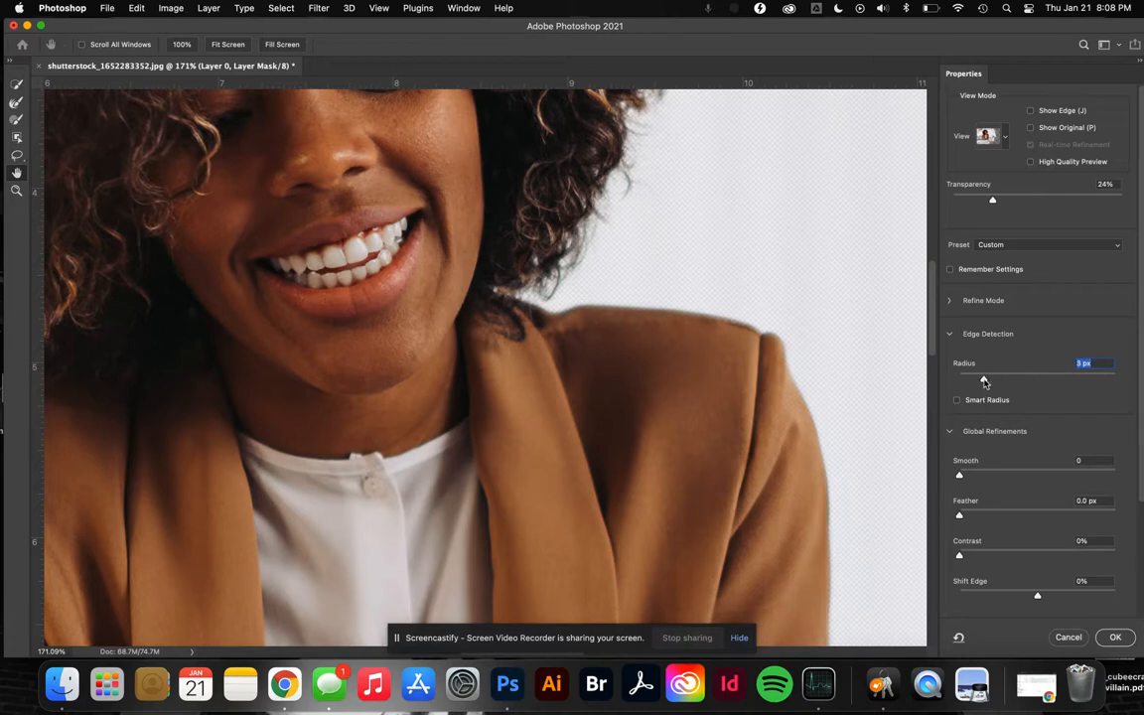
left_click_drag(981, 381, 973, 382)
Try smoothing the mask edge at 14 and at a much higher amount, and return Smooth to 0.
scroll(1012, 437, "down", 2)
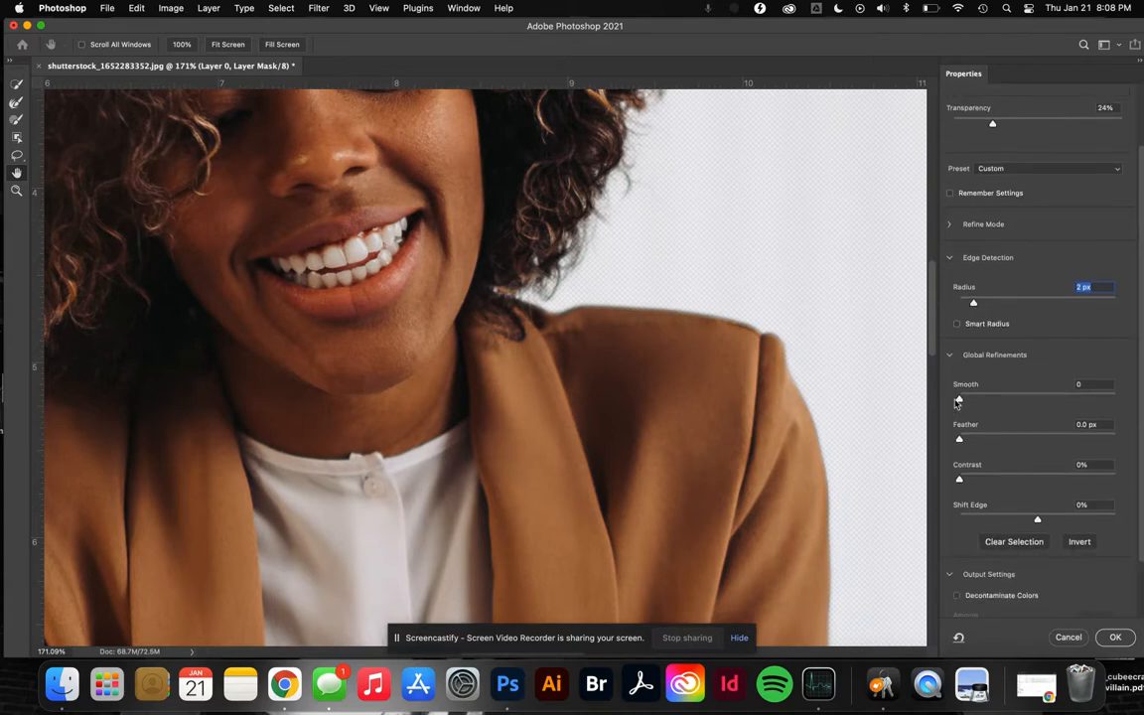
left_click_drag(960, 402, 982, 402)
left_click(982, 402)
scroll(982, 402, "up", 3)
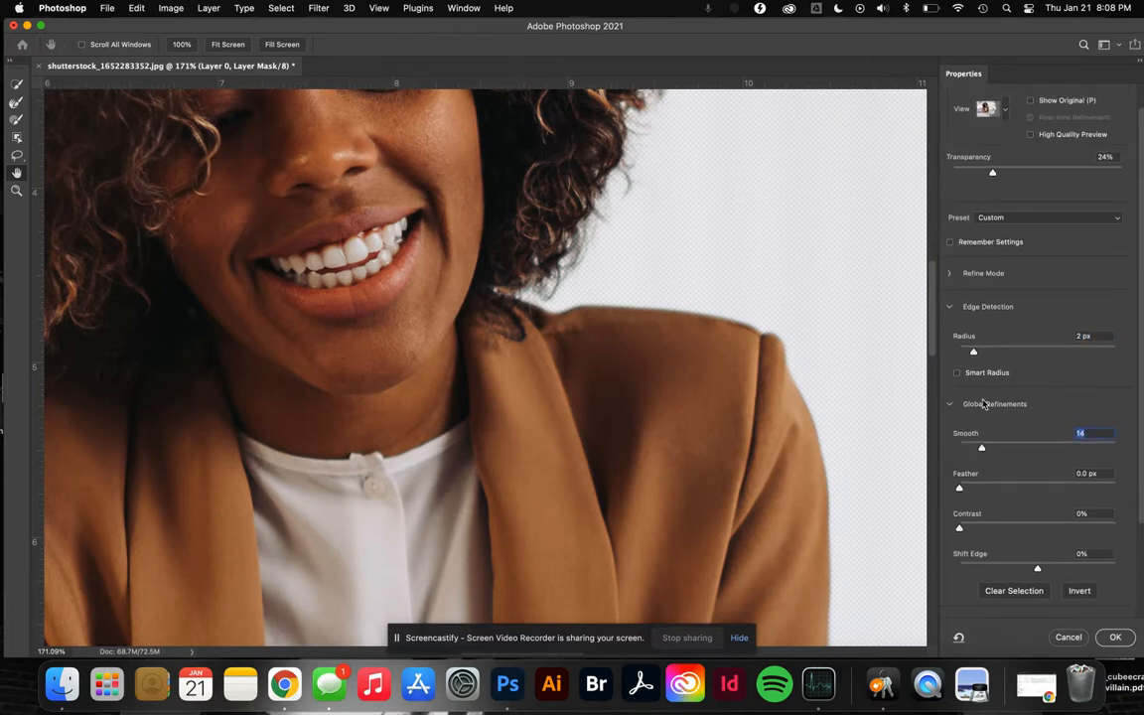
left_click_drag(981, 434, 957, 435)
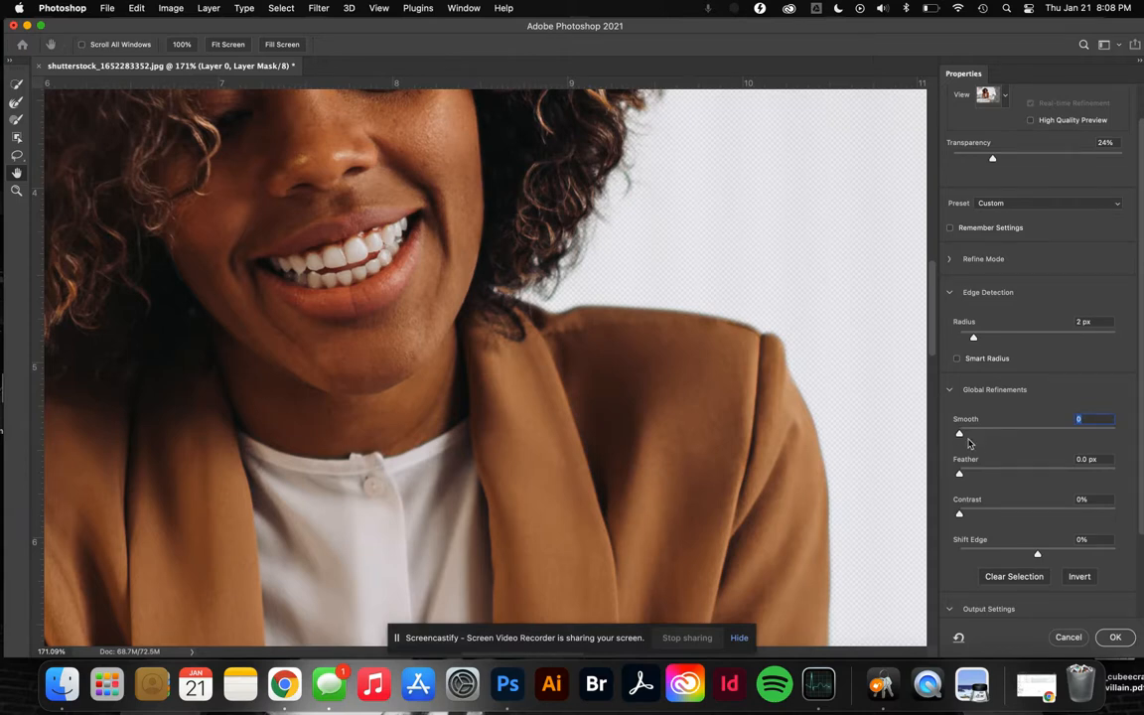
left_click_drag(960, 435, 1054, 436)
left_click_drag(1052, 437, 953, 435)
Compare feathering of 6.2 px and 1000 px along the sleeve, and settle on a 2.9 px feather.
left_click_drag(959, 474, 1005, 476)
key("Tab")
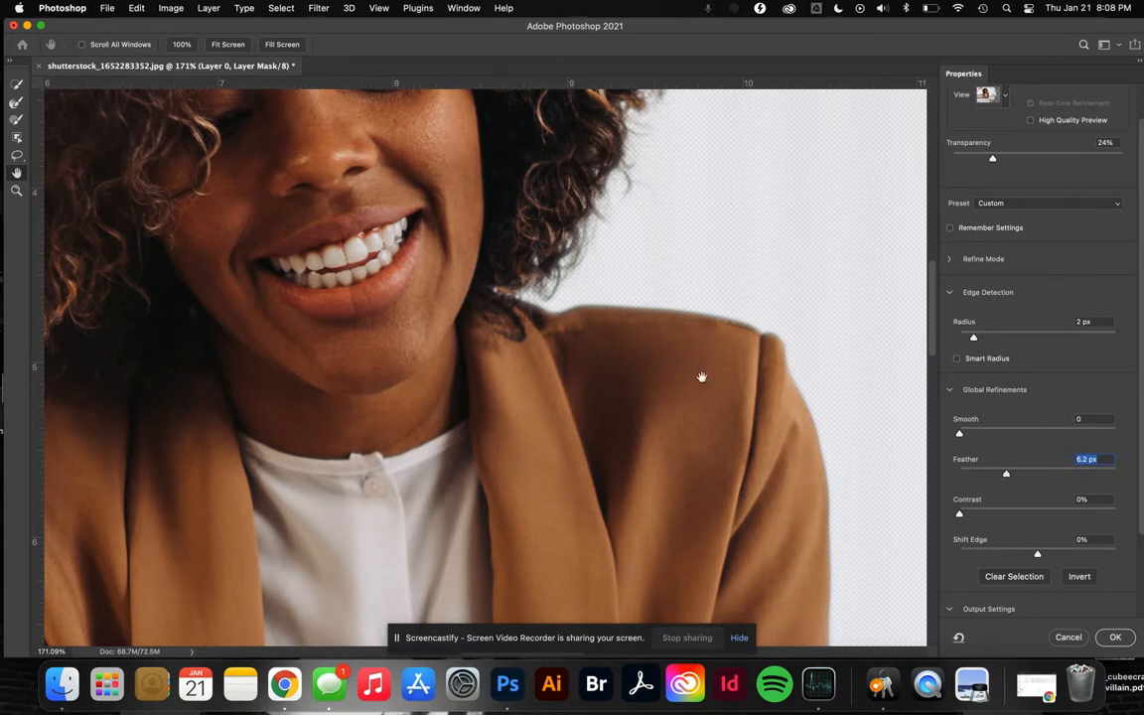
scroll(838, 473, "down", 15)
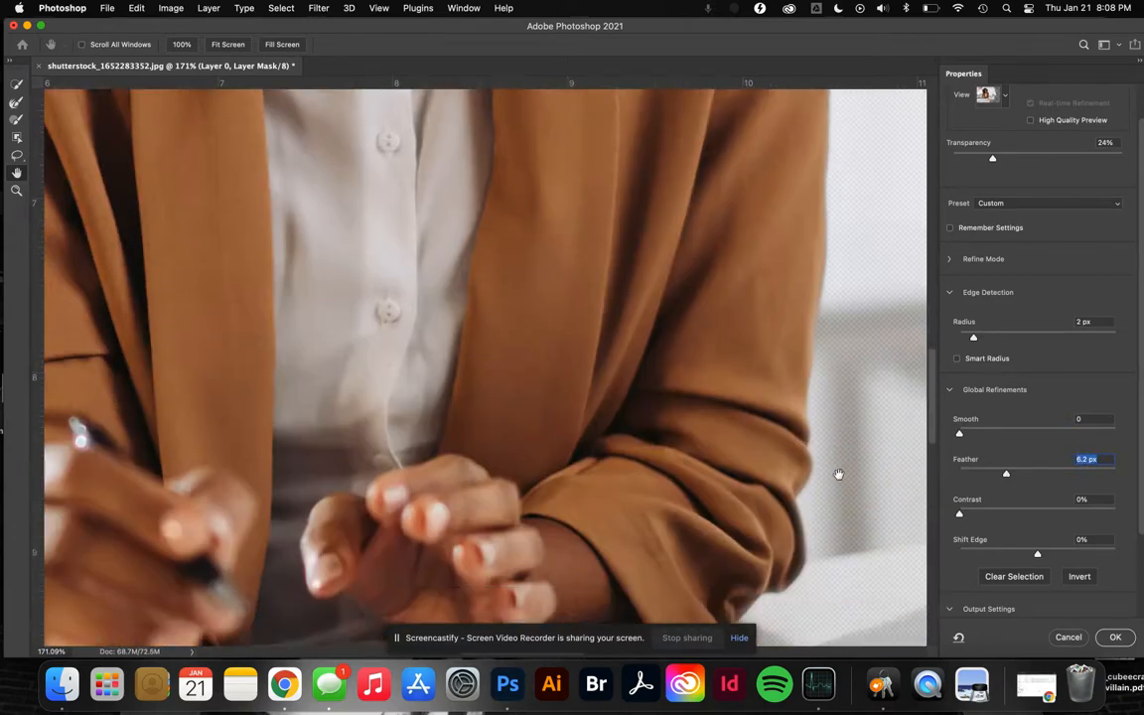
scroll(838, 474, "up", 5)
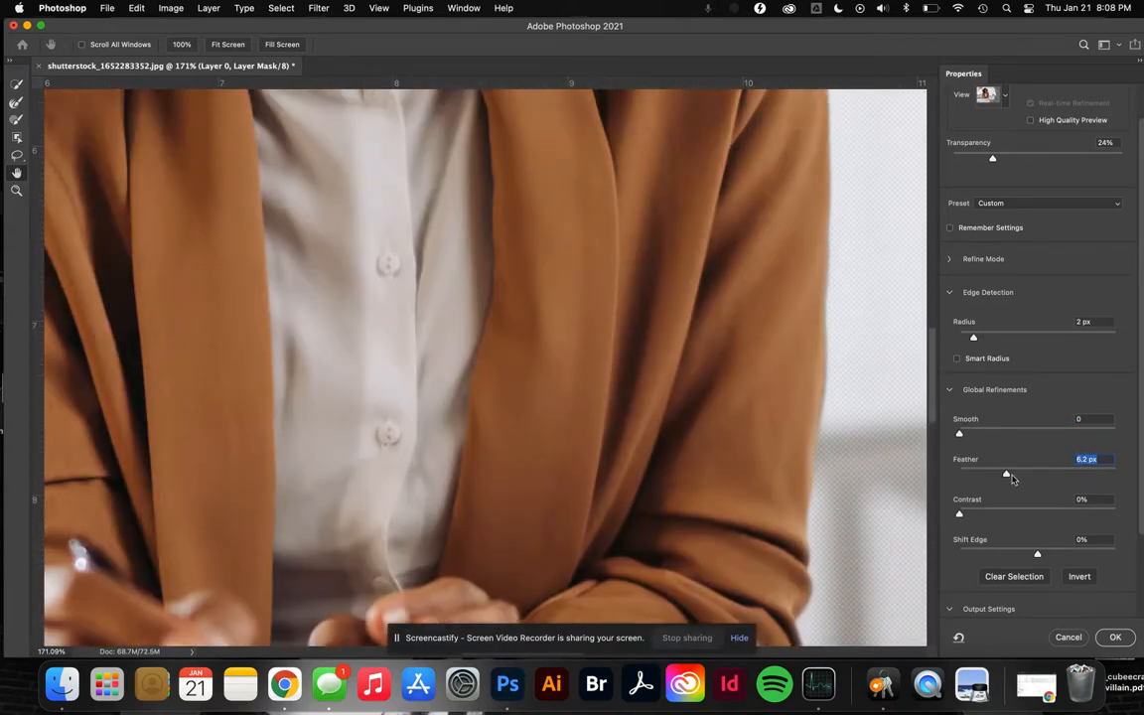
left_click_drag(1013, 480, 1134, 475)
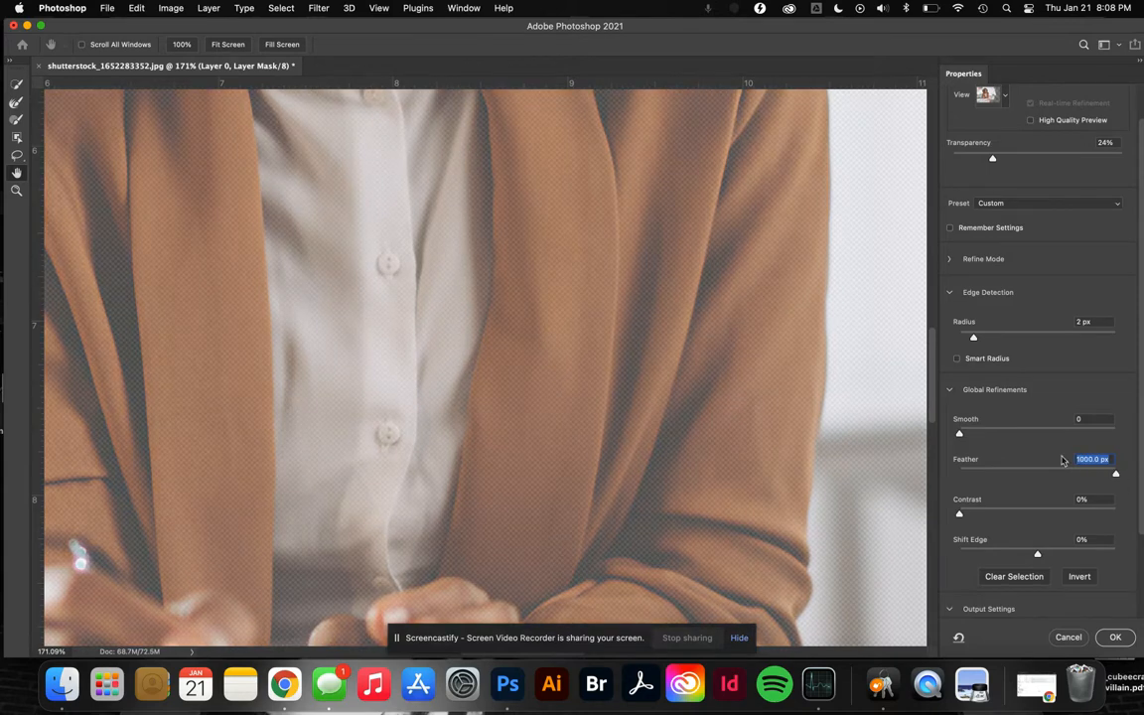
left_click_drag(1116, 476, 978, 476)
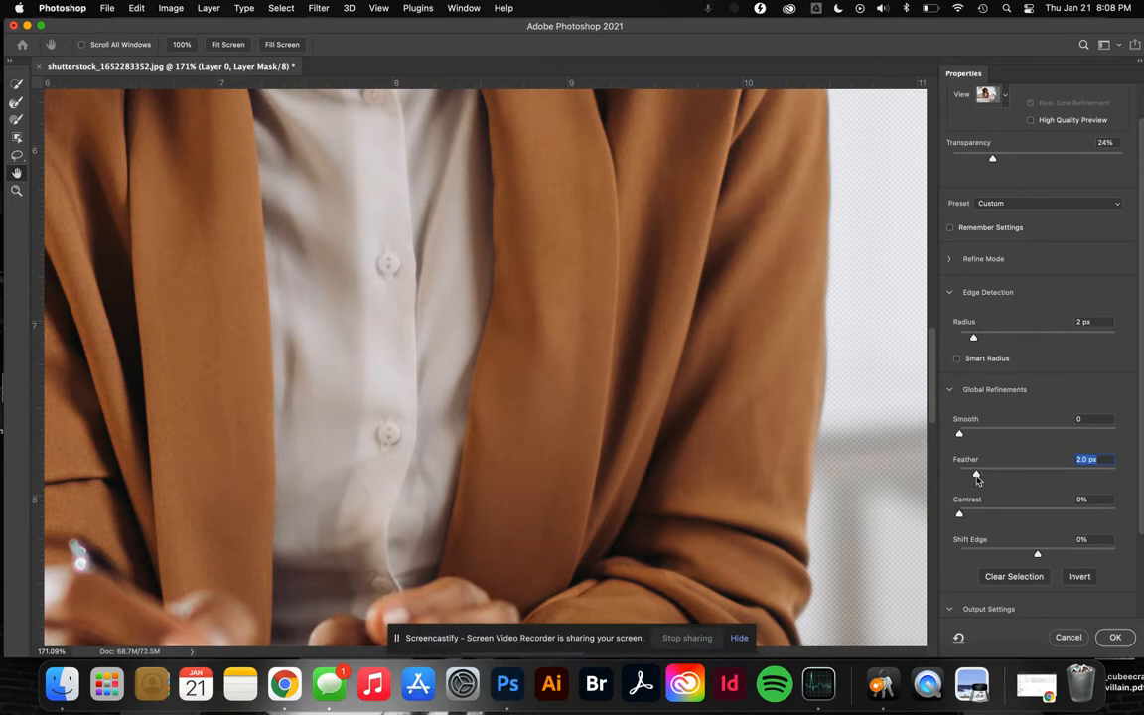
left_click_drag(979, 476, 984, 479)
Test Shift Edge at +97% and -100%, and settle on +42%.
scroll(984, 479, "down", 3)
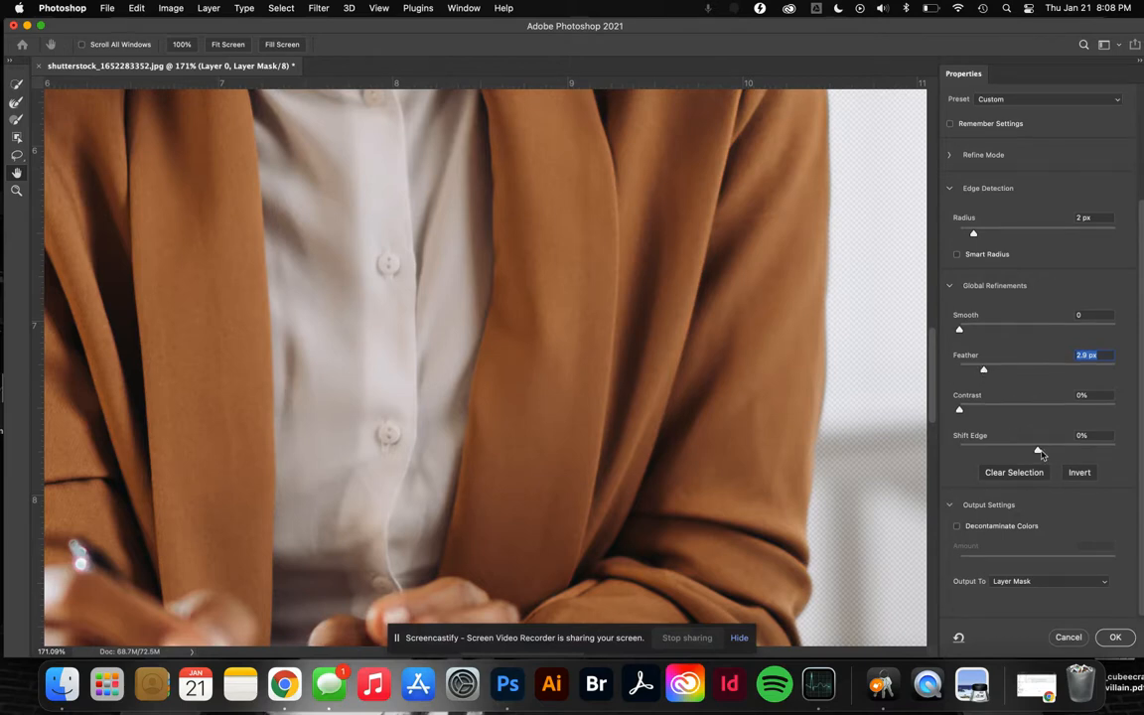
left_click_drag(1039, 453, 1111, 451)
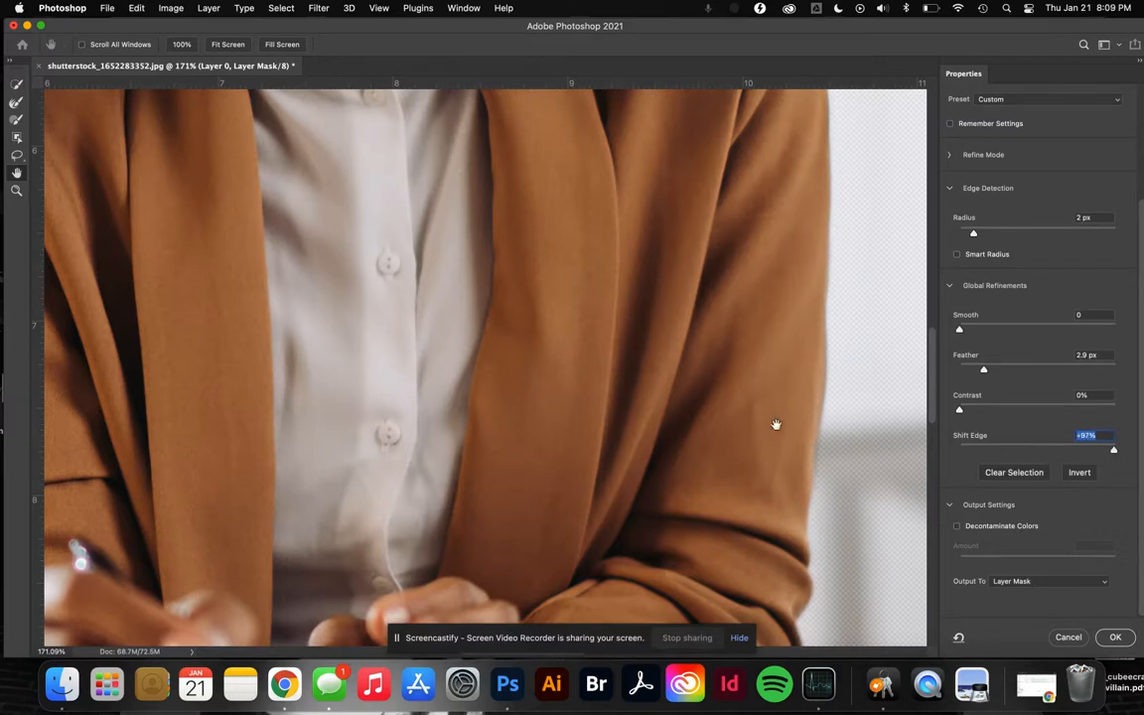
left_click_drag(1114, 453, 959, 452)
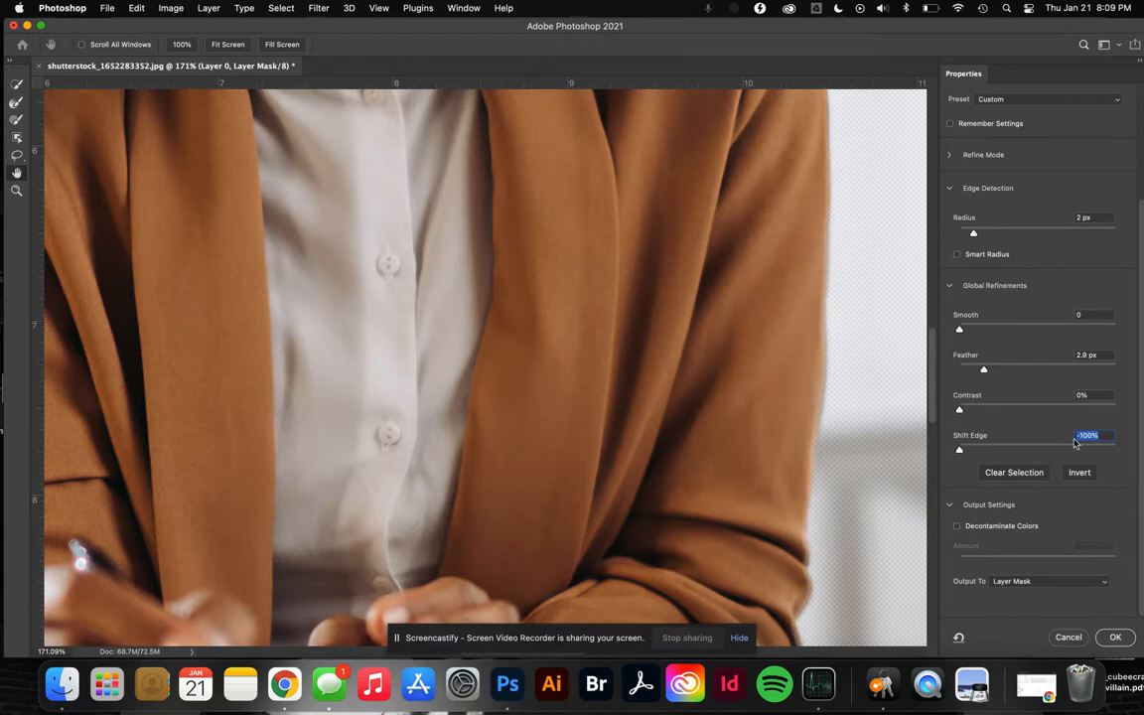
left_click_drag(961, 453, 1069, 450)
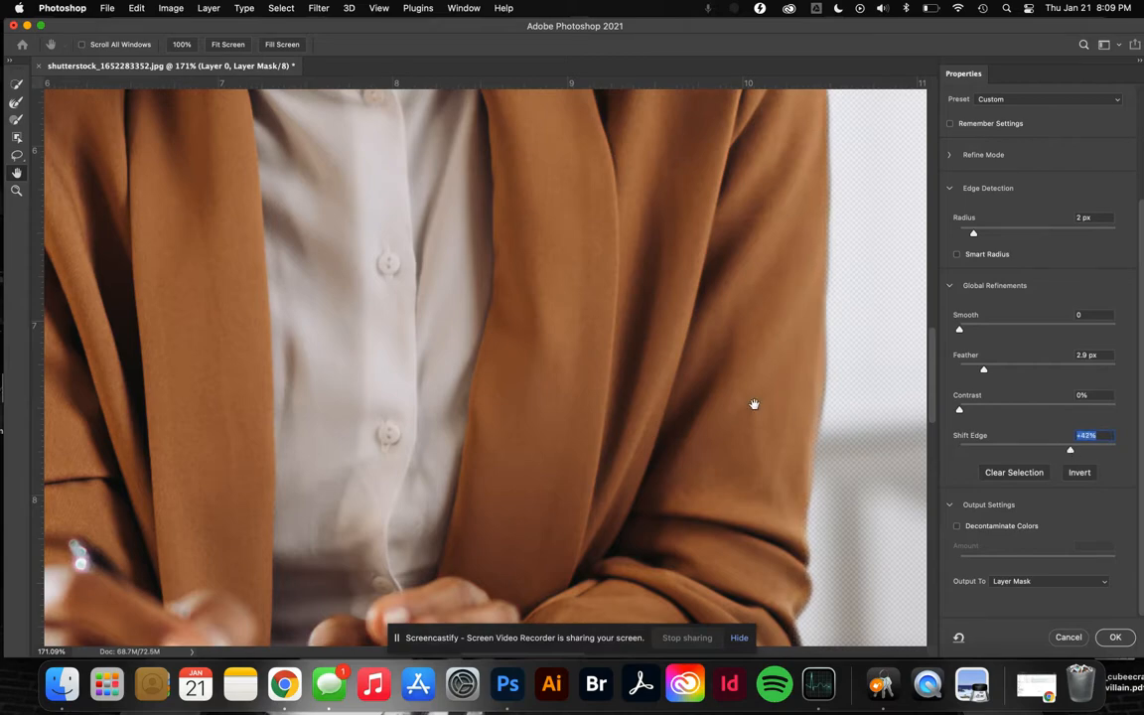
Check the refined edge around the hair and jacket, and apply the refinements to the layer mask.
scroll(755, 404, "up", 10)
scroll(755, 404, "up", 5)
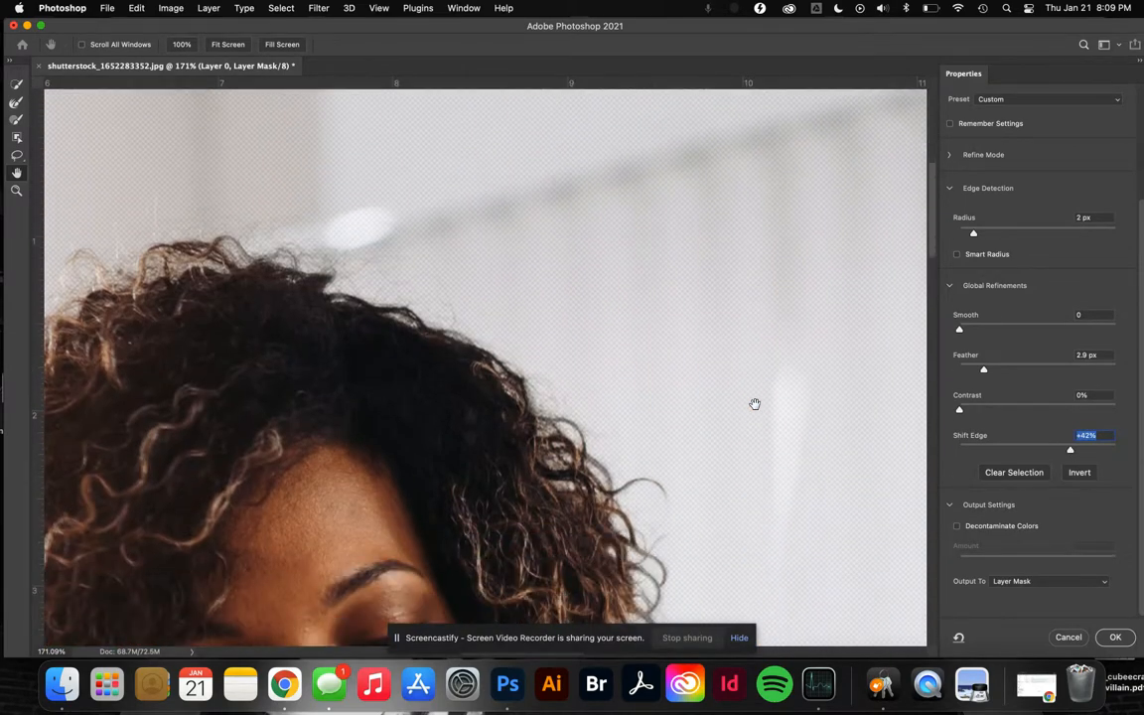
scroll(755, 404, "down", 5)
scroll(755, 404, "left", 5)
scroll(754, 404, "down", 15)
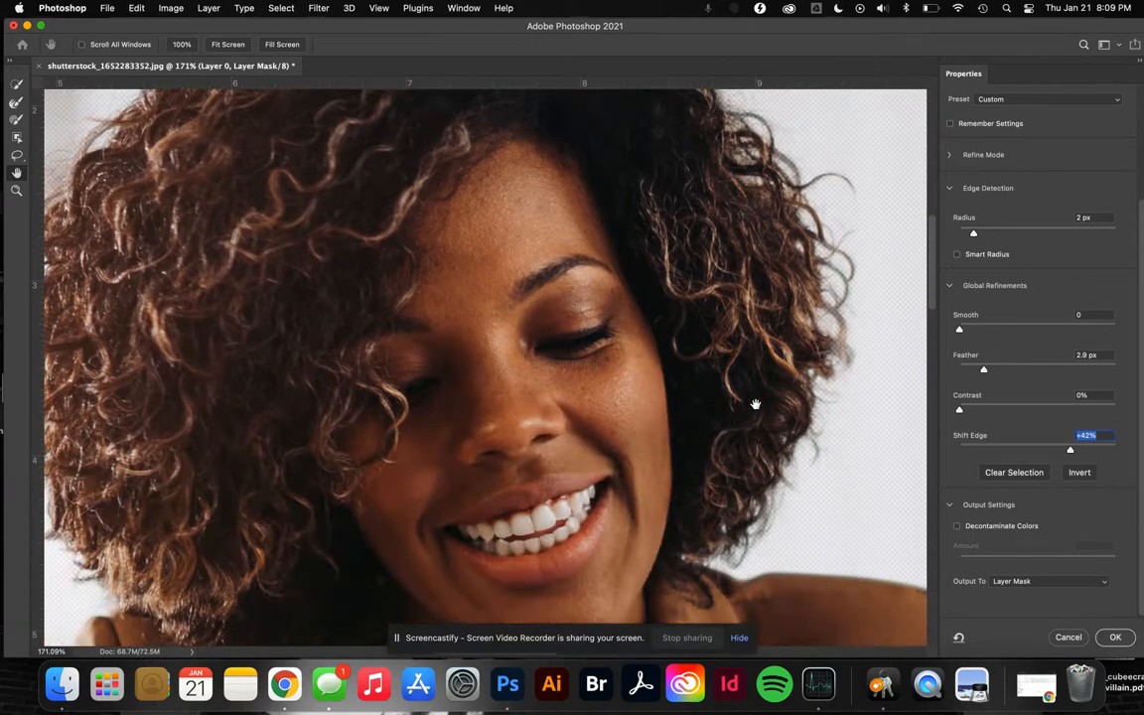
scroll(755, 404, "down", 4)
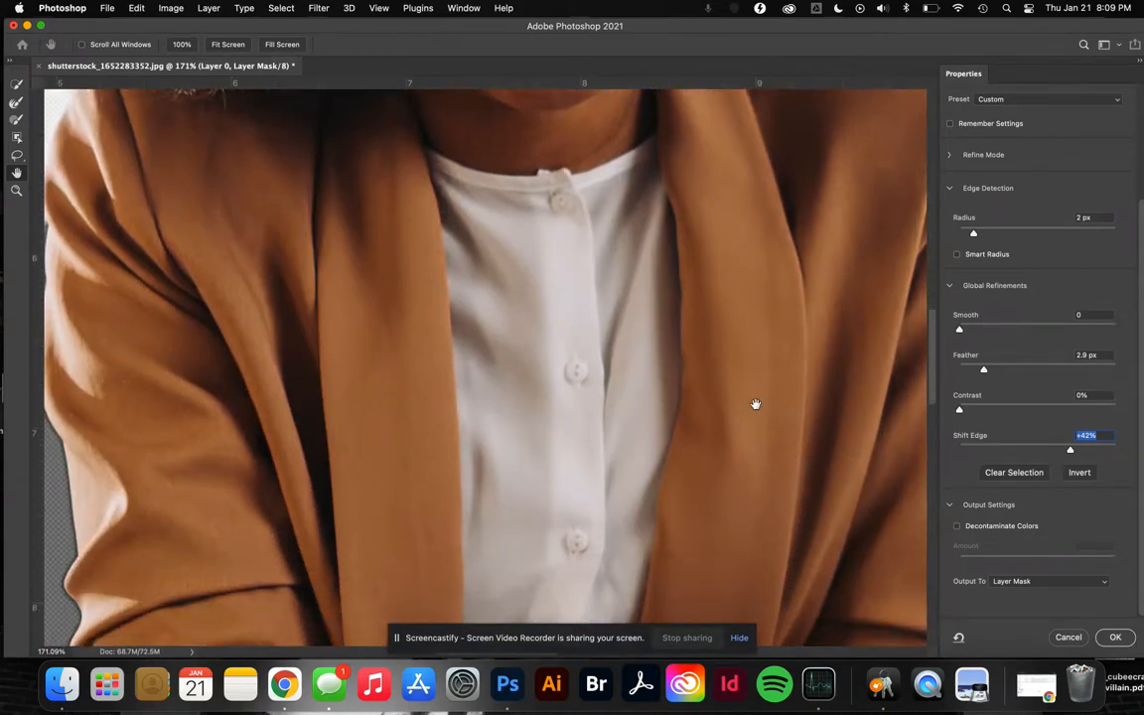
left_click(1116, 637)
Examine the cutout's edges around the hands, hair and jacket sleeves.
scroll(518, 454, "up", 4)
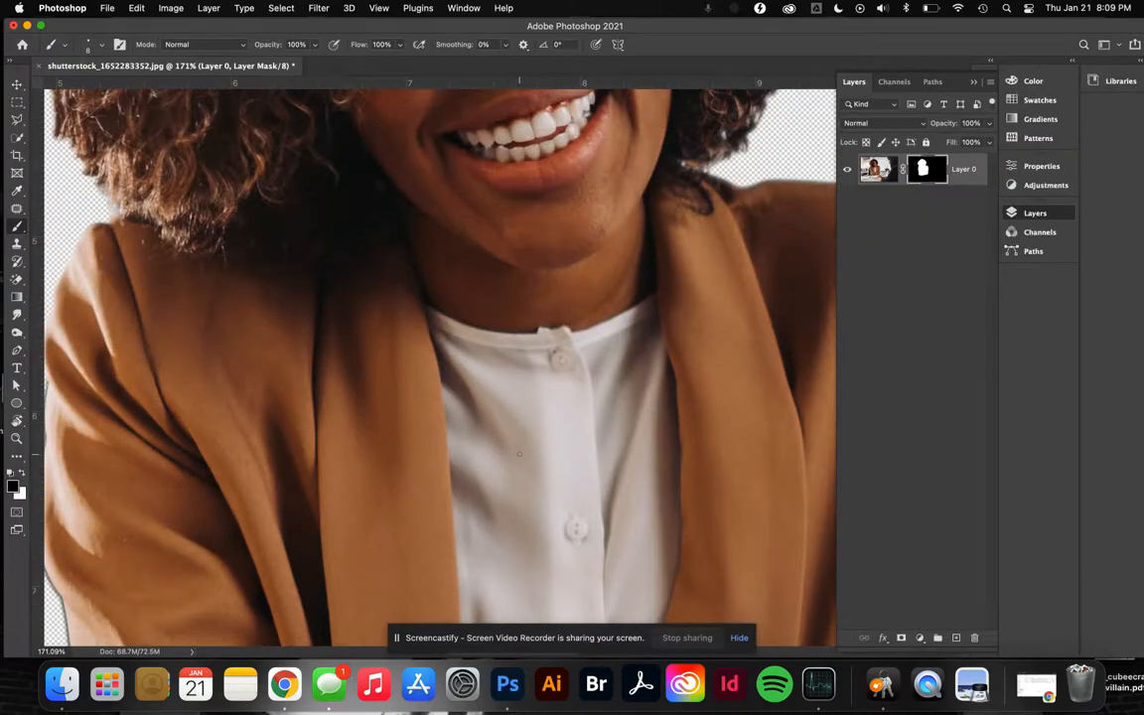
scroll(518, 454, "left", 6)
scroll(518, 453, "down", 10)
scroll(518, 454, "right", 6)
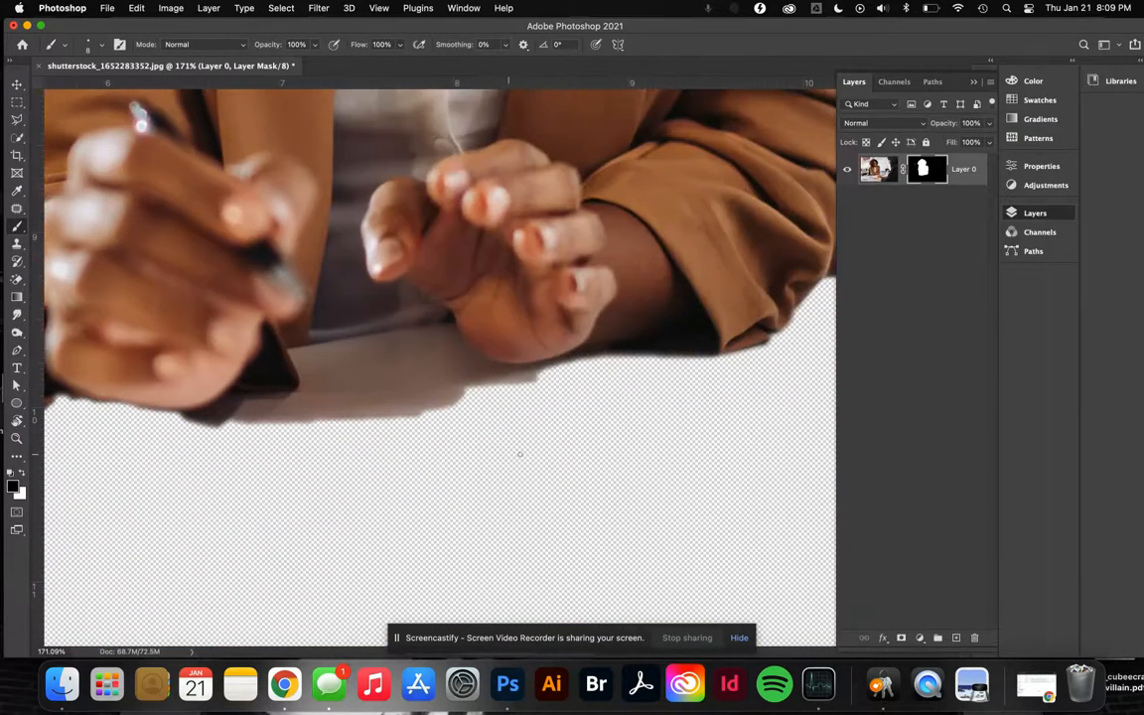
scroll(518, 454, "up", 10)
scroll(519, 454, "left", 6)
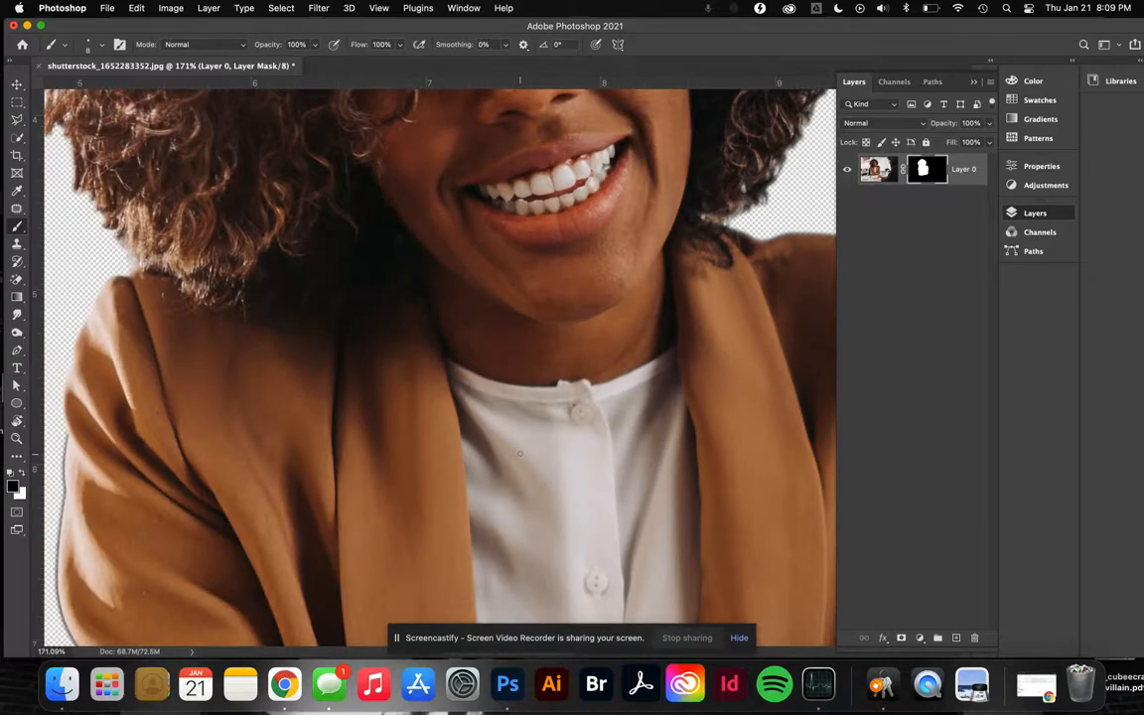
scroll(520, 453, "down", 6)
scroll(520, 454, "down", 2)
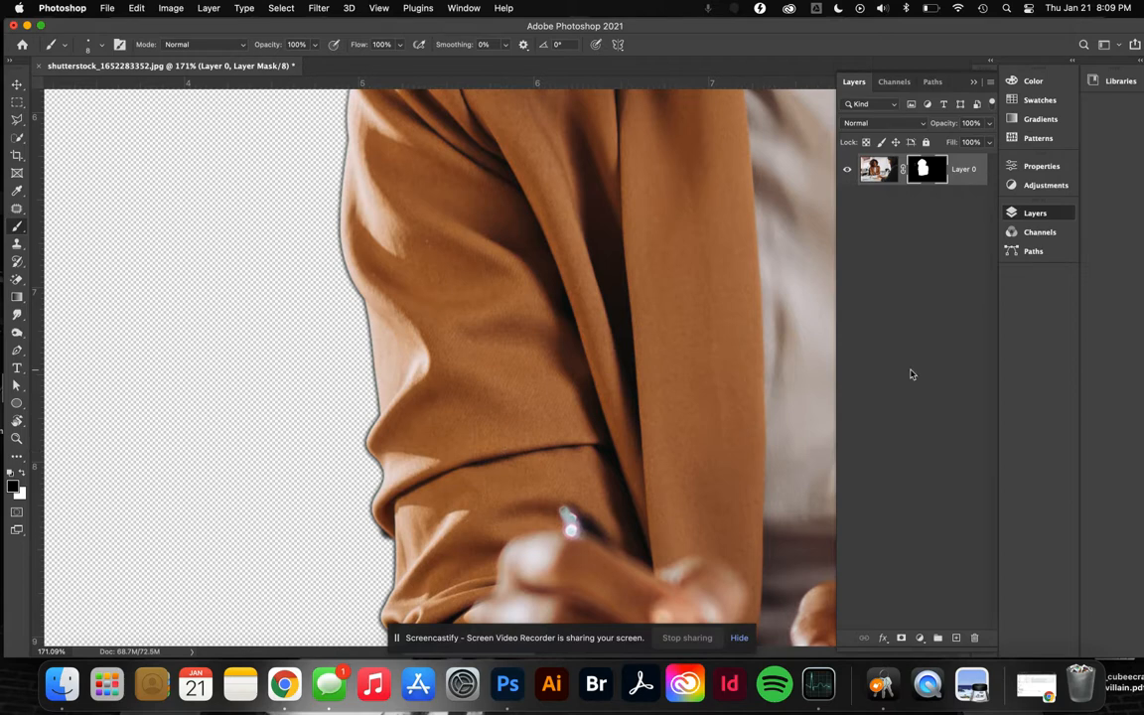
Reopen the mask in Select and Mask, set the feather to 6.5 px, raise Smooth strongly, and apply the refinements.
key("super+alt+r")
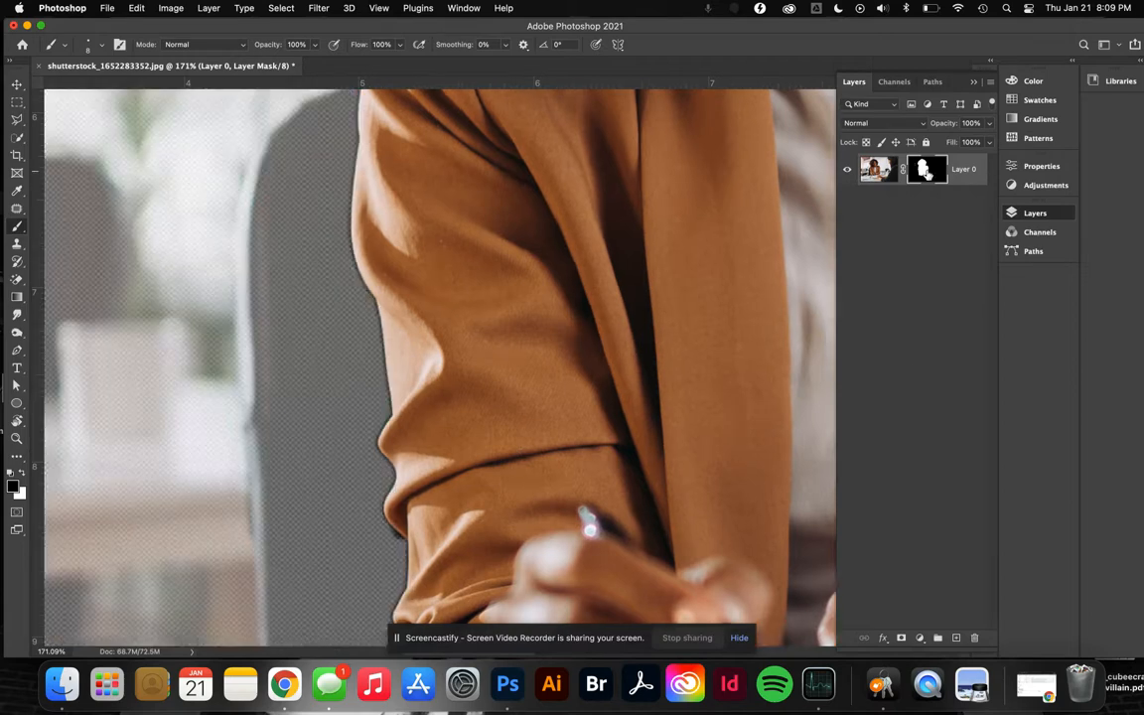
left_click_drag(959, 411, 905, 409)
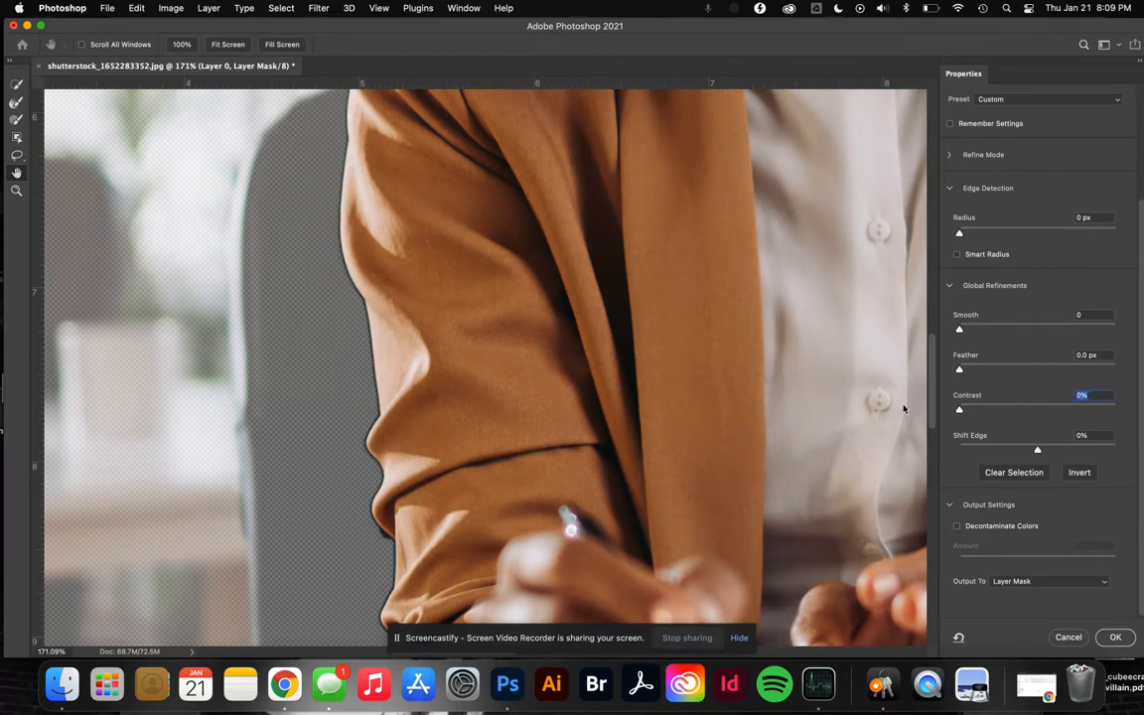
left_click_drag(960, 371, 1009, 372)
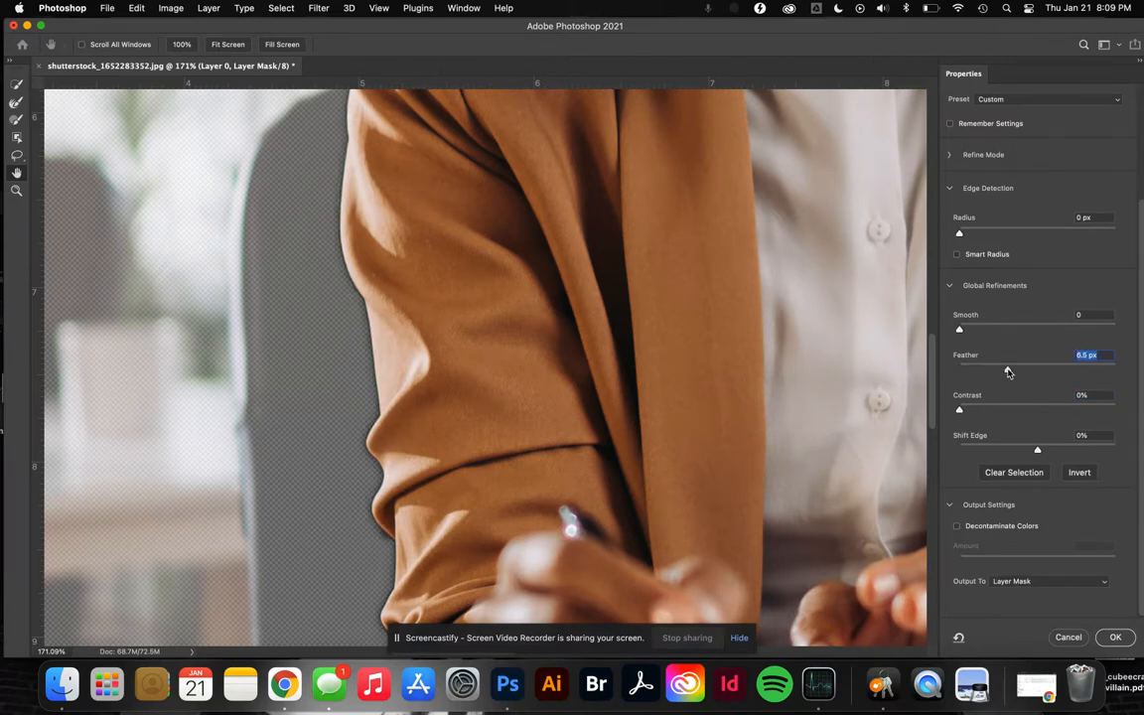
left_click_drag(960, 332, 1095, 332)
key("Return")
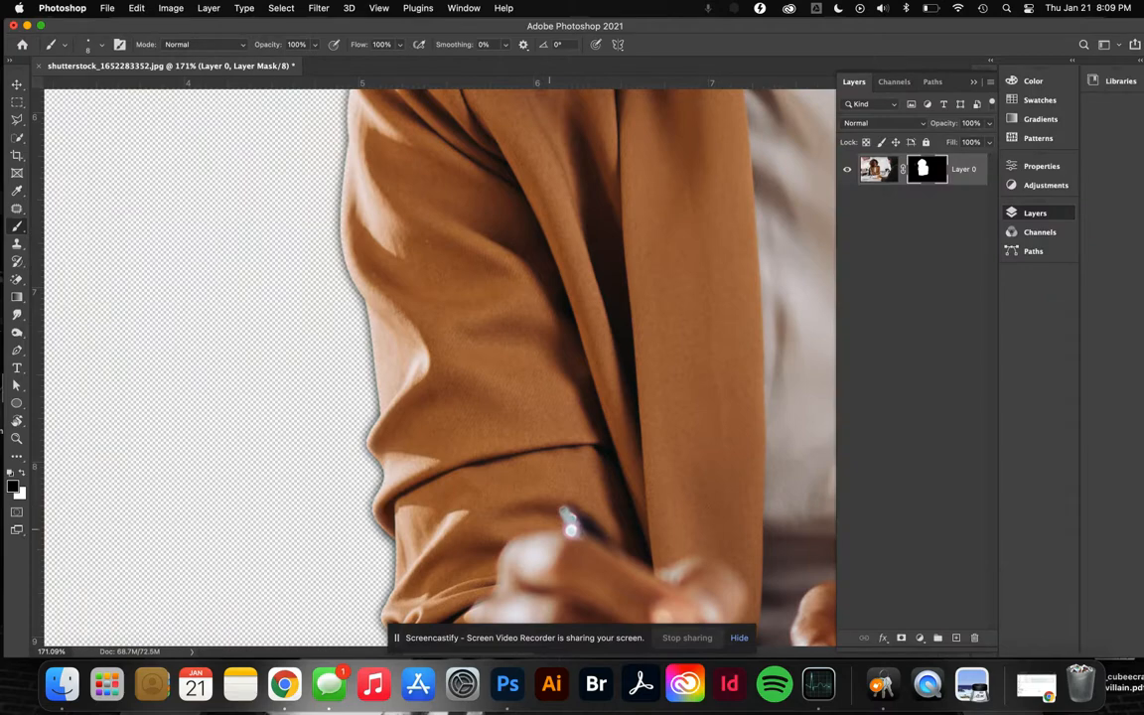
Examine the whole cutout, and inspect the softened jacket edges up close.
key("super+minus")
key("super+minus")
key("super+minus")
key("super+minus")
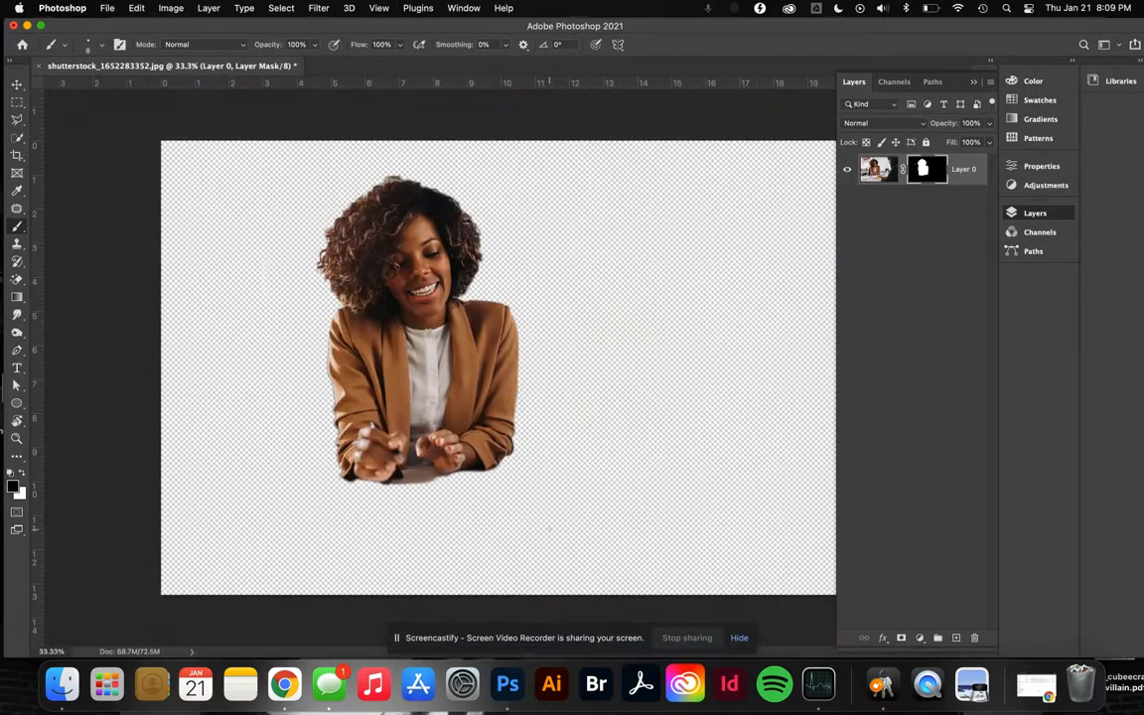
key("super+plus")
key("super+plus")
key("super+plus")
scroll(549, 536, "left", 5)
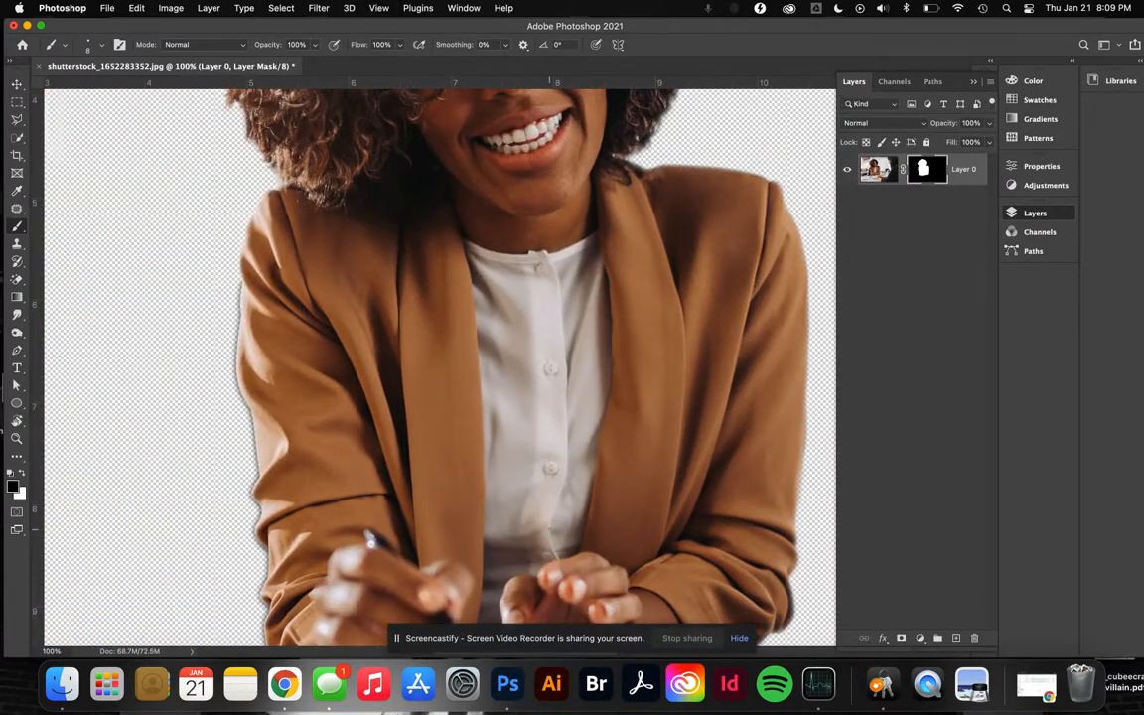
Reopen the mask in Select and Mask, apply Radius 3 px, Smooth 10, Feather 1.7 px and Contrast 6%.
scroll(440, 368, "down", 5)
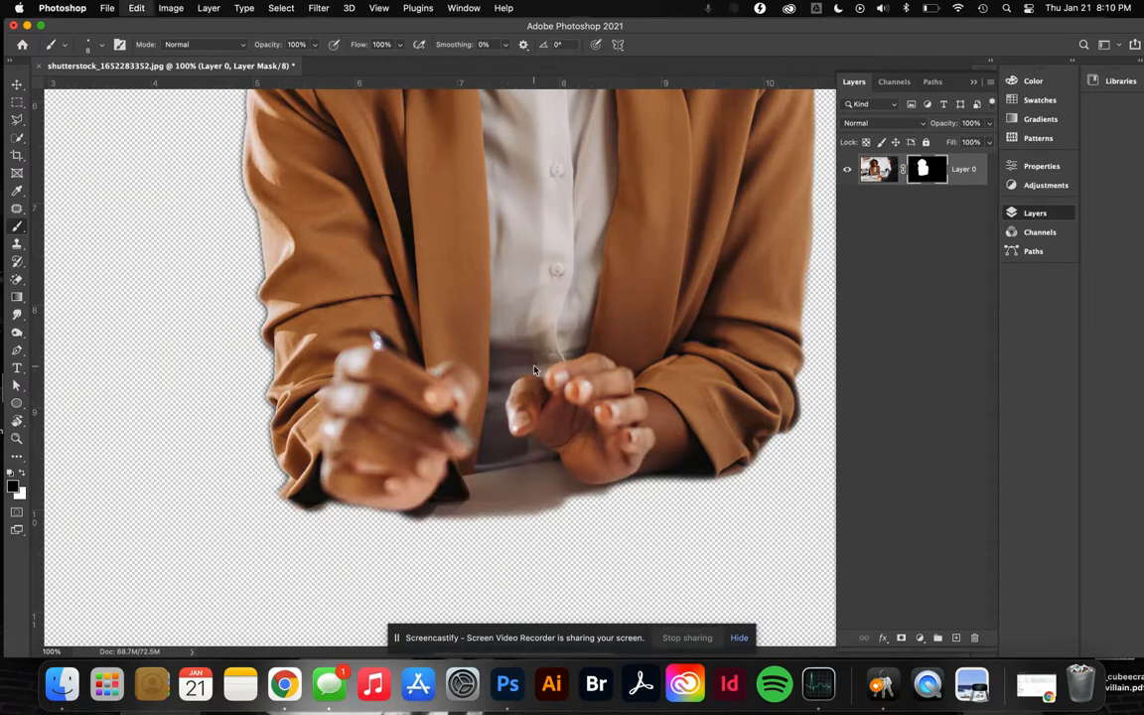
scroll(537, 371, "up", 3)
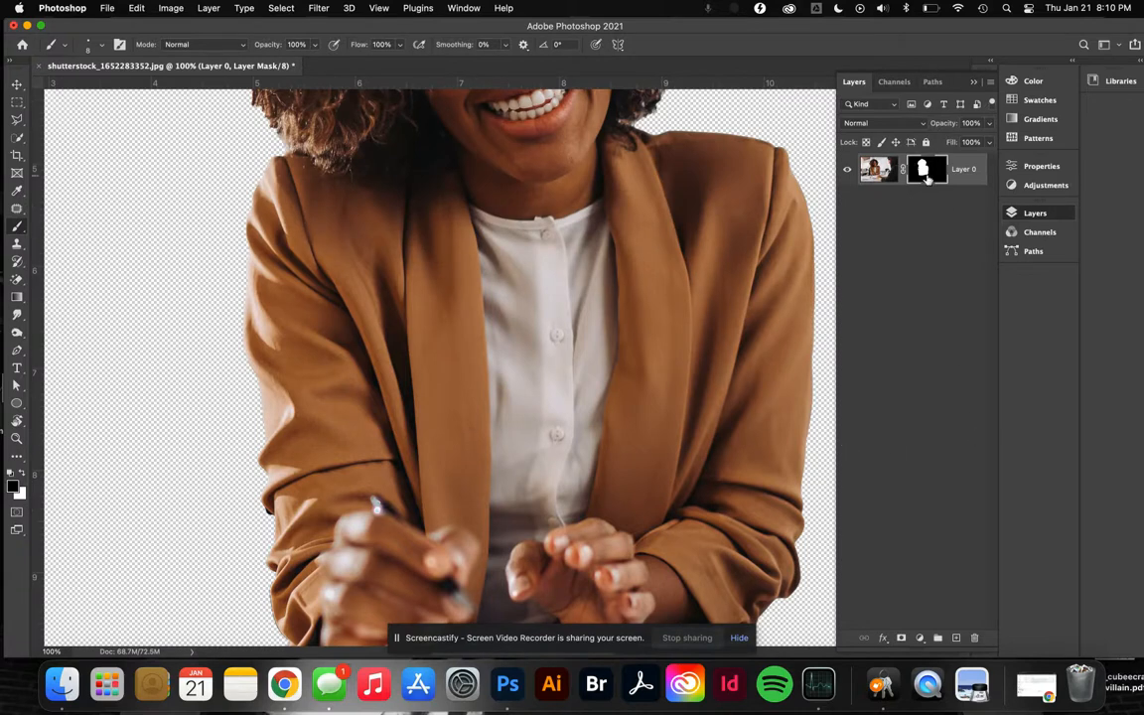
key("super+alt+r")
left_click_drag(960, 330, 973, 372)
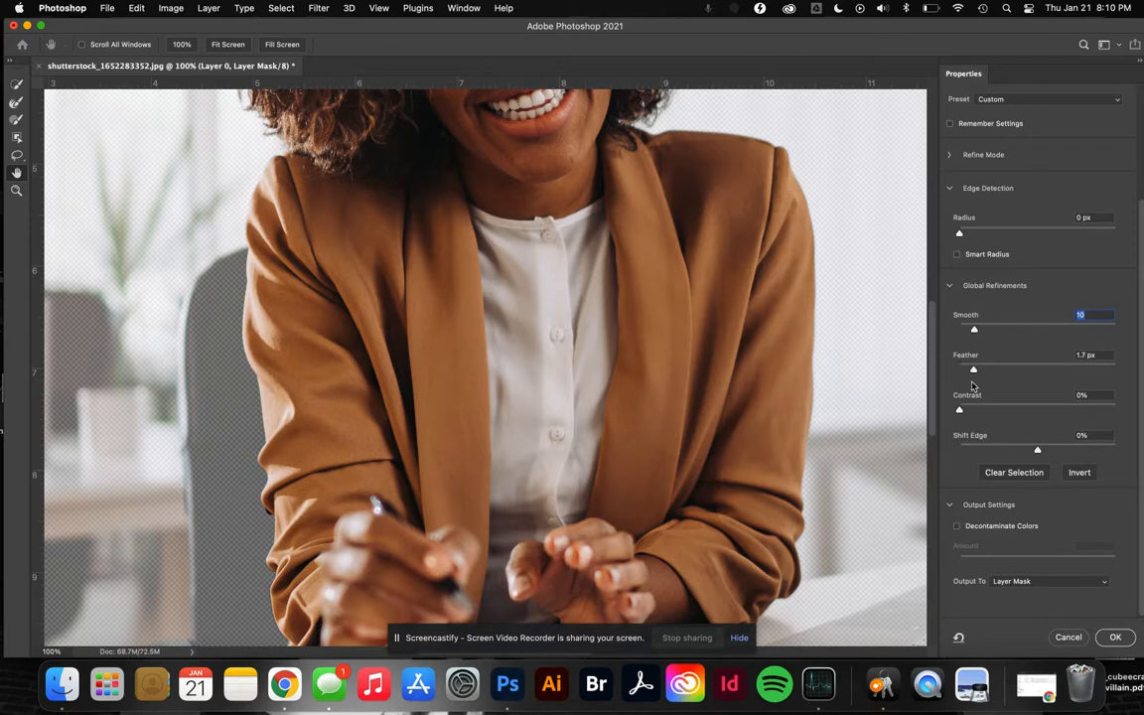
left_click(970, 411)
left_click_drag(959, 233, 984, 234)
scroll(721, 411, "down", 2)
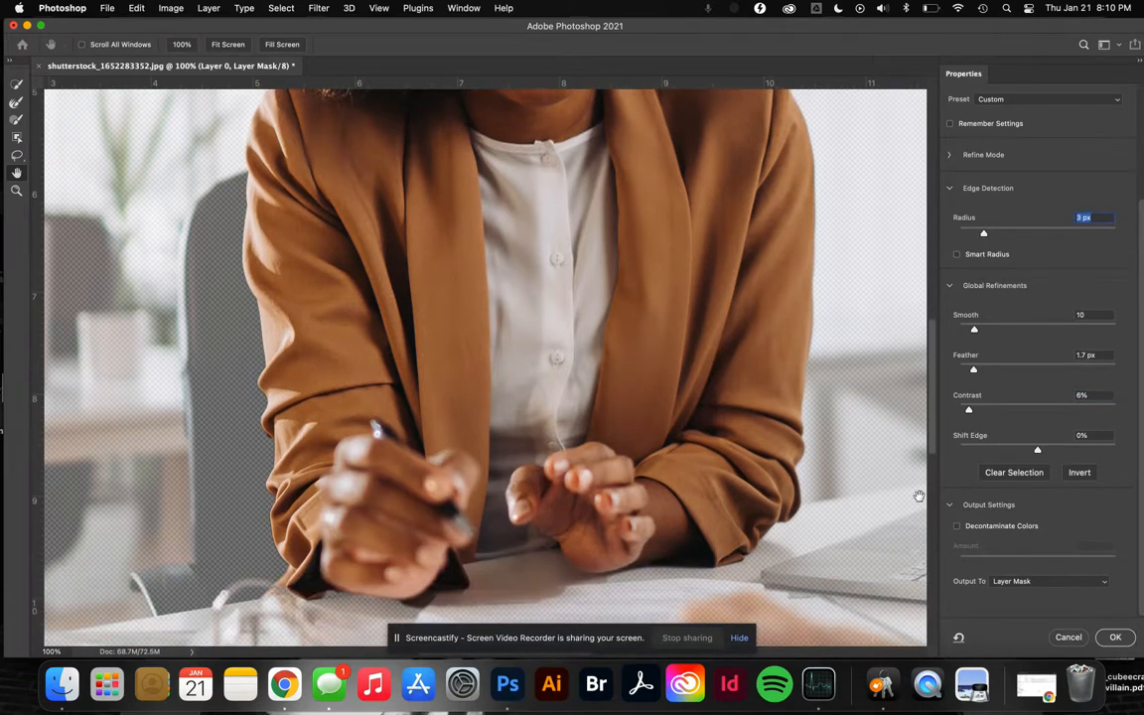
left_click(1114, 636)
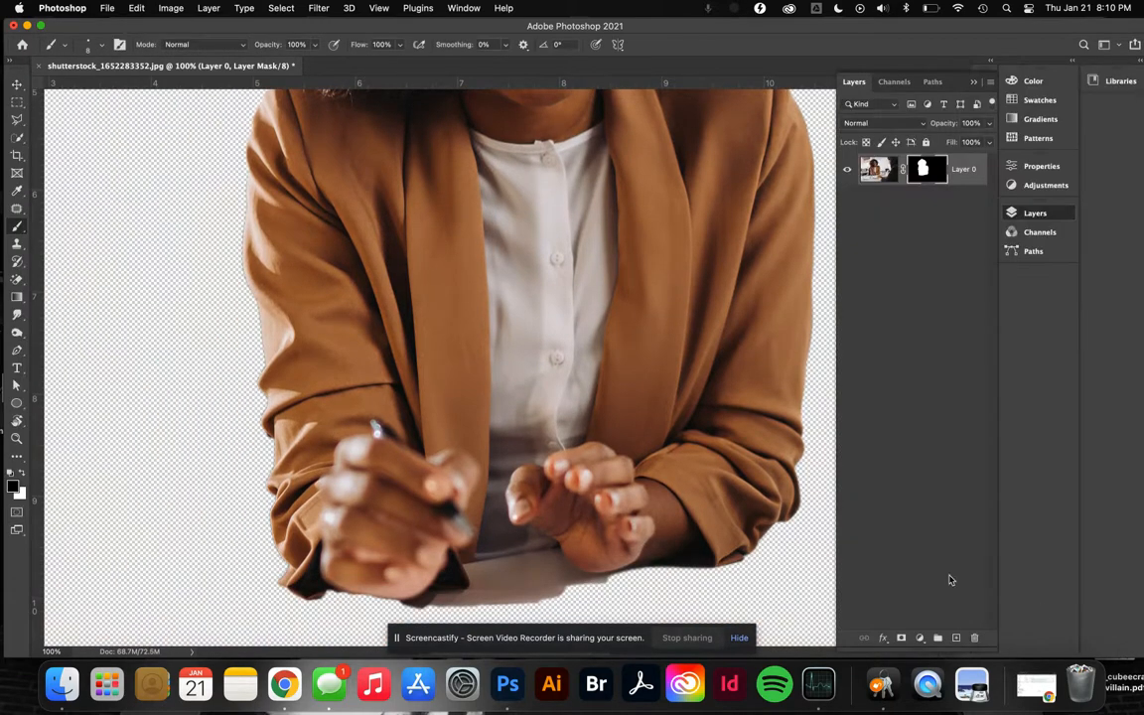
Inspect the refined cutout around the hair and jacket, and undo the layer mask back to the woman's active selection.
scroll(439, 367, "up", 5)
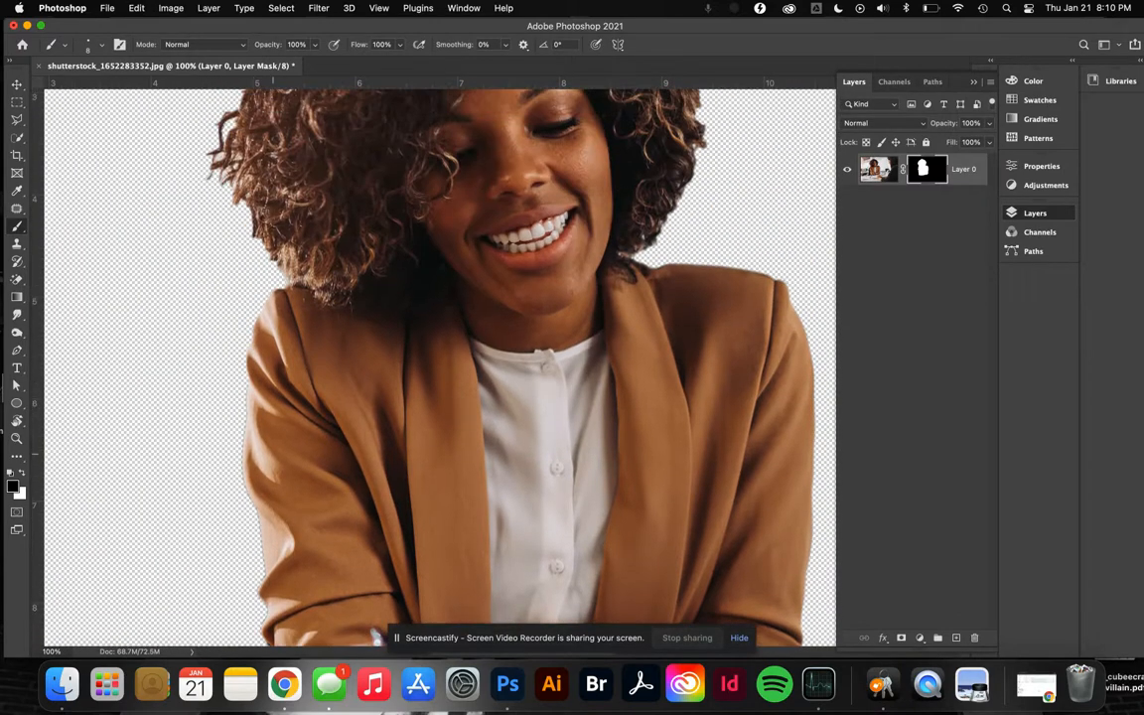
scroll(439, 367, "right", 6)
scroll(439, 368, "up", 5)
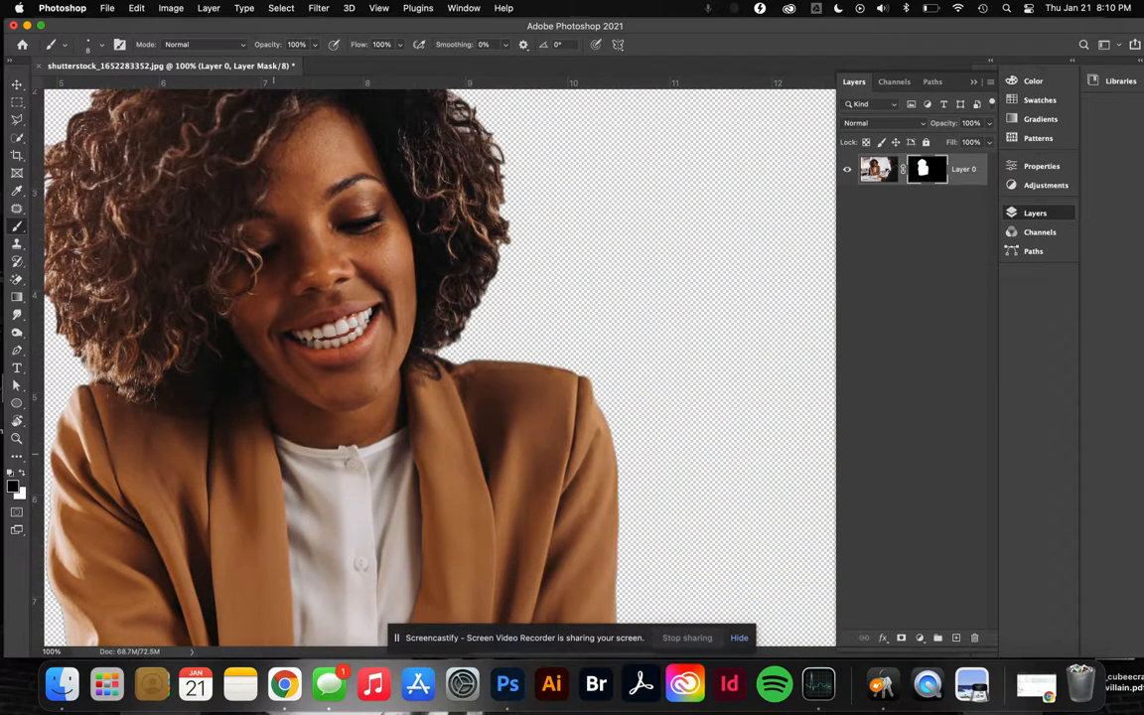
scroll(440, 368, "left", 3)
key("super+minus")
key("super+minus")
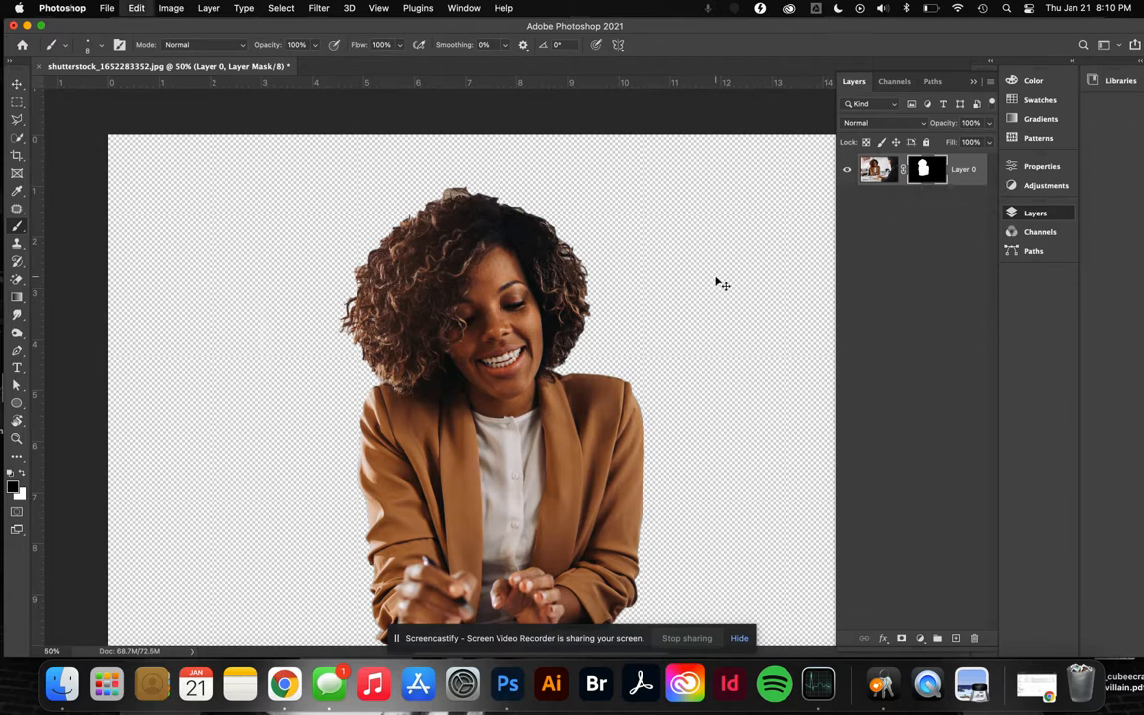
key("super+z")
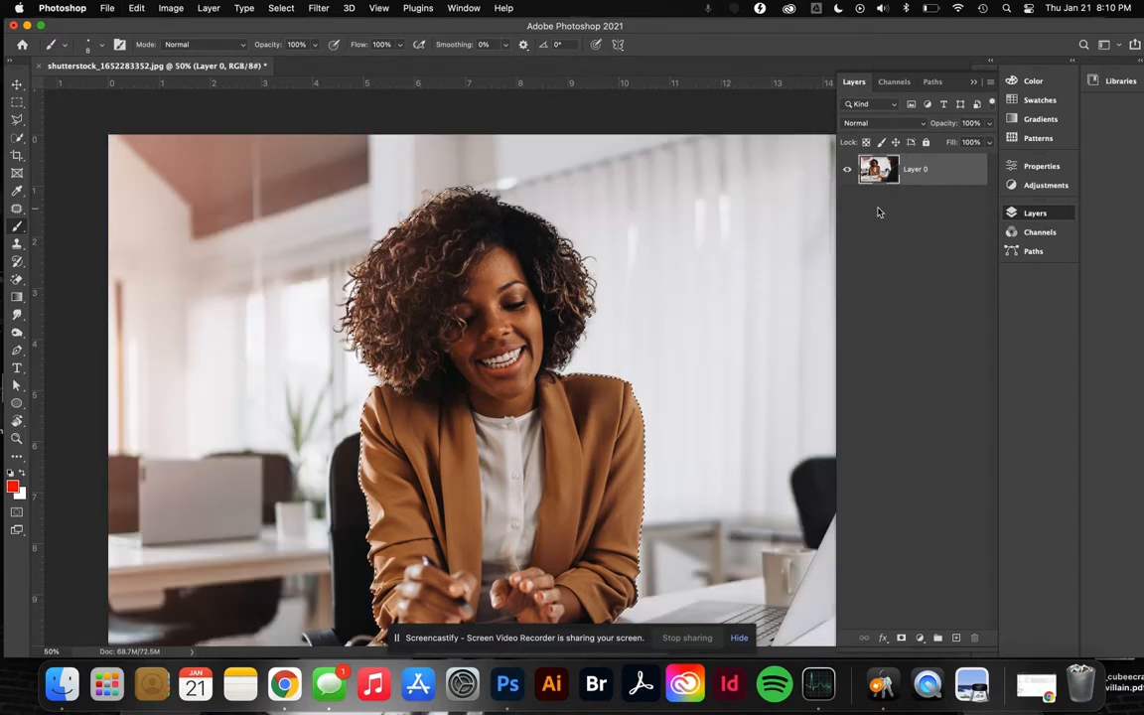
Copy the selected woman onto a new layer and hide the original photo layer.
scroll(489, 509, "down", 5)
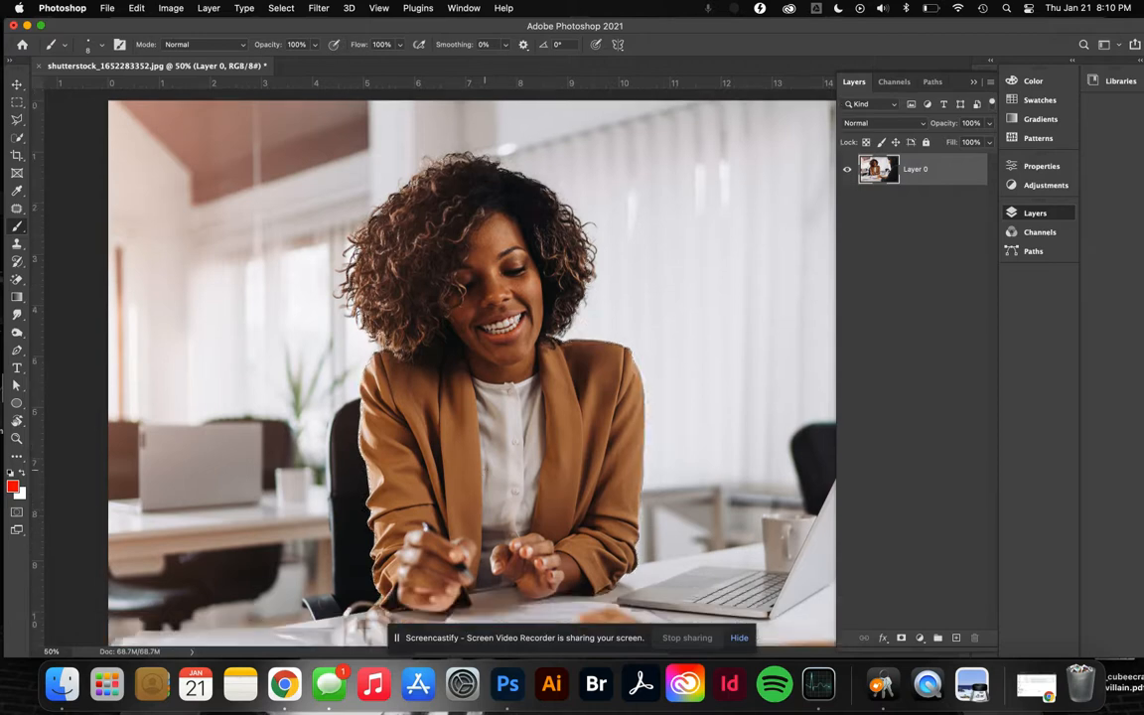
key("super+c")
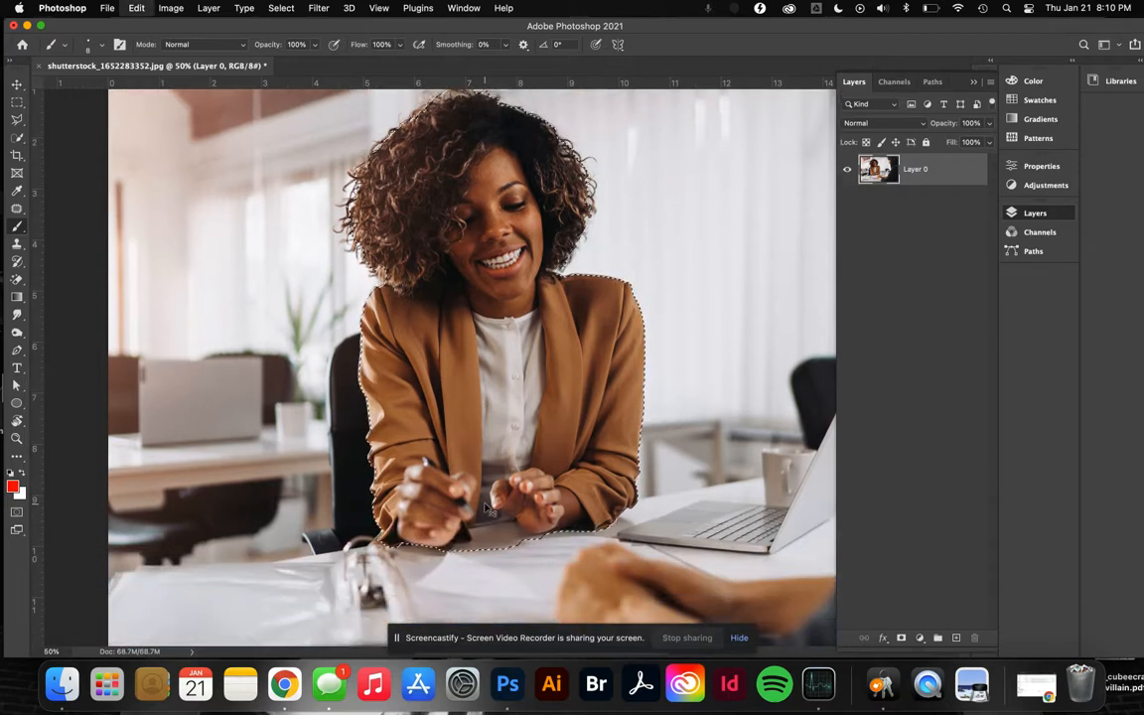
key("super+v")
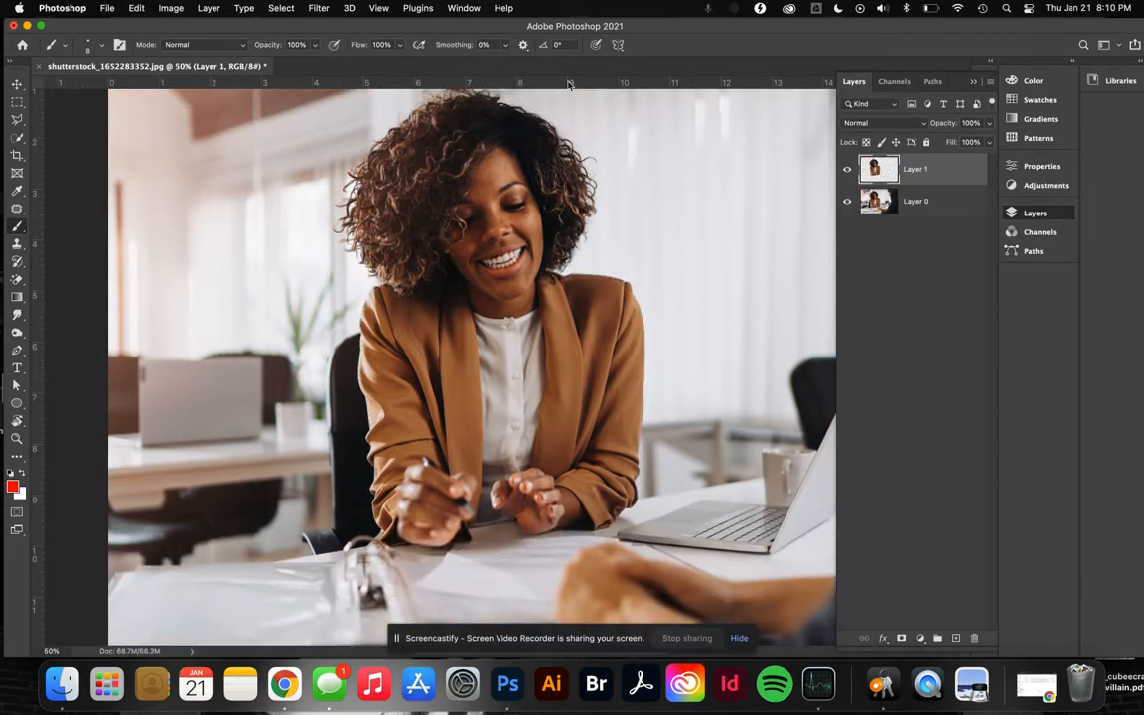
left_click(846, 202)
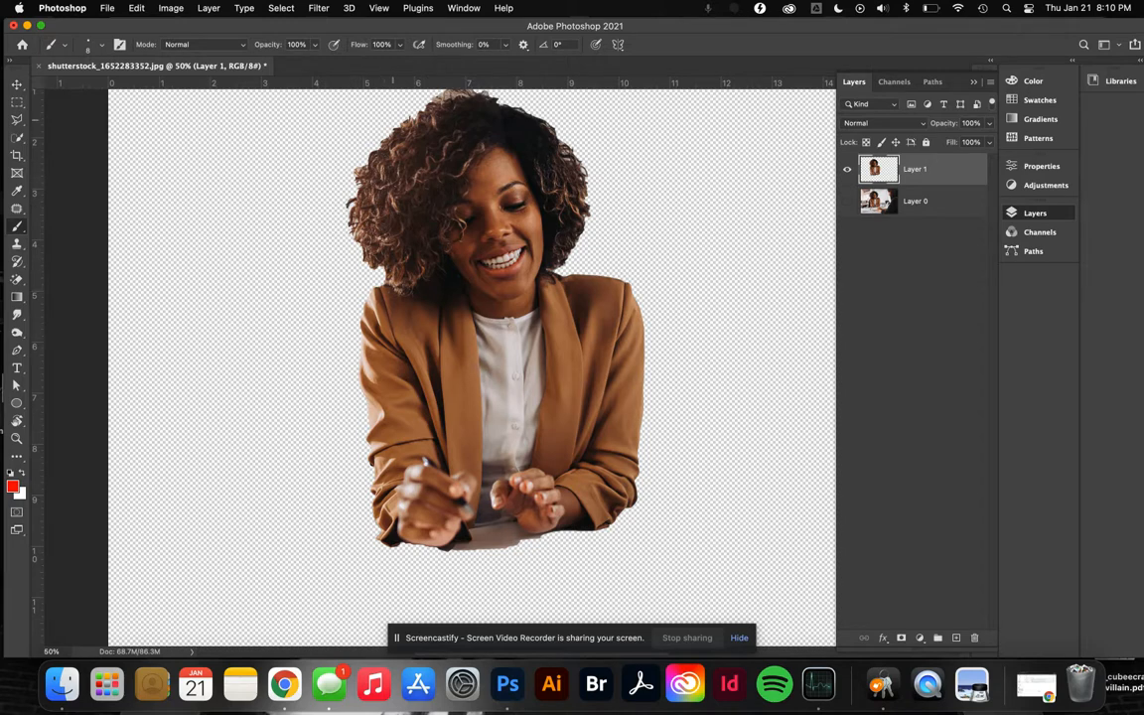
scroll(585, 132, "up", 3)
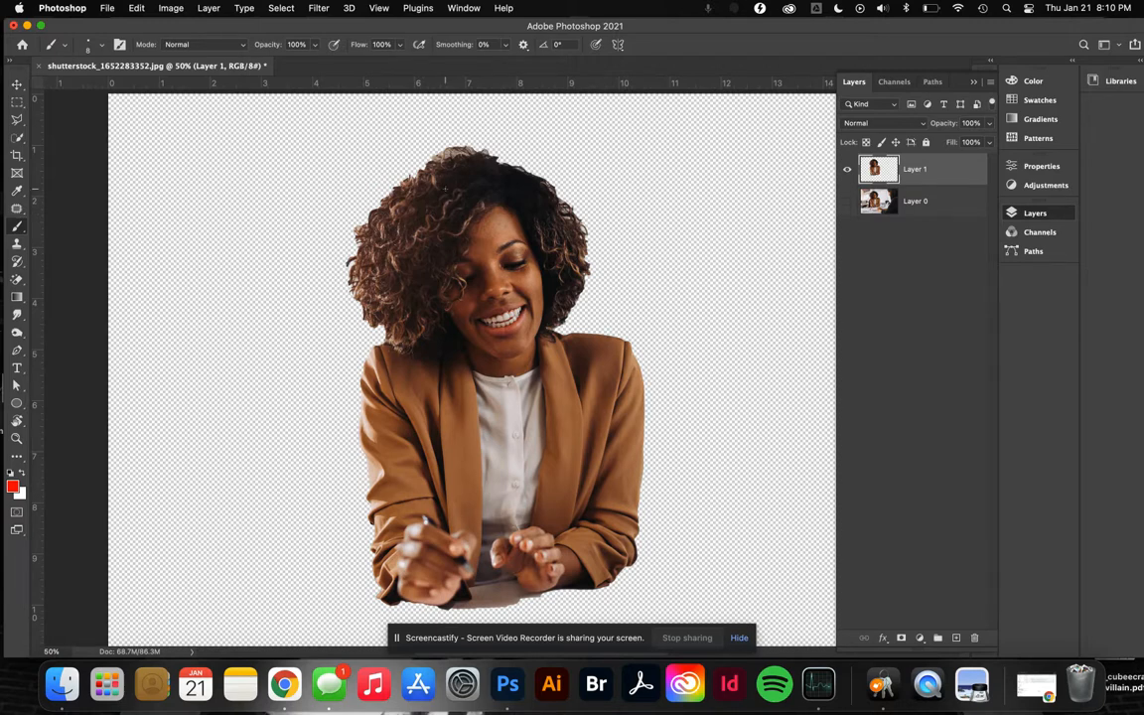
Undo hiding the photo layer and pasting the woman's copy.
key("super+z")
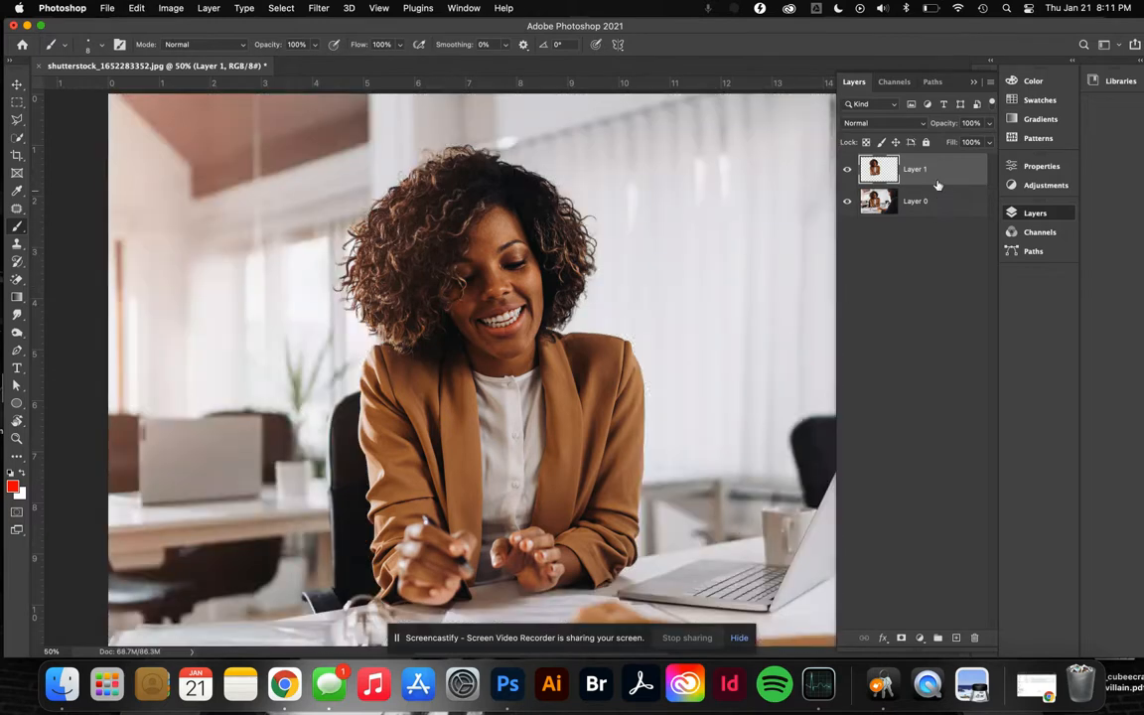
key("super+z")
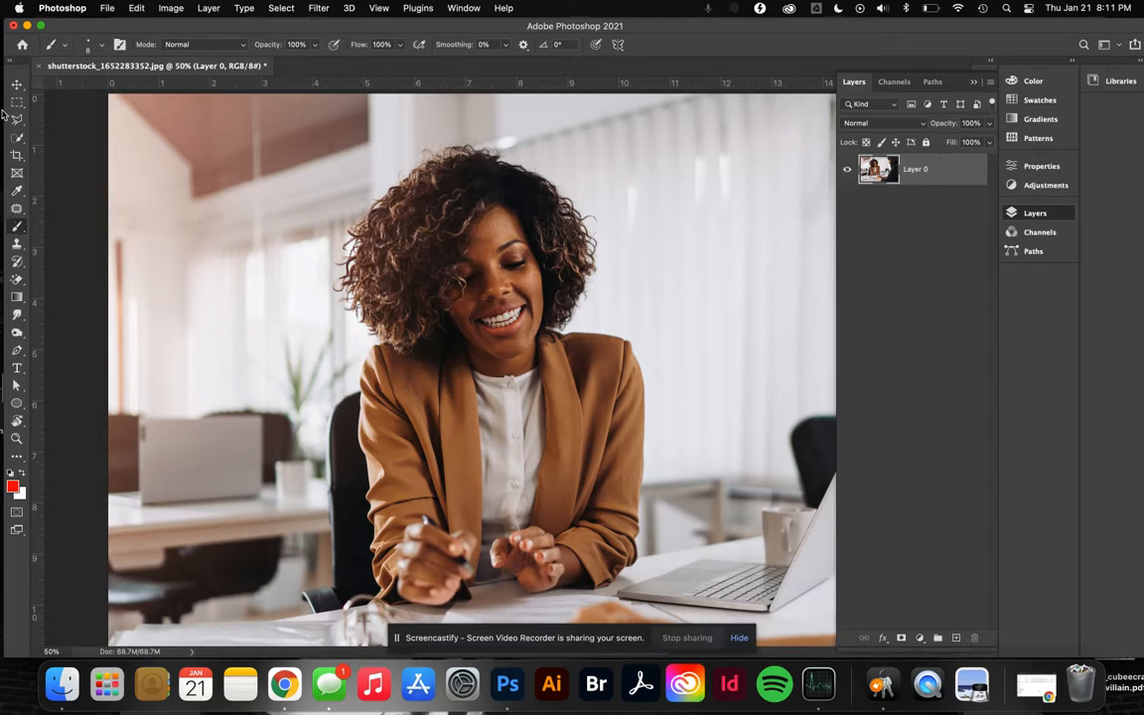
left_click(17, 84)
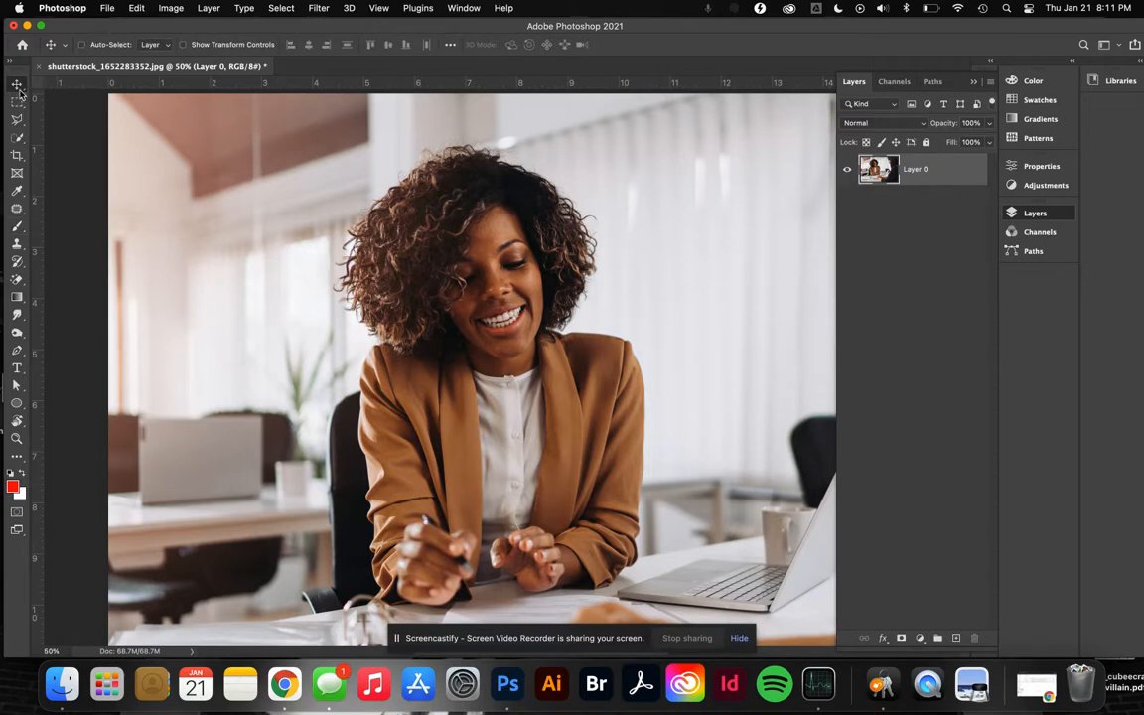
left_click(17, 227)
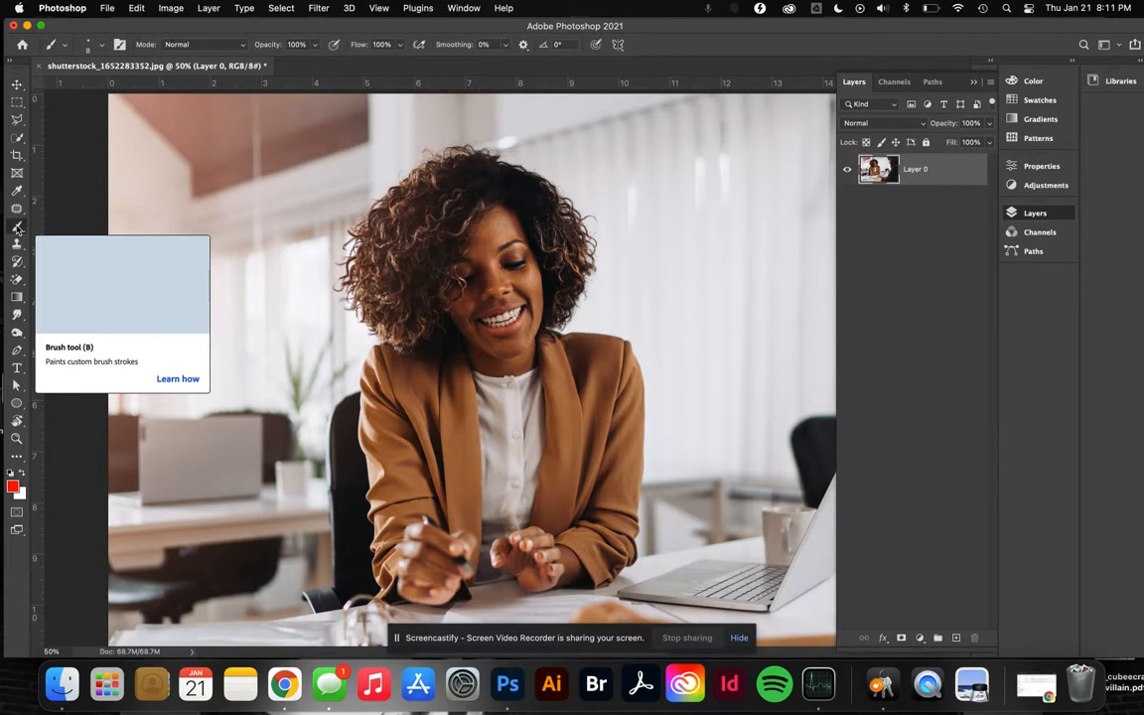
Make a new selection of the woman, the foreground arm and the laptop, and turn it into a layer mask.
left_click(17, 135)
left_click(110, 45)
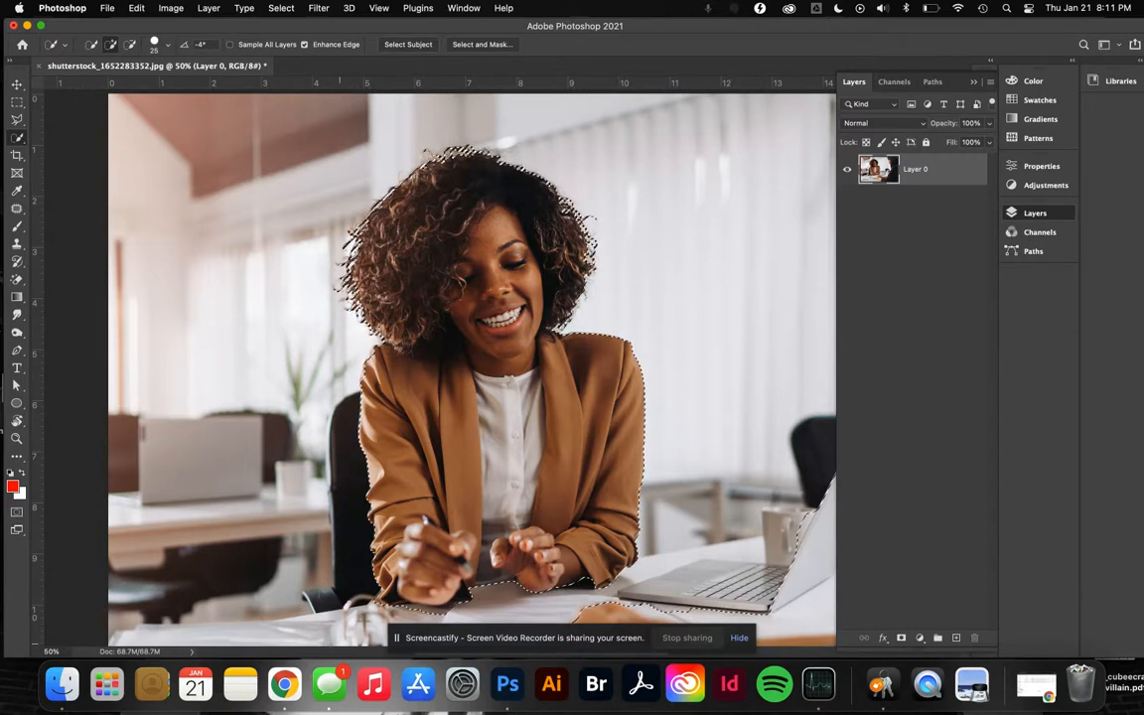
left_click(901, 637)
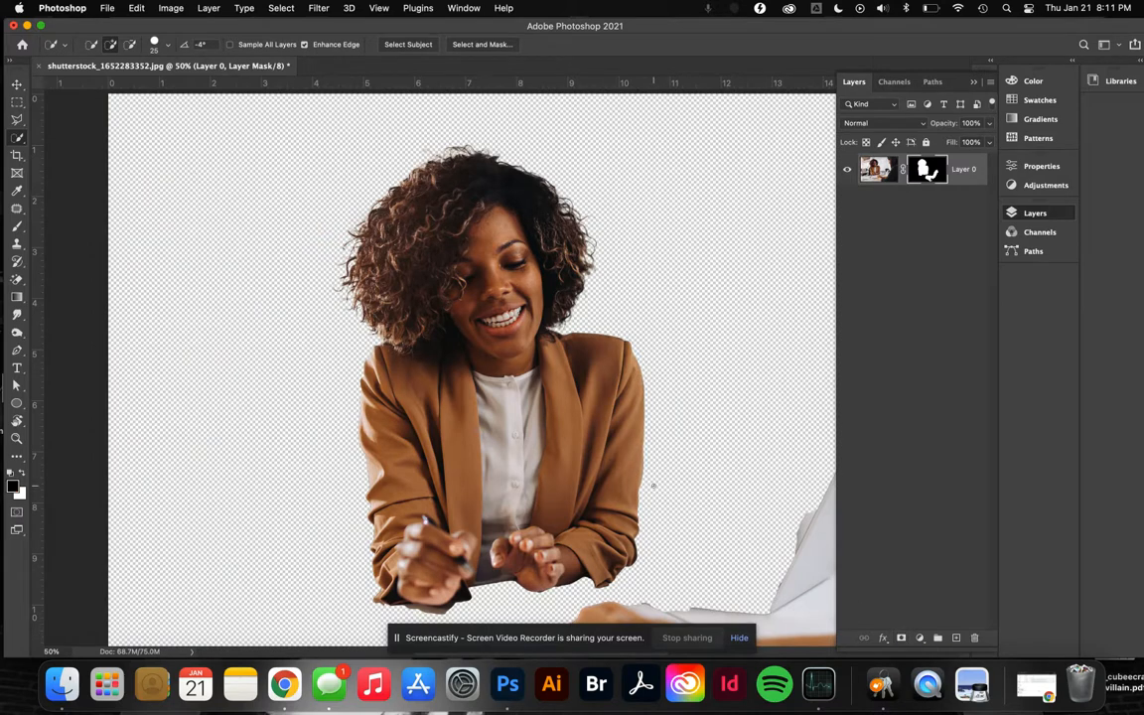
Examine the new cutout around the foreground arm and laptop, and its hair edges up close.
scroll(653, 485, "down", 5)
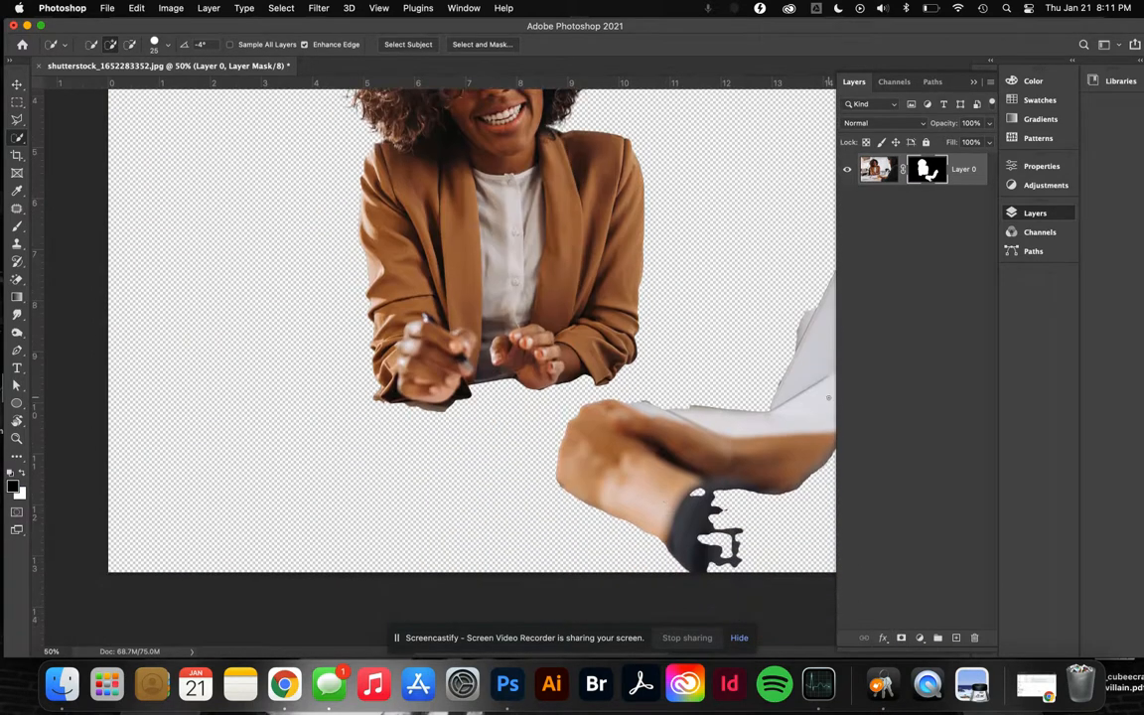
scroll(796, 400, "right", 5)
scroll(517, 375, "left", 3)
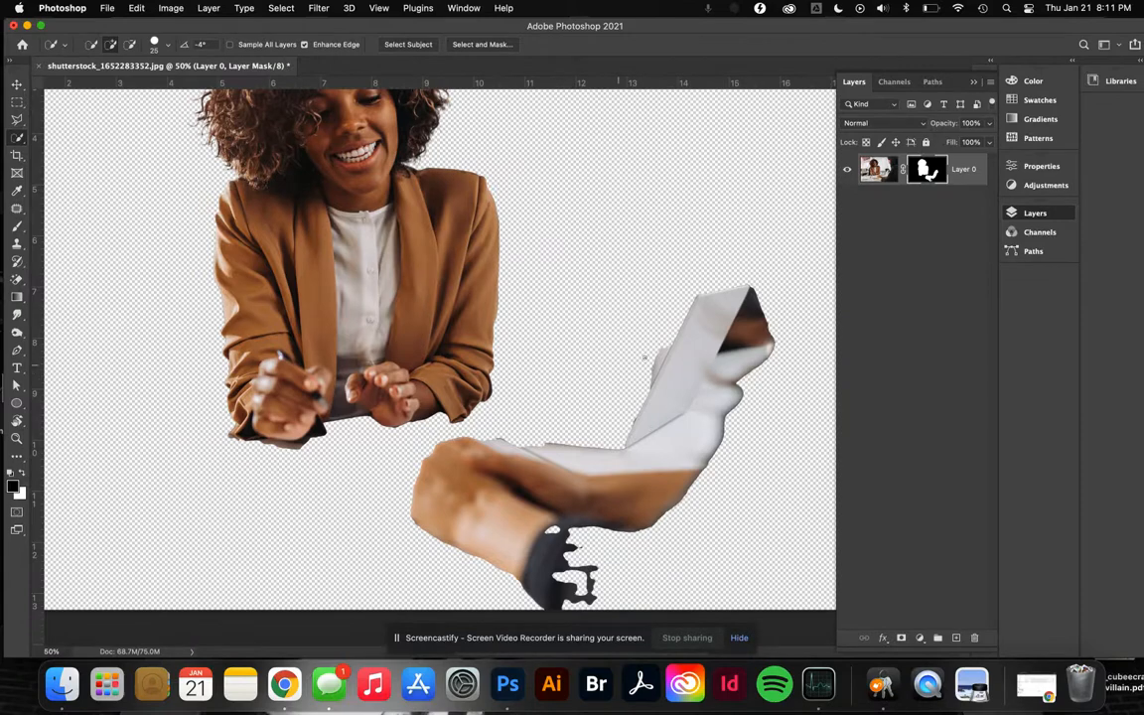
scroll(707, 377, "up", 4)
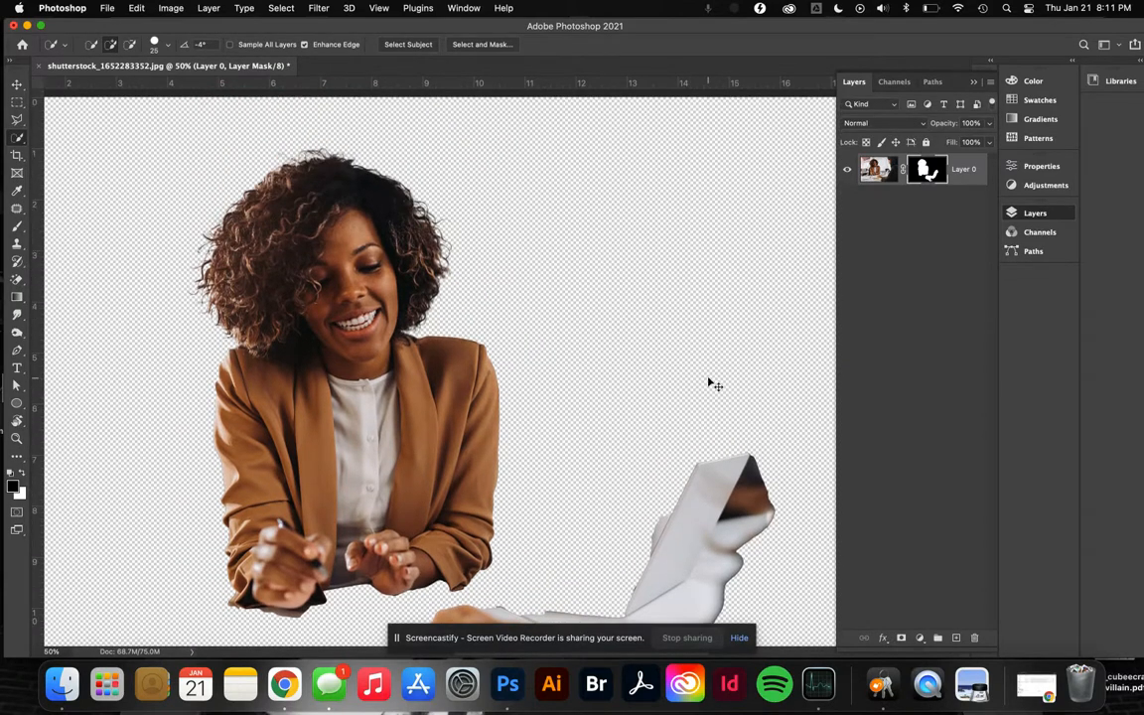
key("super+plus")
scroll(707, 377, "up", 6)
scroll(708, 378, "left", 4)
scroll(708, 376, "down", 2)
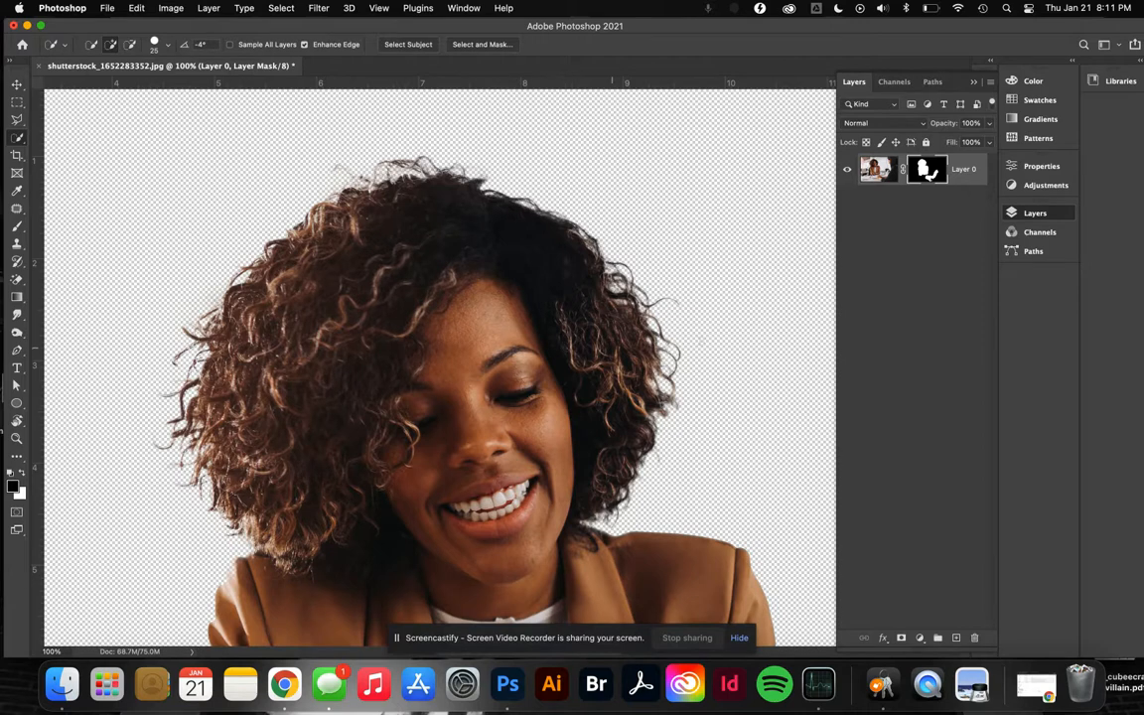
Add a new layer filled with black and place it beneath the masked photo layer as a background.
left_click(956, 637)
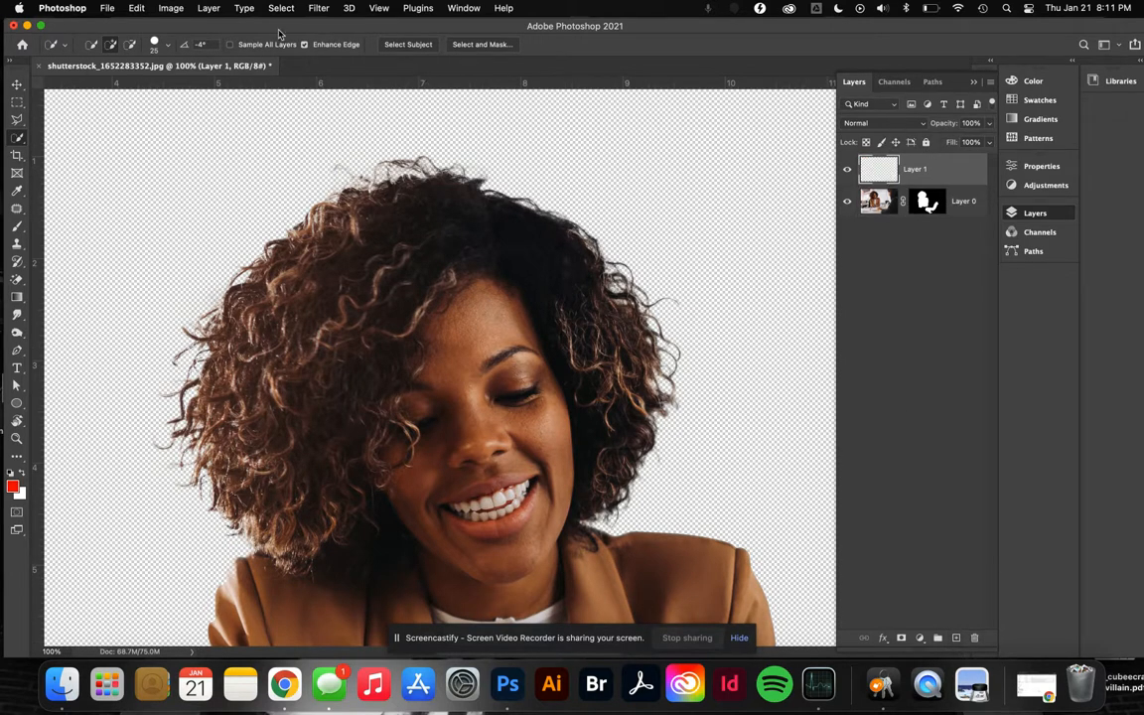
left_click(139, 12)
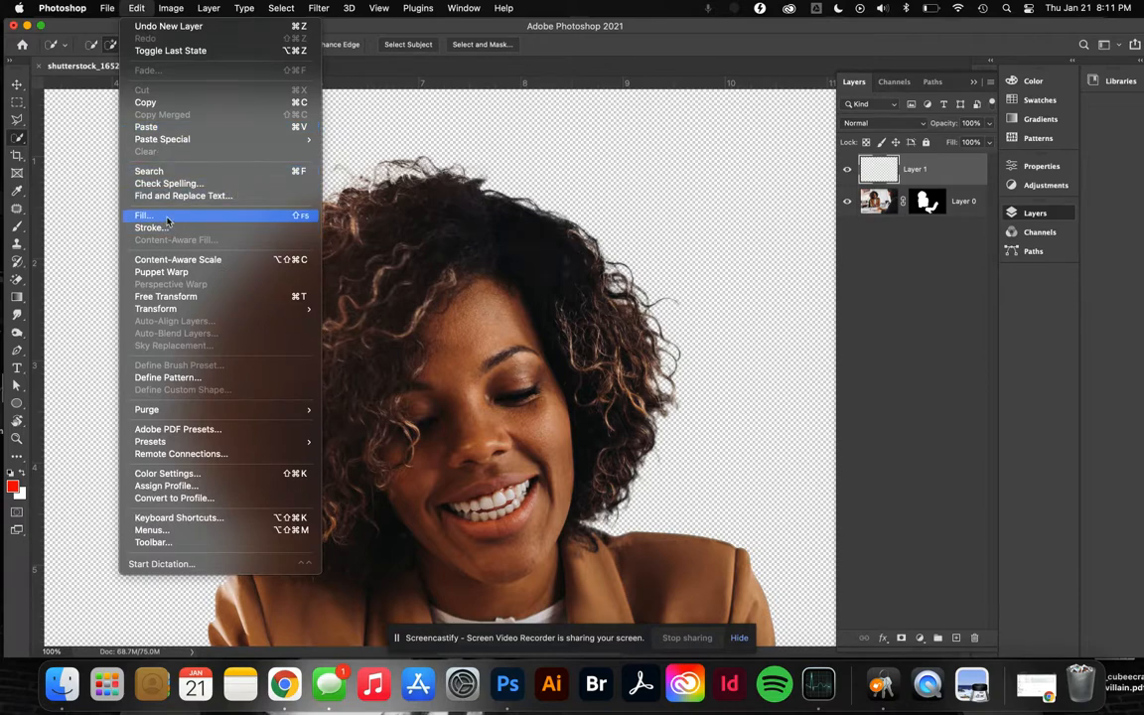
left_click(683, 291)
left_click(180, 52)
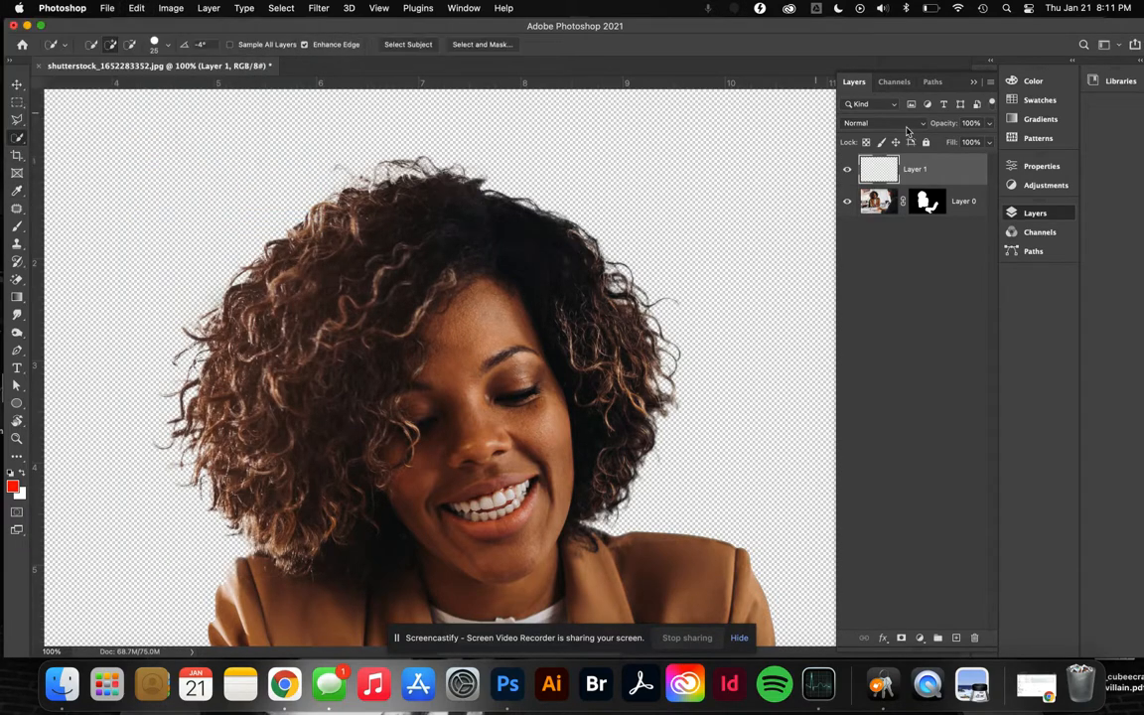
left_click_drag(935, 166, 938, 222)
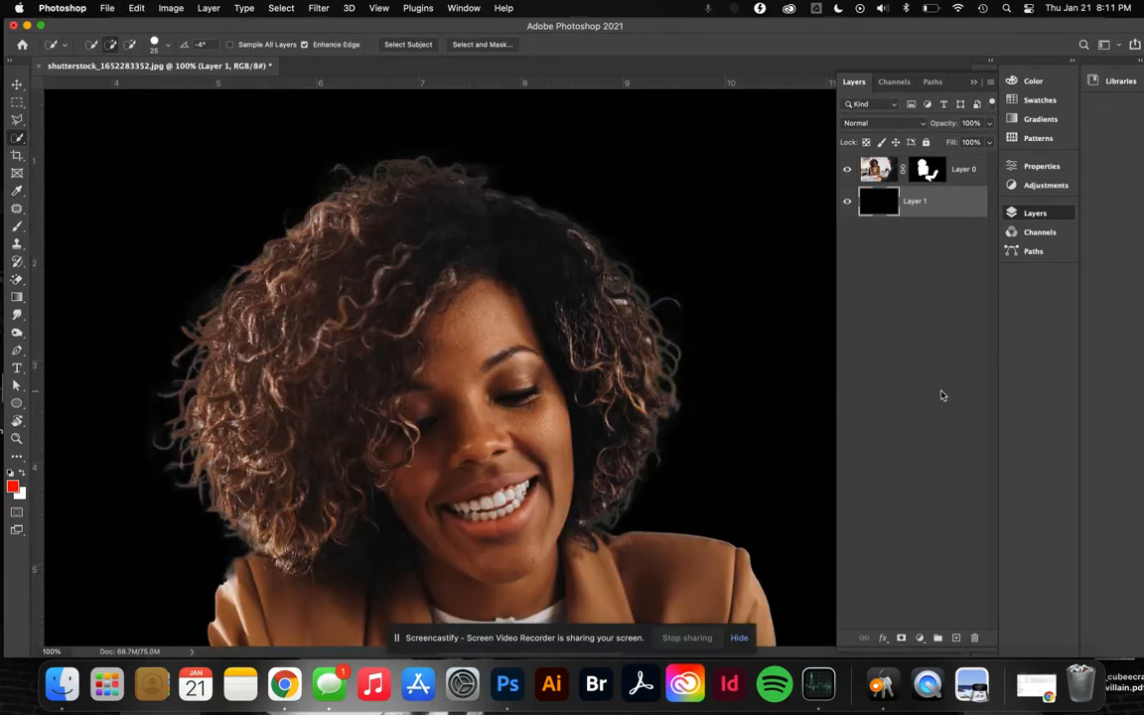
Fill the background layer with the dark red #a50024 and inspect the cutout's hair, jacket and arm edges against it.
scroll(499, 467, "down", 10)
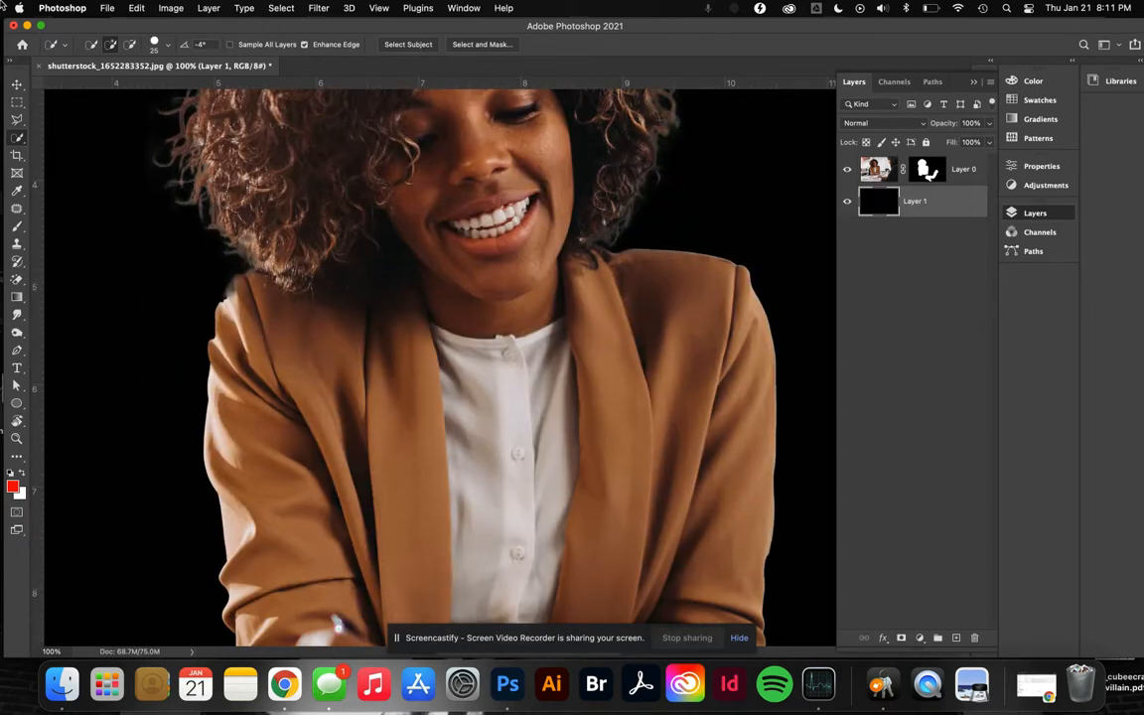
left_click(135, 8)
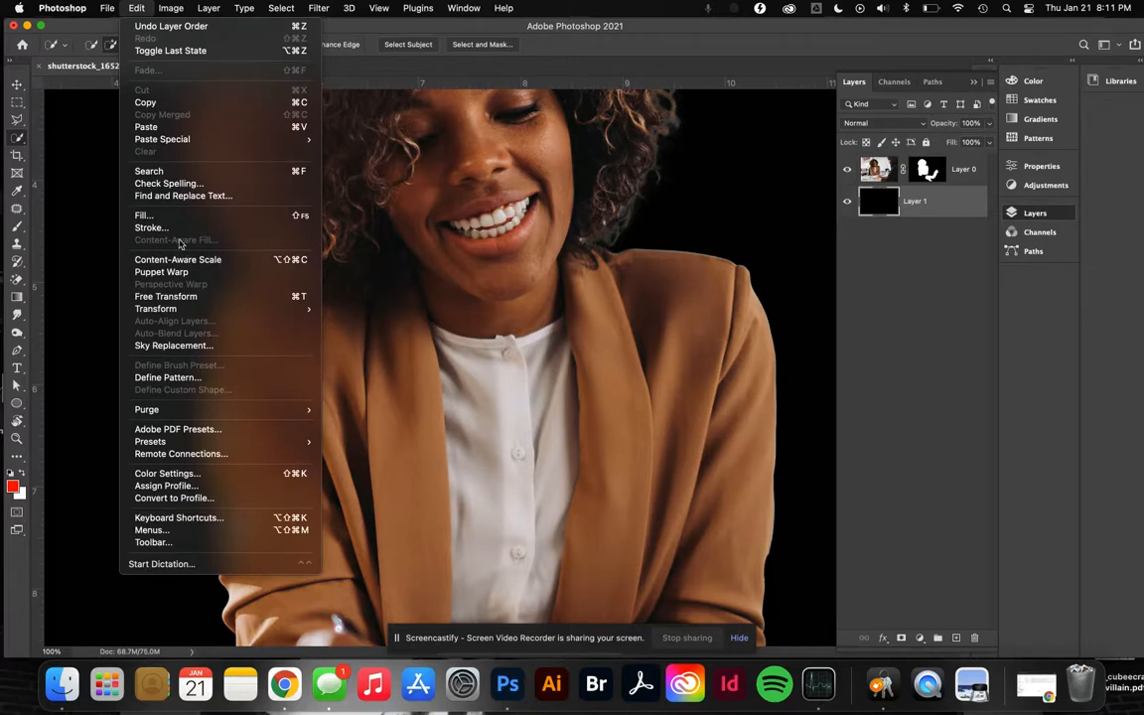
left_click(164, 215)
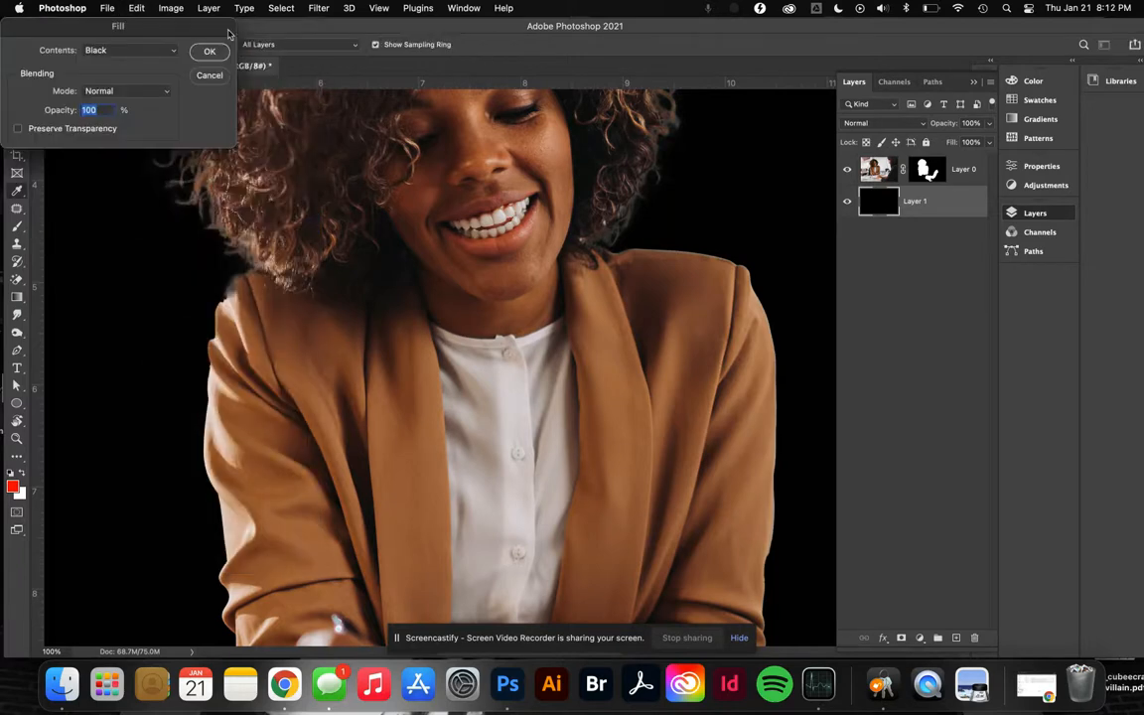
left_click(114, 50)
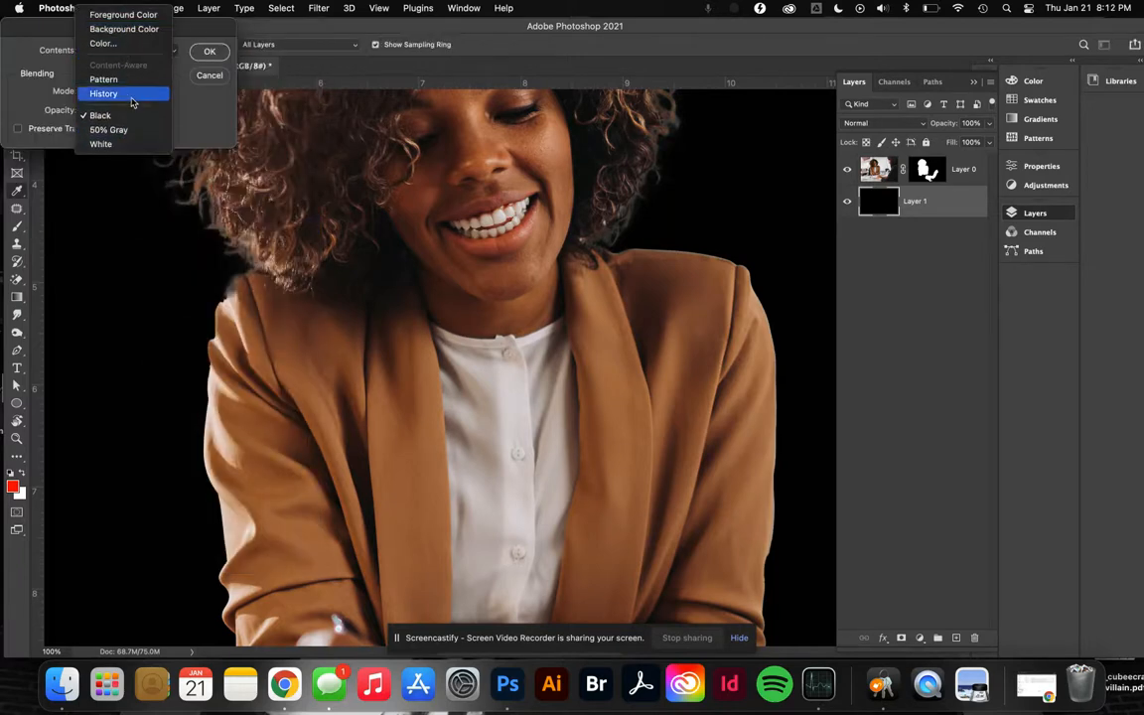
left_click(109, 43)
left_click_drag(159, 129, 217, 109)
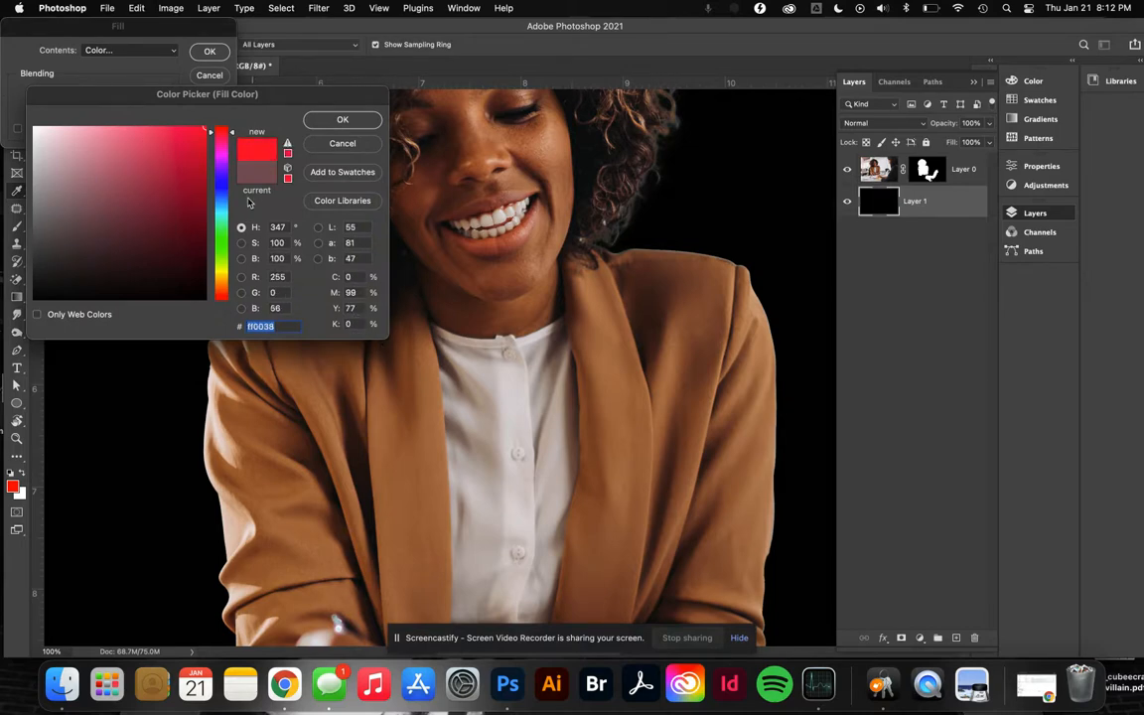
left_click(198, 204)
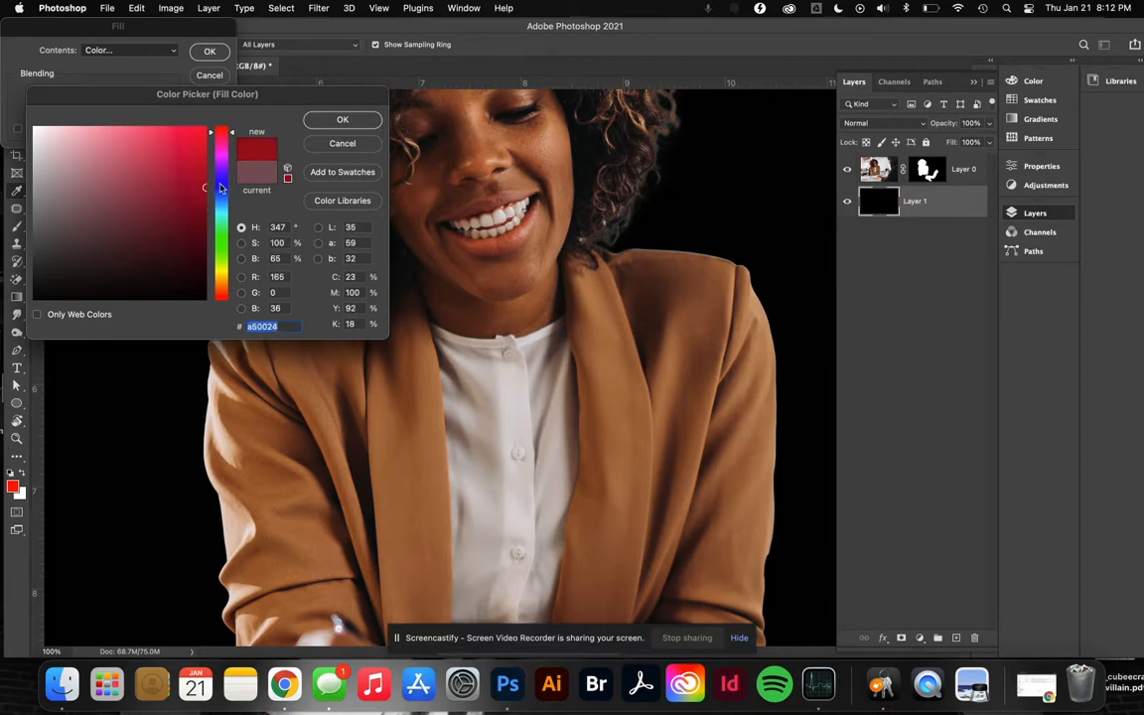
left_click(338, 118)
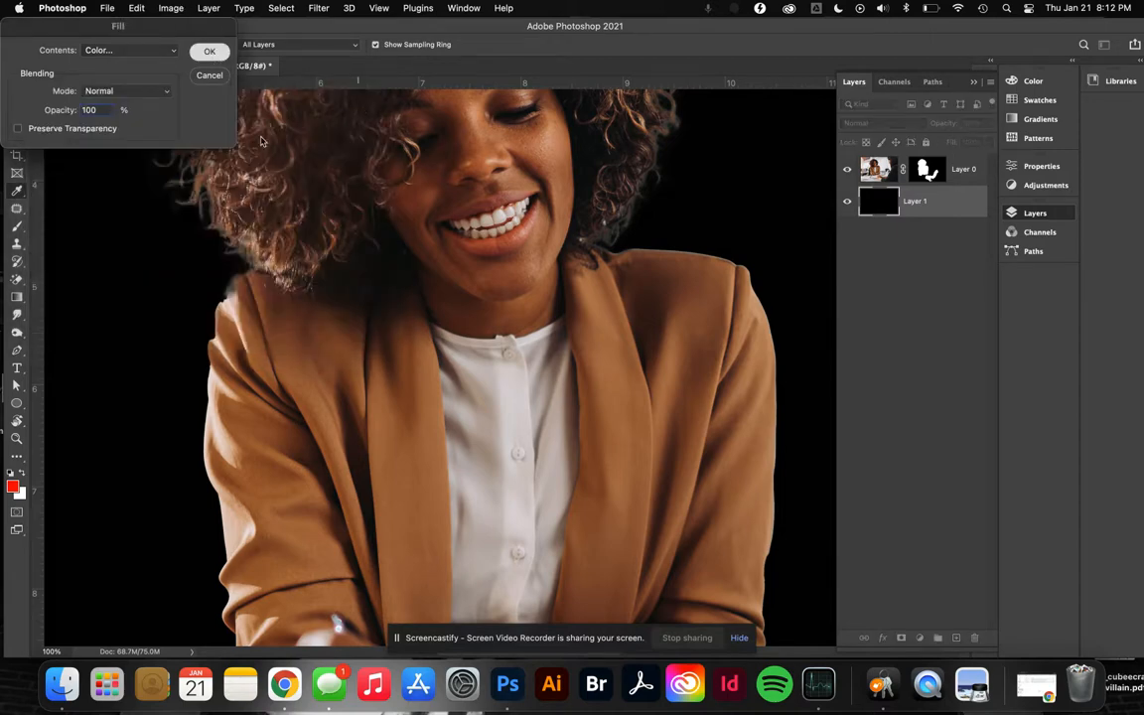
left_click(209, 50)
scroll(541, 367, "up", 10)
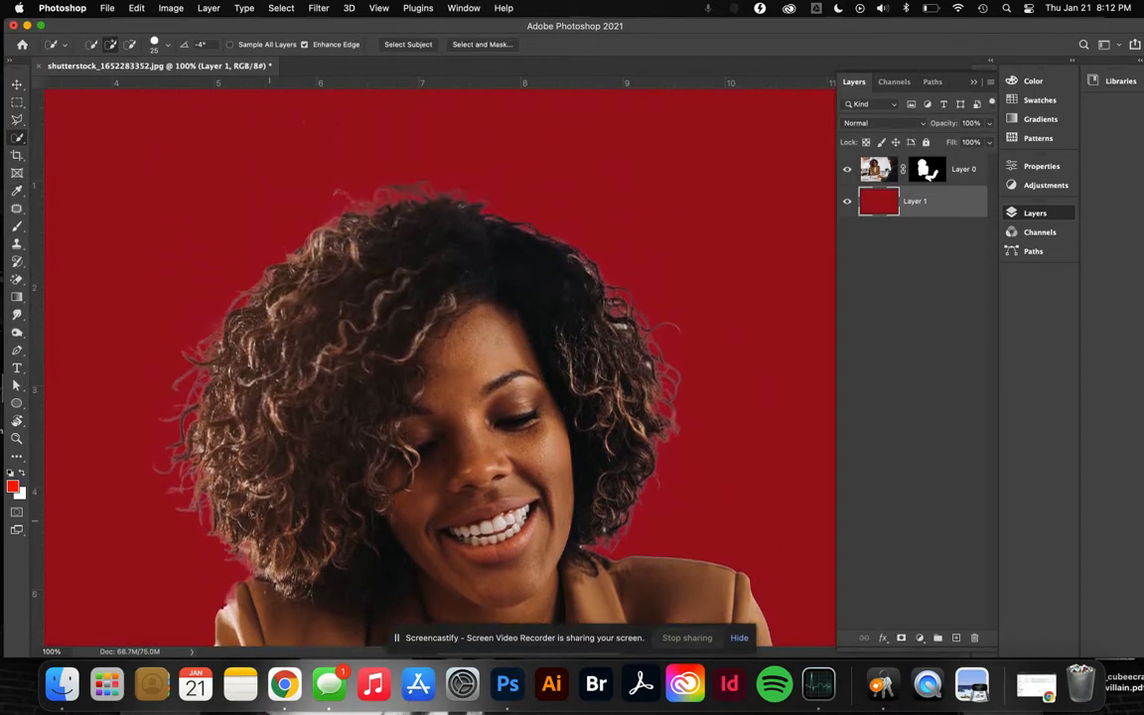
scroll(420, 210, "down", 15)
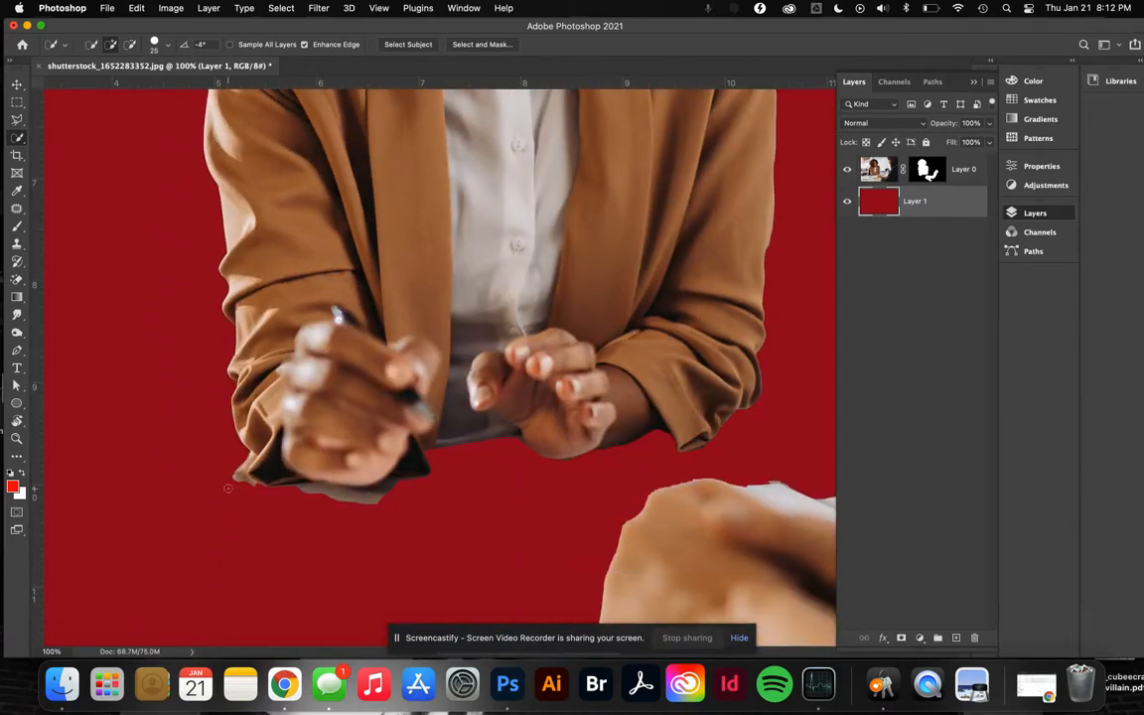
scroll(228, 487, "up", 5)
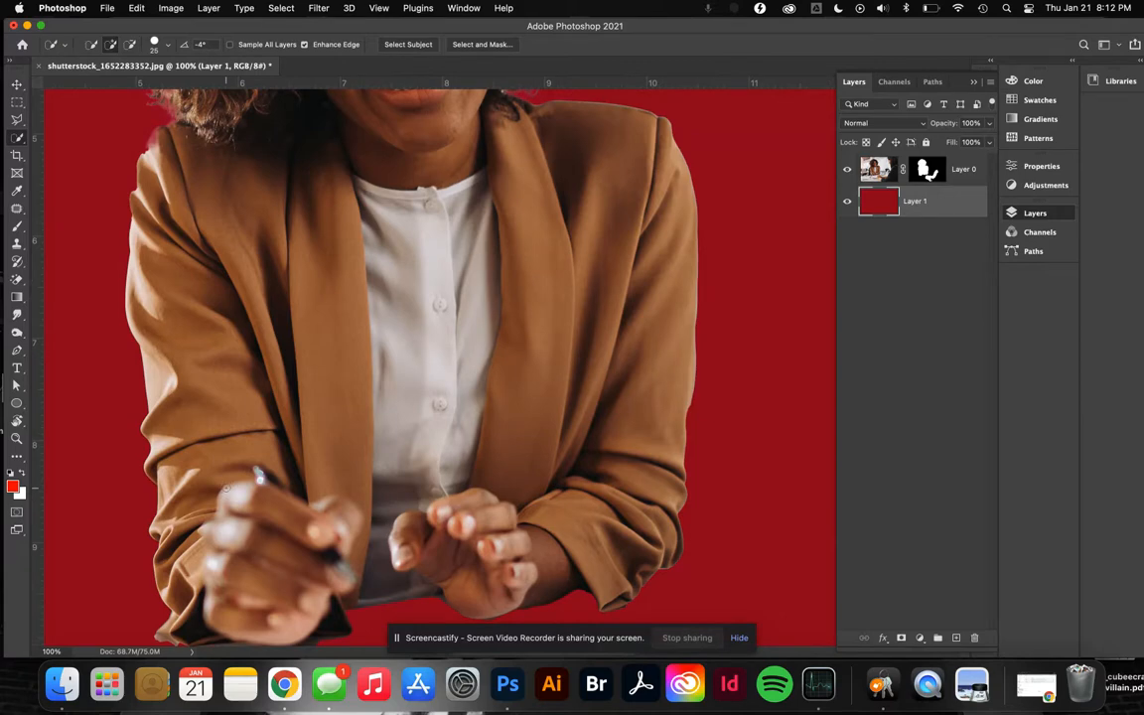
scroll(241, 469, "up", 9)
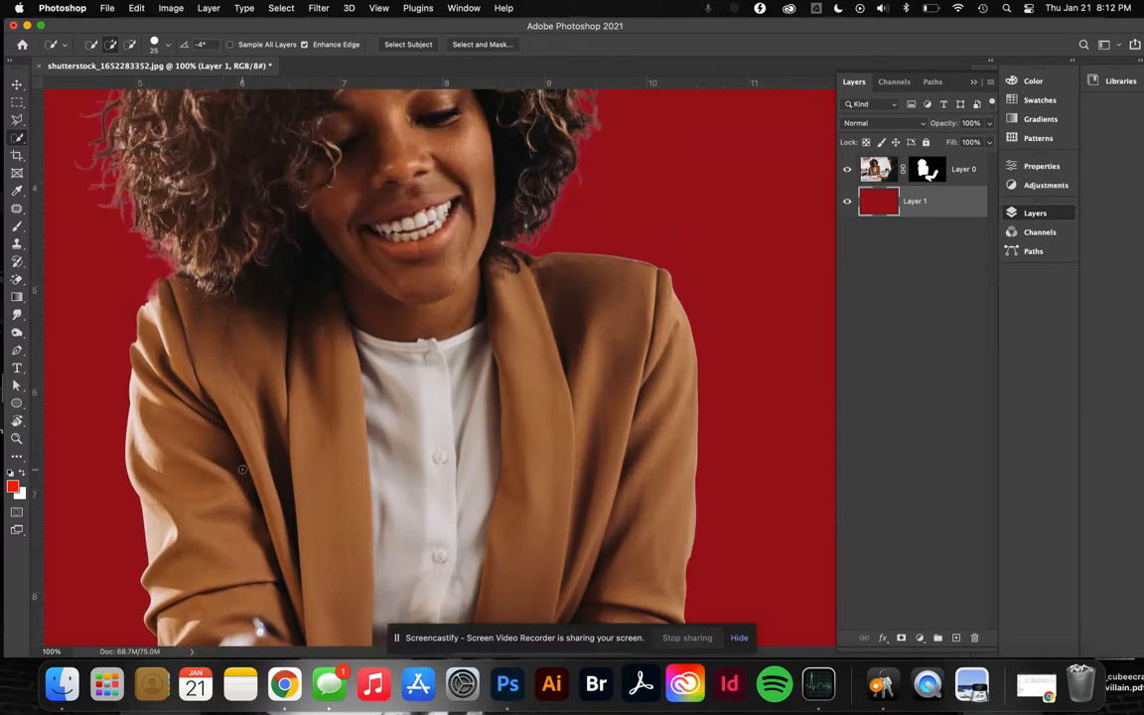
scroll(242, 468, "up", 3)
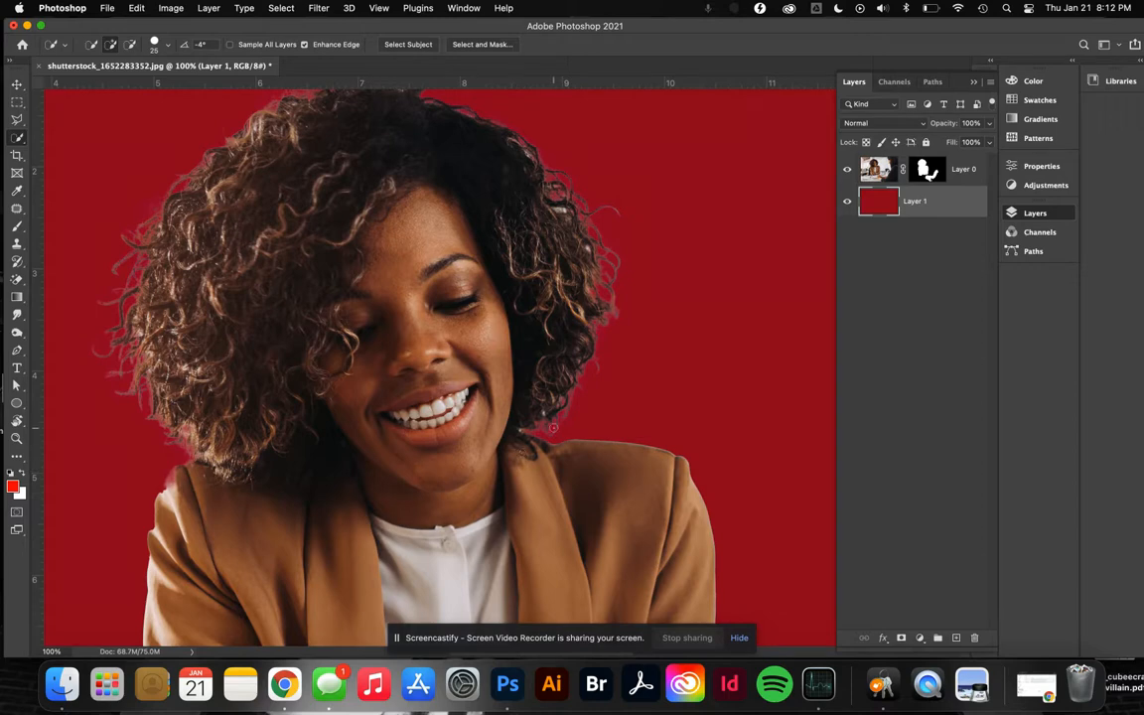
Undo the background layer and the photo's layer mask, and clear the selection of the woman.
key("super+z")
key("super+z")
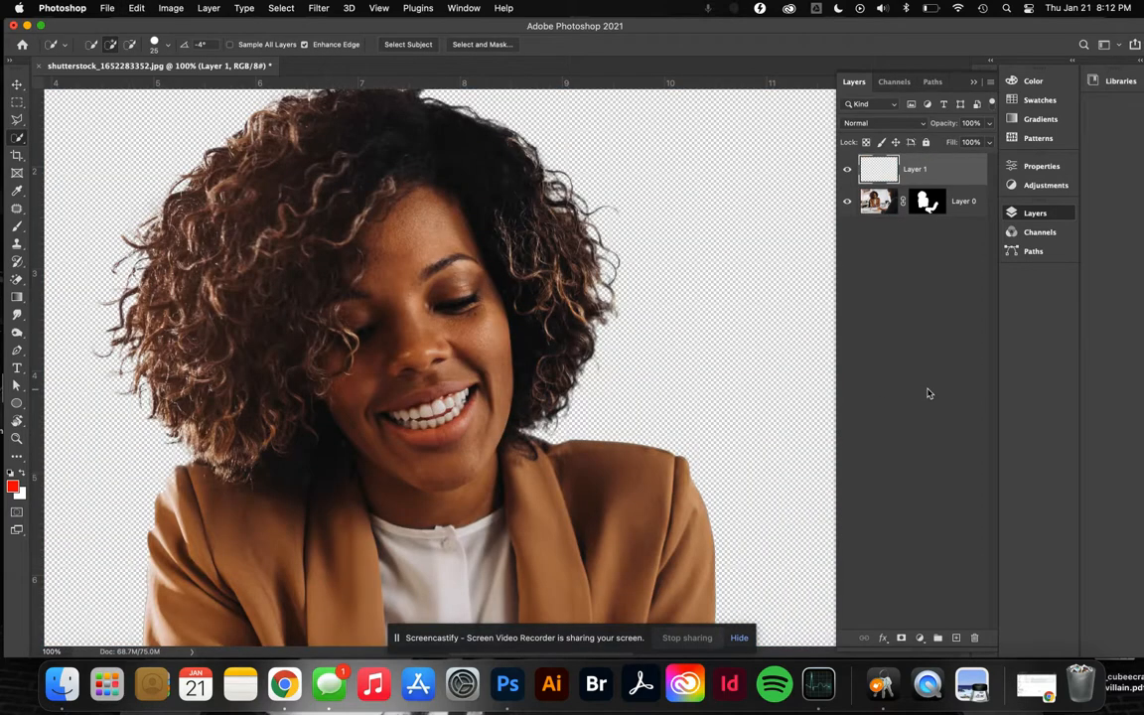
key("super+z")
key("super+z")
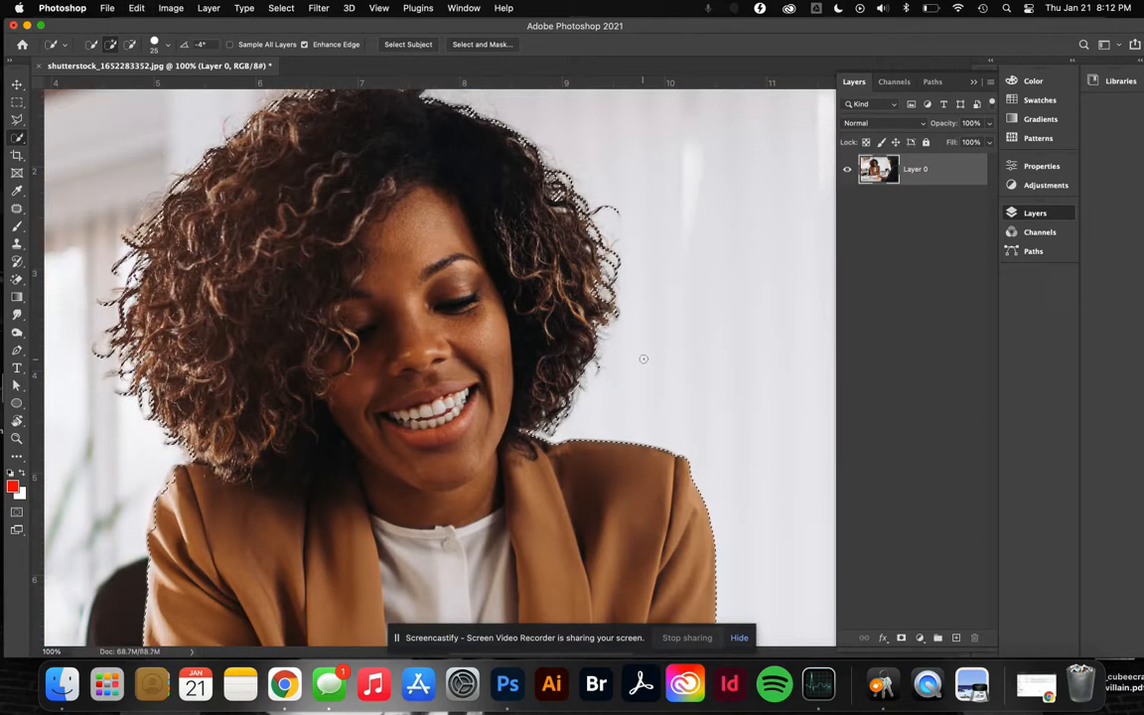
key("super+d")
key("super+minus")
key("super+minus")
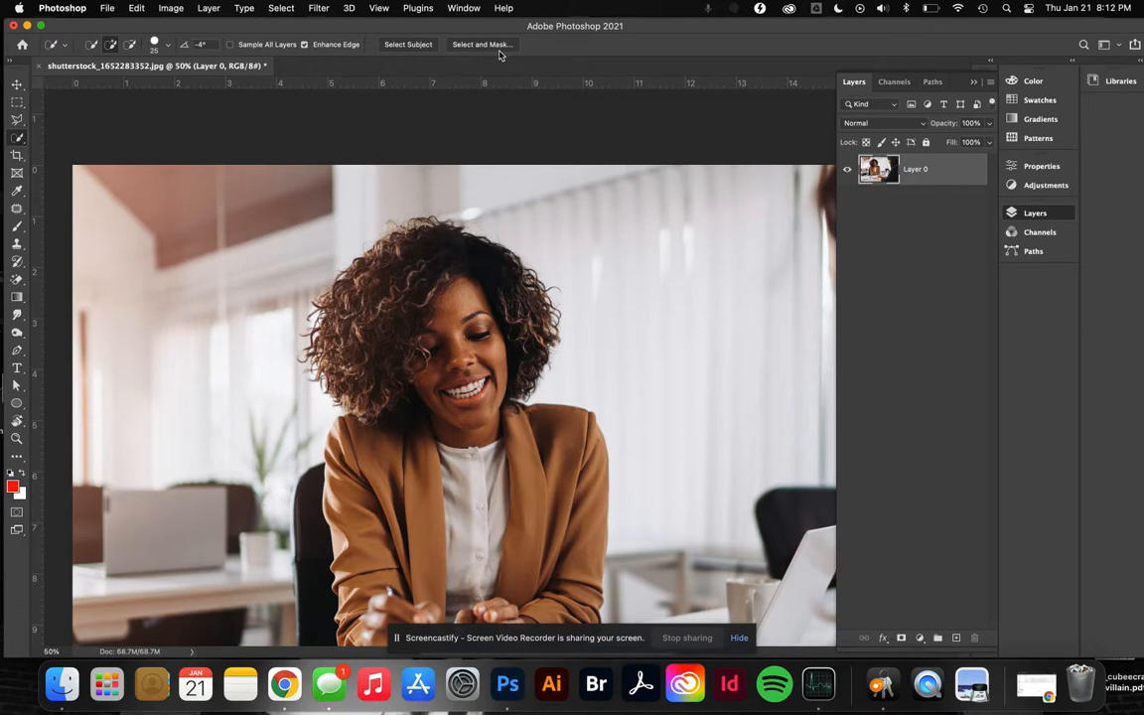
left_click(493, 44)
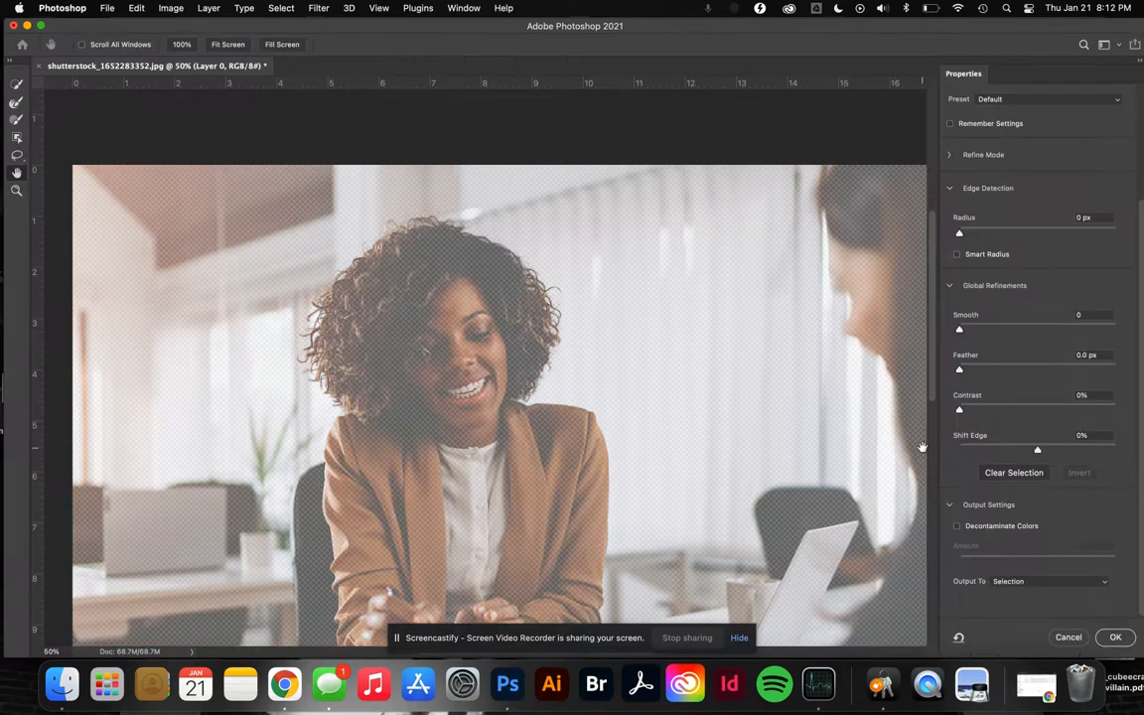
scroll(720, 462, "down", 5)
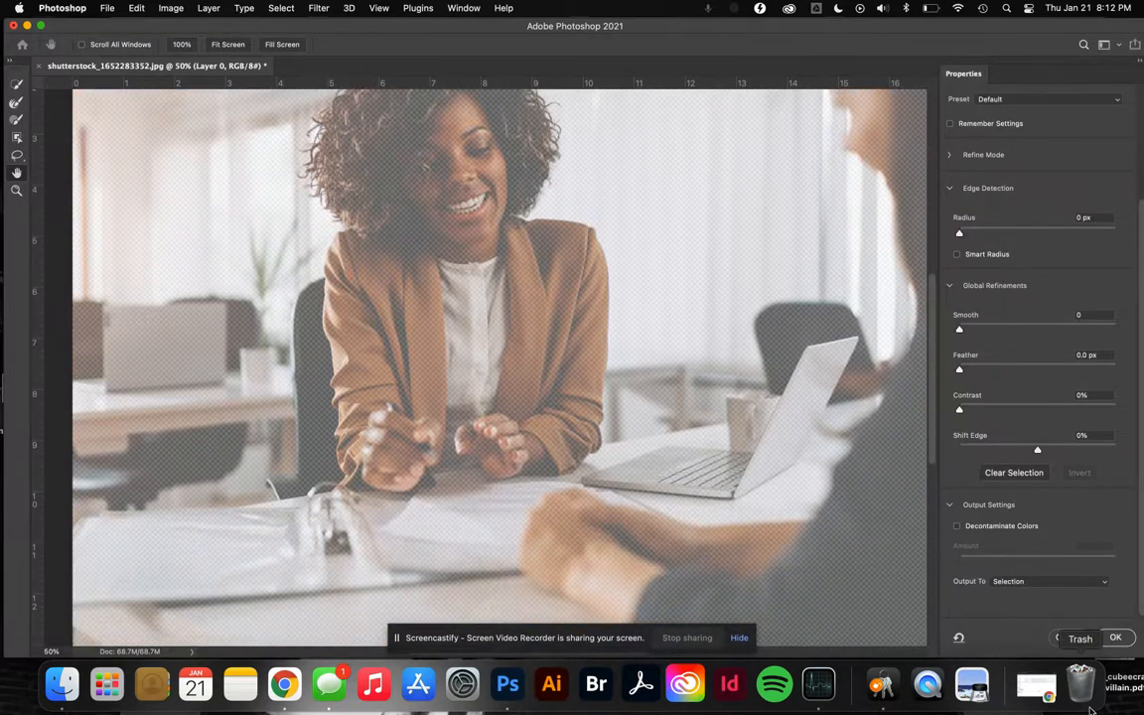
key("Escape")
scroll(638, 437, "up", 5)
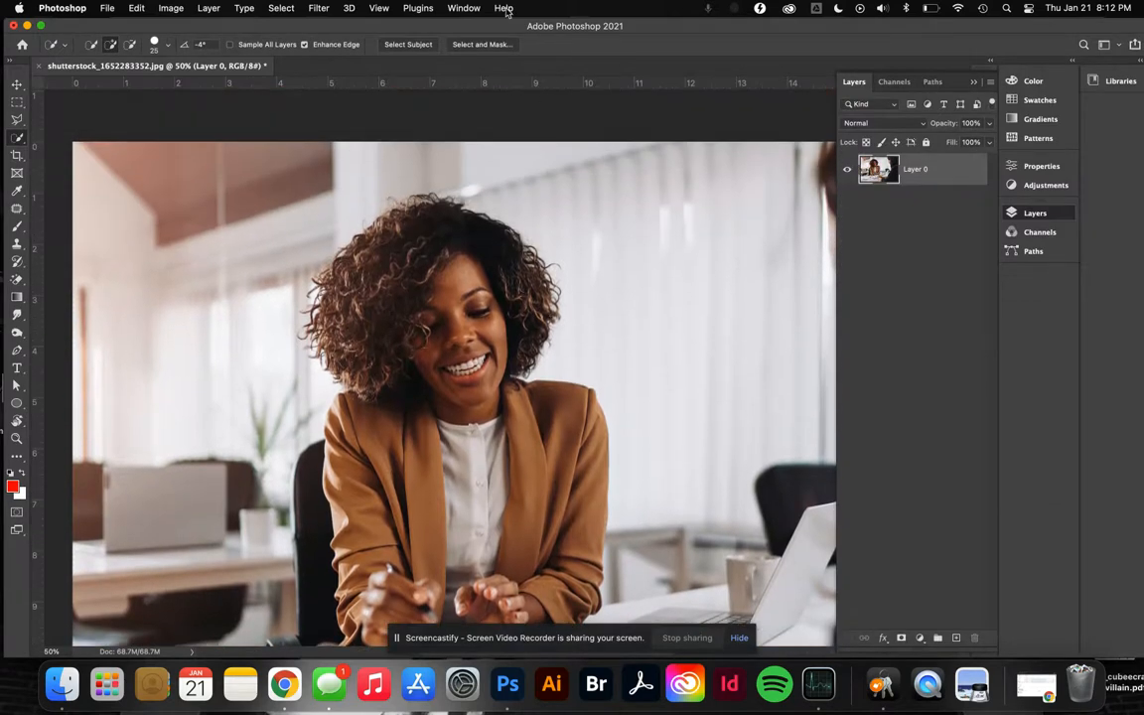
left_click(466, 44)
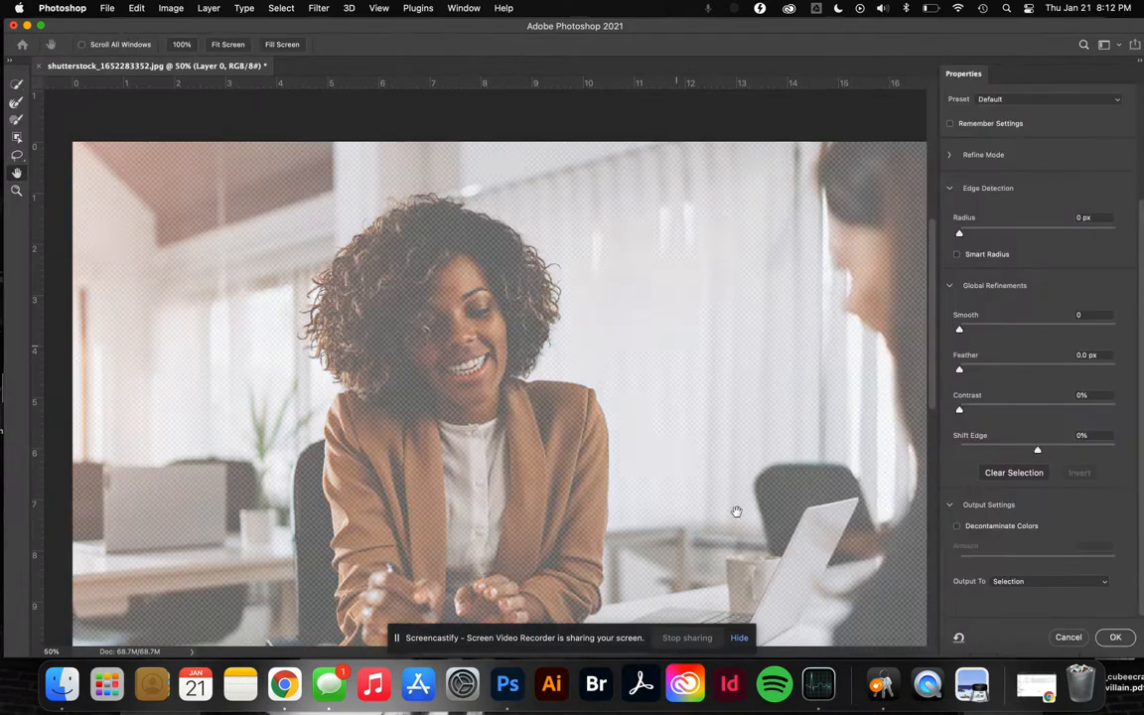
scroll(689, 403, "down", 5)
scroll(676, 465, "right", 5)
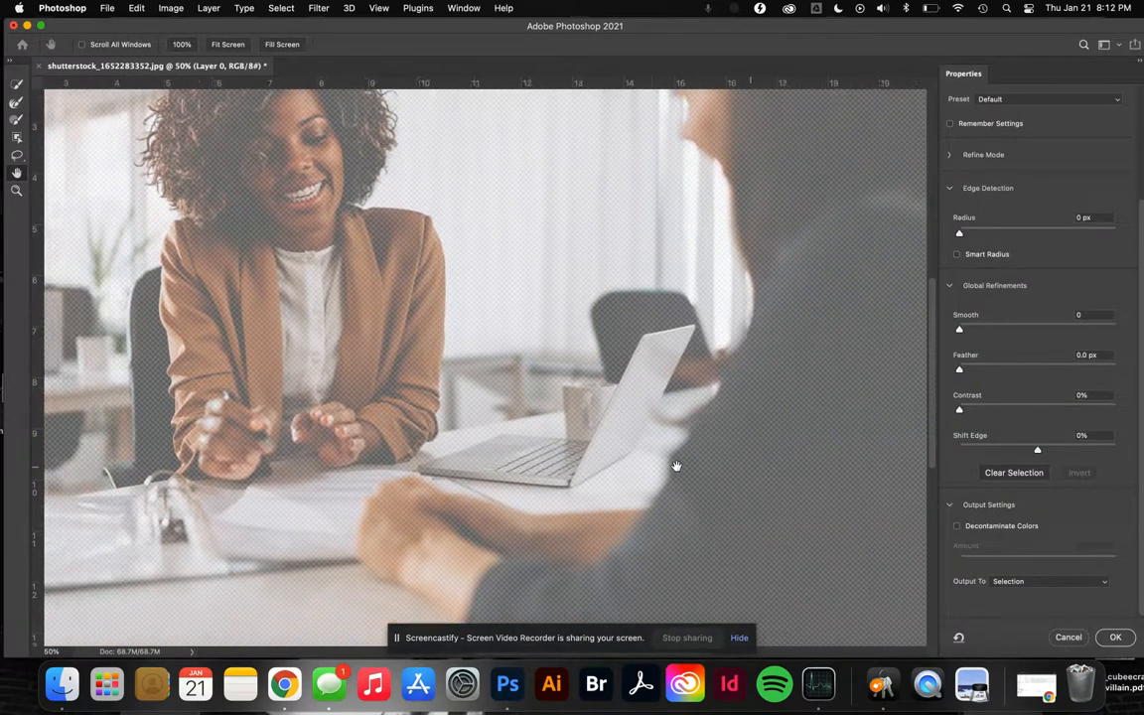
key("Escape")
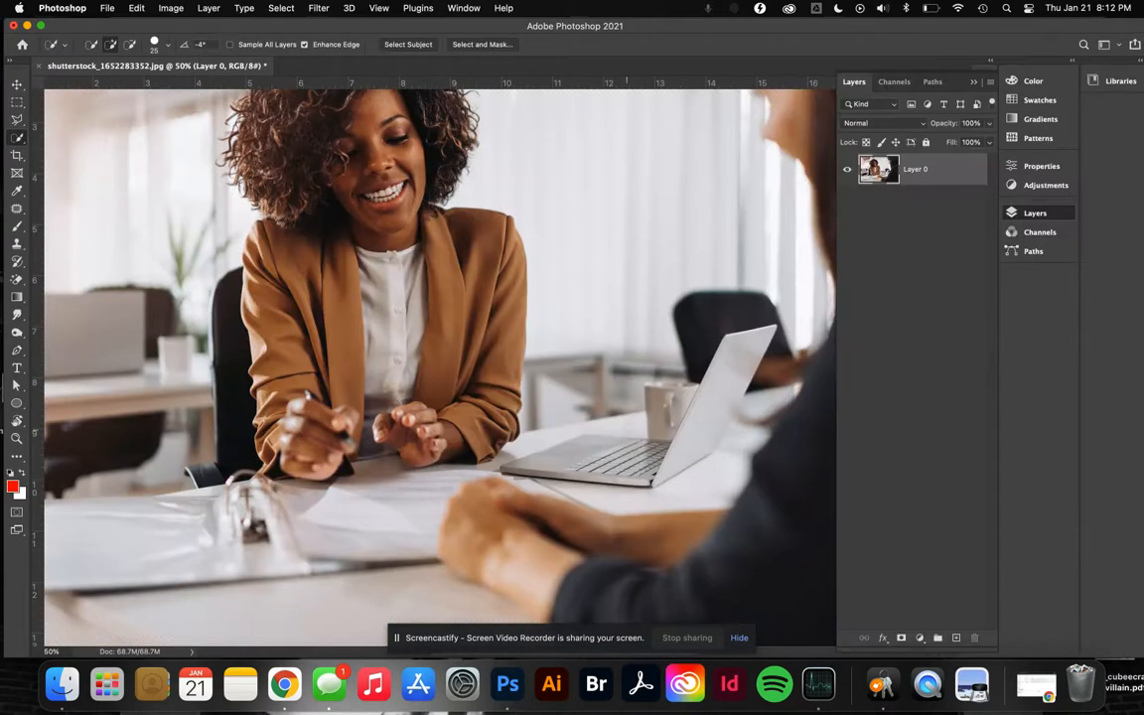
Select the woman with Select Subject and open the selection in the Select and Mask workspace.
scroll(436, 367, "up", 5)
scroll(437, 367, "left", 2)
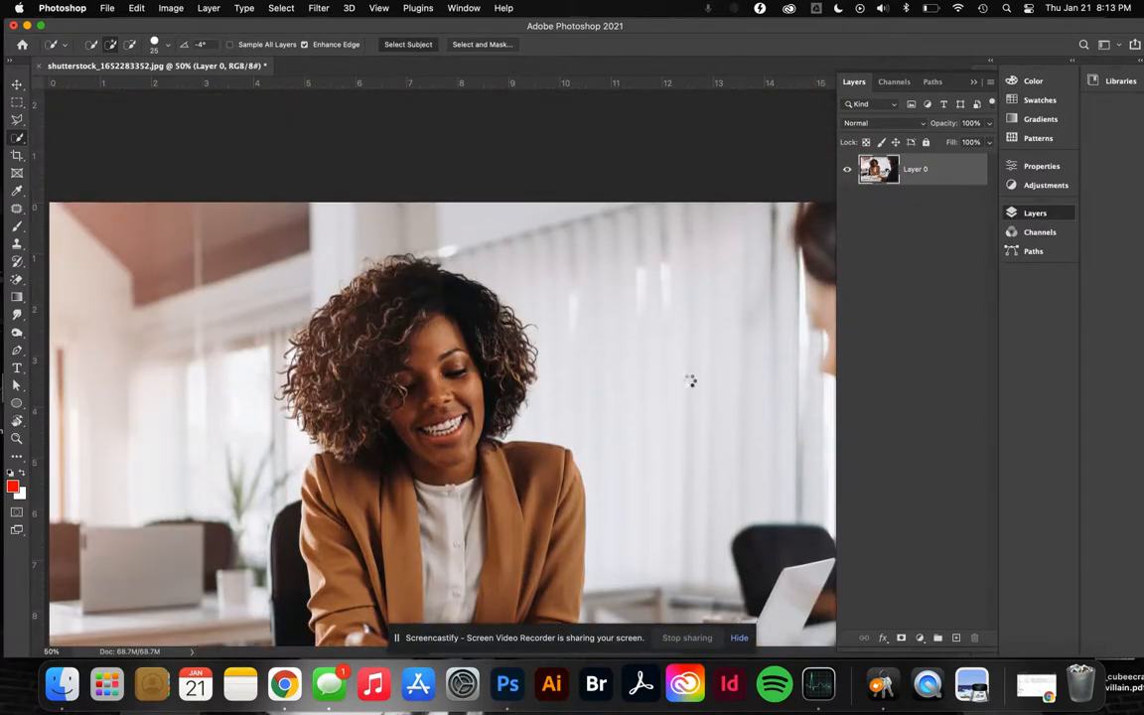
key("super+alt+r")
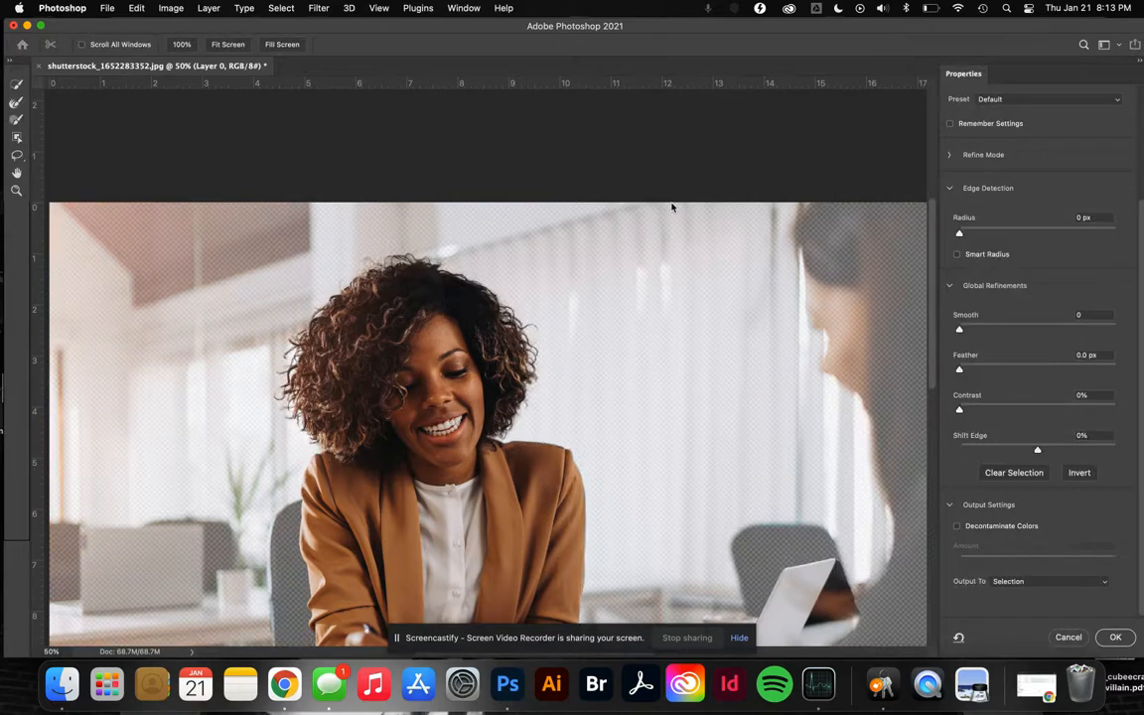
Examine the selection preview around the woman, laptop and foreground arm, and accept it as a selection before deselecting.
key("h")
scroll(662, 257, "down", 5)
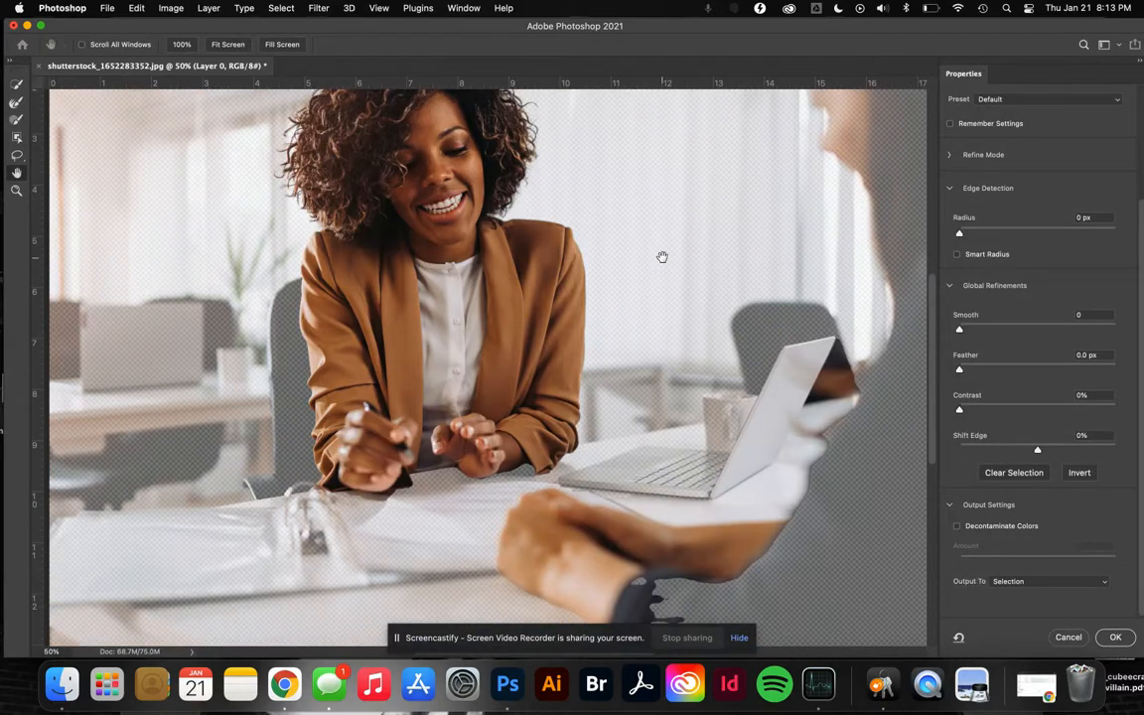
scroll(662, 257, "up", 4)
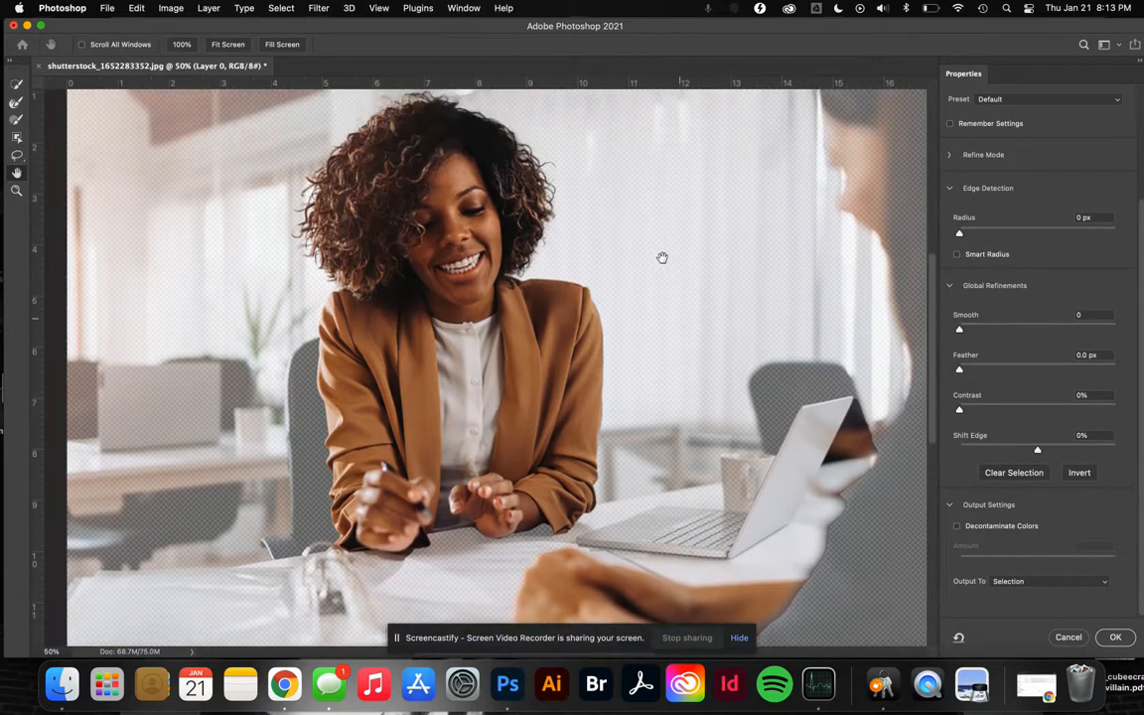
scroll(662, 257, "right", 4)
scroll(662, 257, "up", 2)
scroll(663, 257, "down", 6)
scroll(662, 257, "left", 4)
scroll(662, 257, "left", 3)
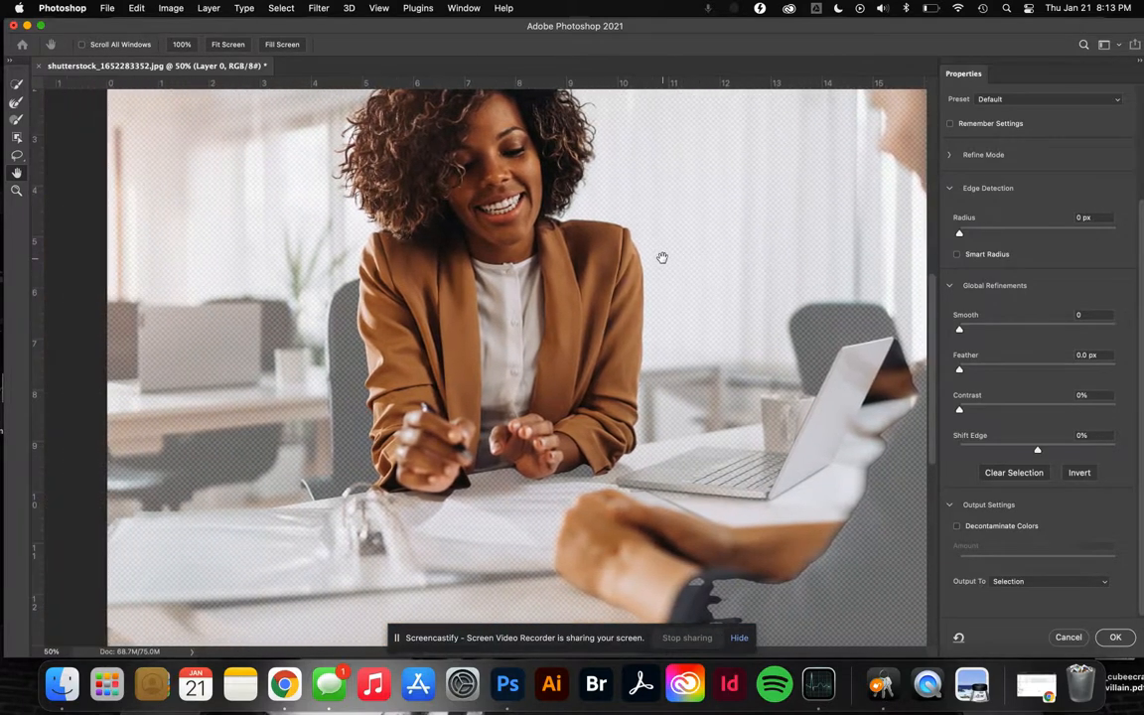
scroll(662, 257, "up", 4)
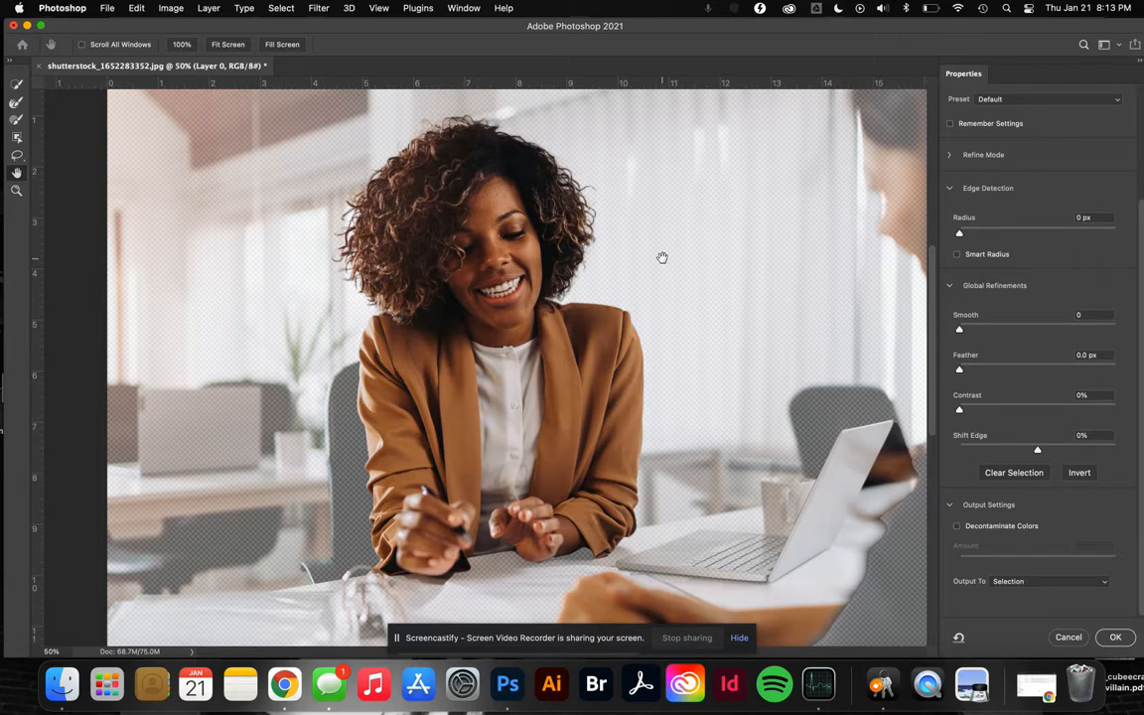
left_click(1115, 637)
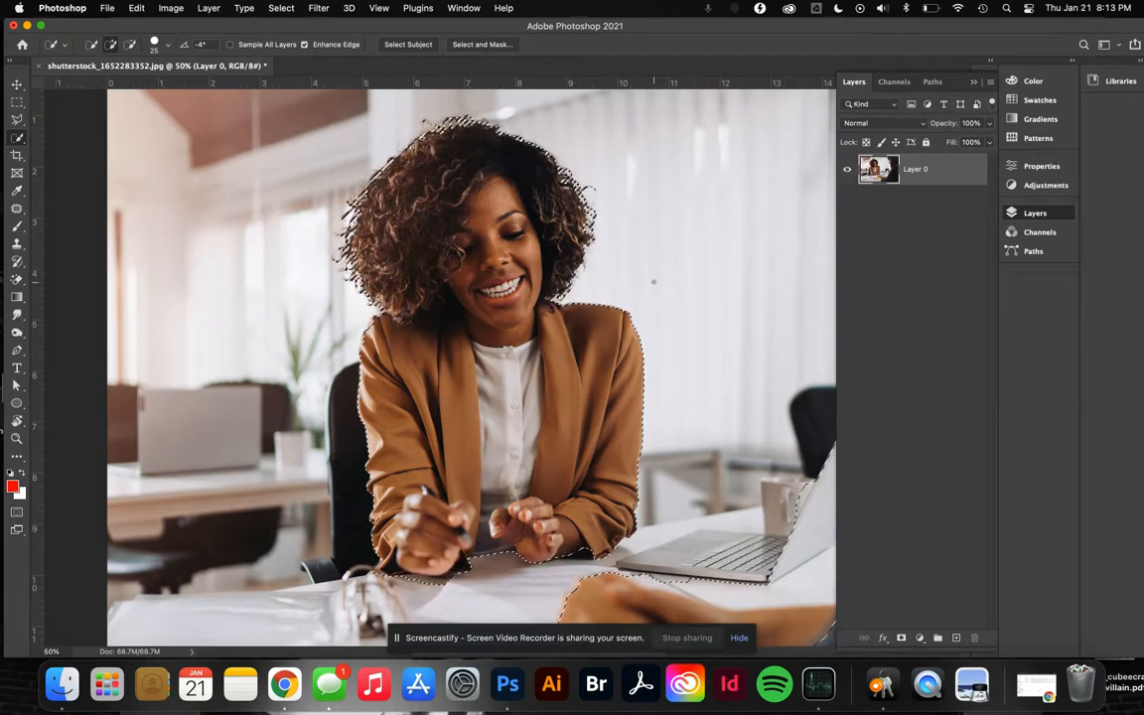
key("super+d")
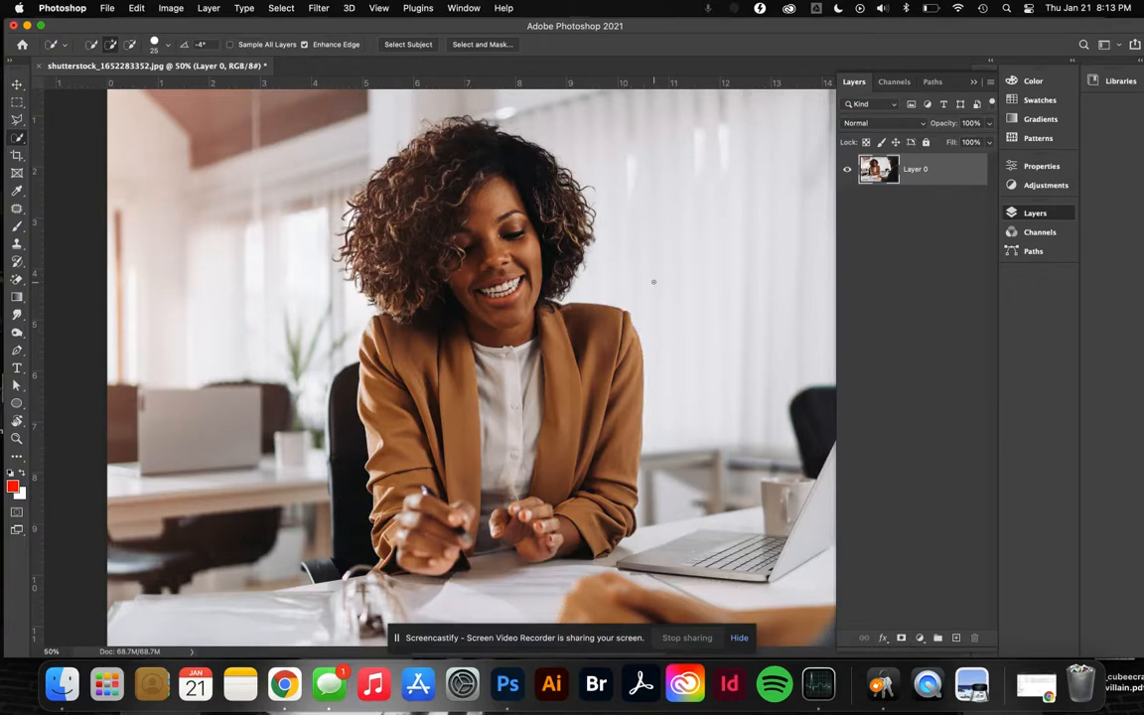